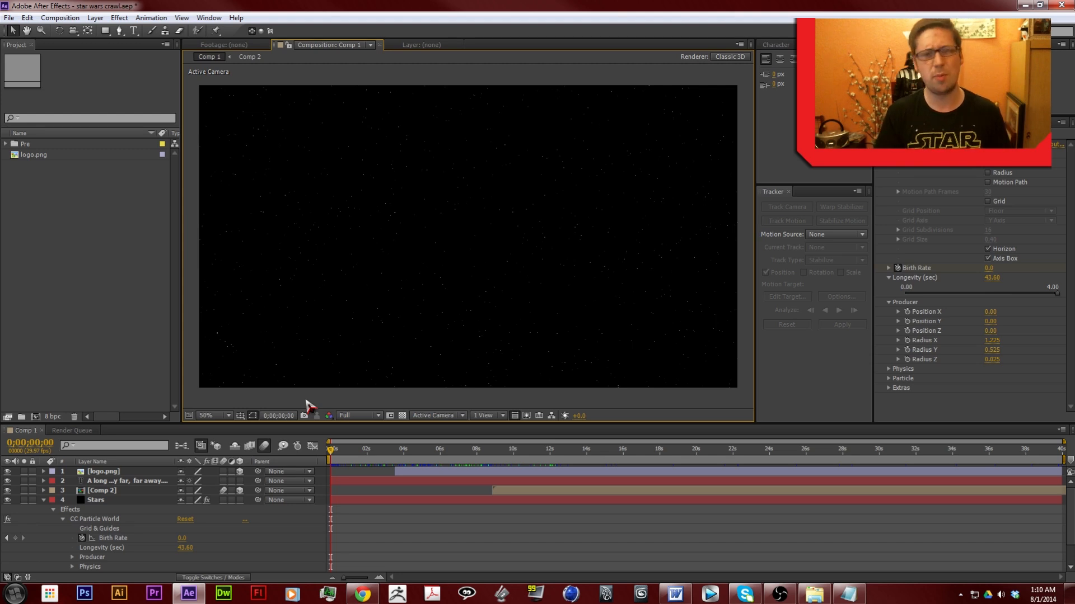
# - Create a new composition with the HDTV 1080 29.97 preset and a 40-second duration
pyautogui.moveTo(353, 449); pyautogui.dragTo(1066, 493)
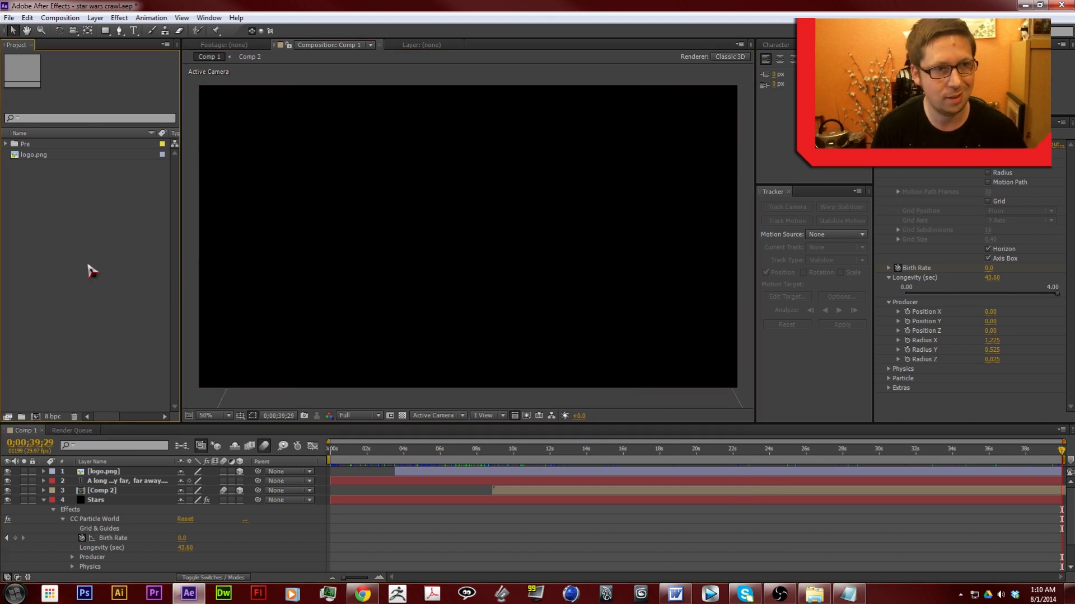
pyautogui.click(73, 20)
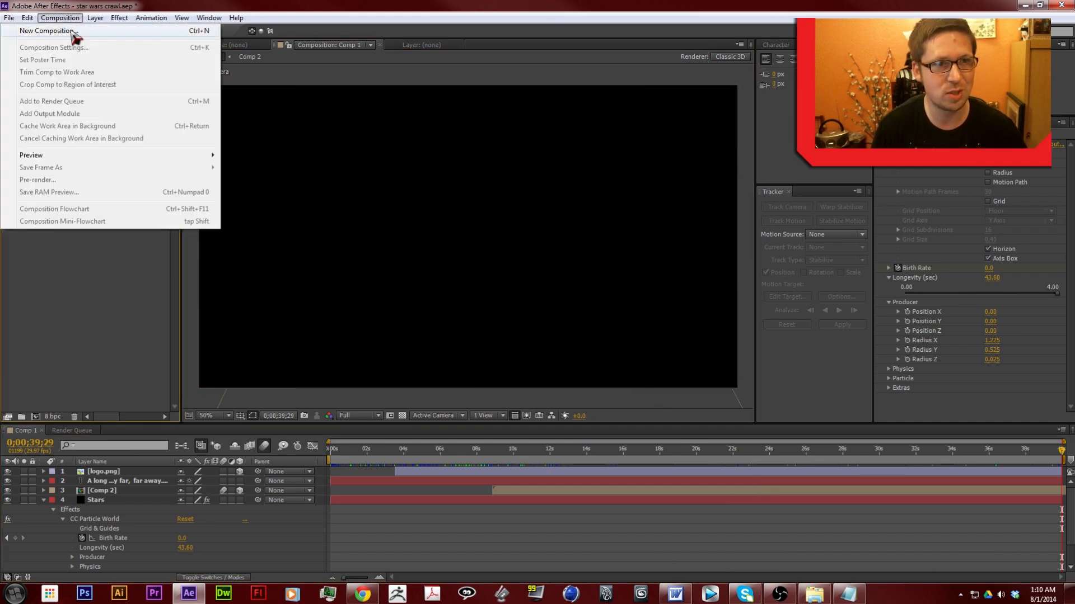
pyautogui.click(76, 31)
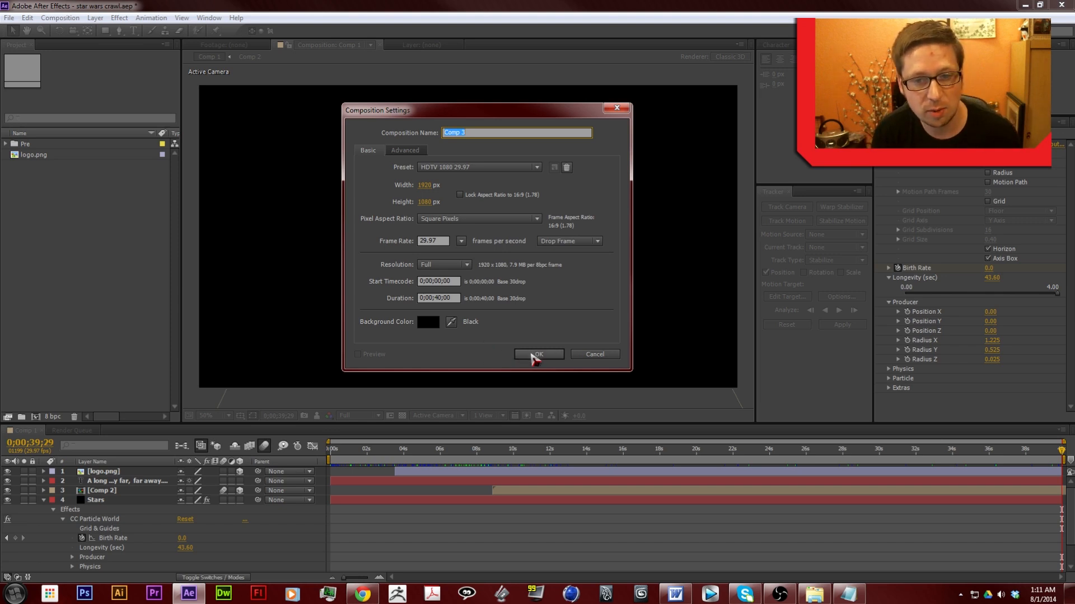
pyautogui.click(531, 356)
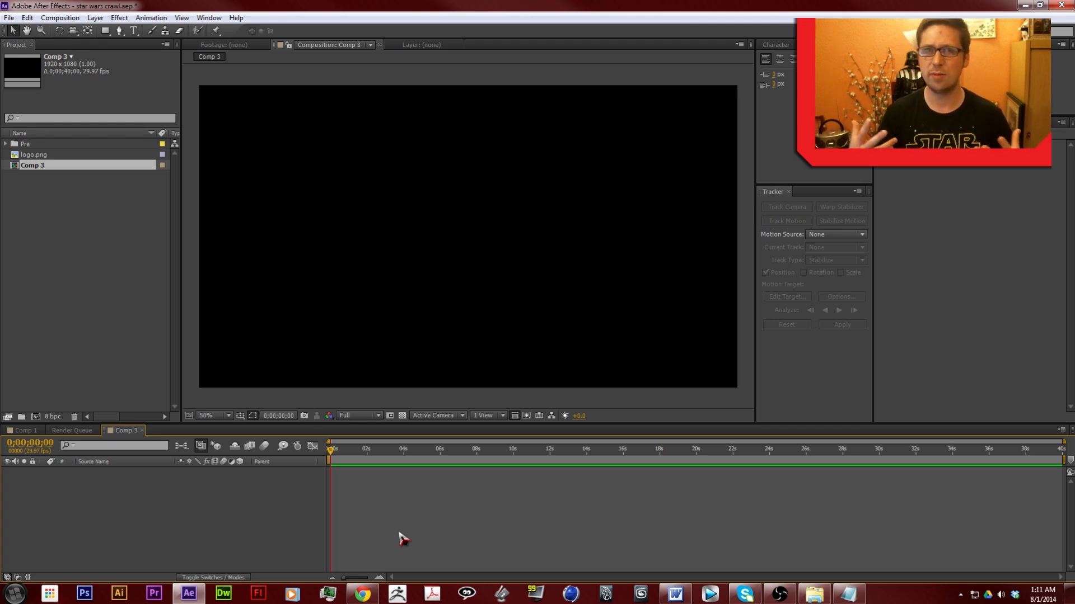
# - Add a black 1920 x 1080 px solid layer to the new composition
pyautogui.click(99, 17)
pyautogui.moveTo(102, 33)
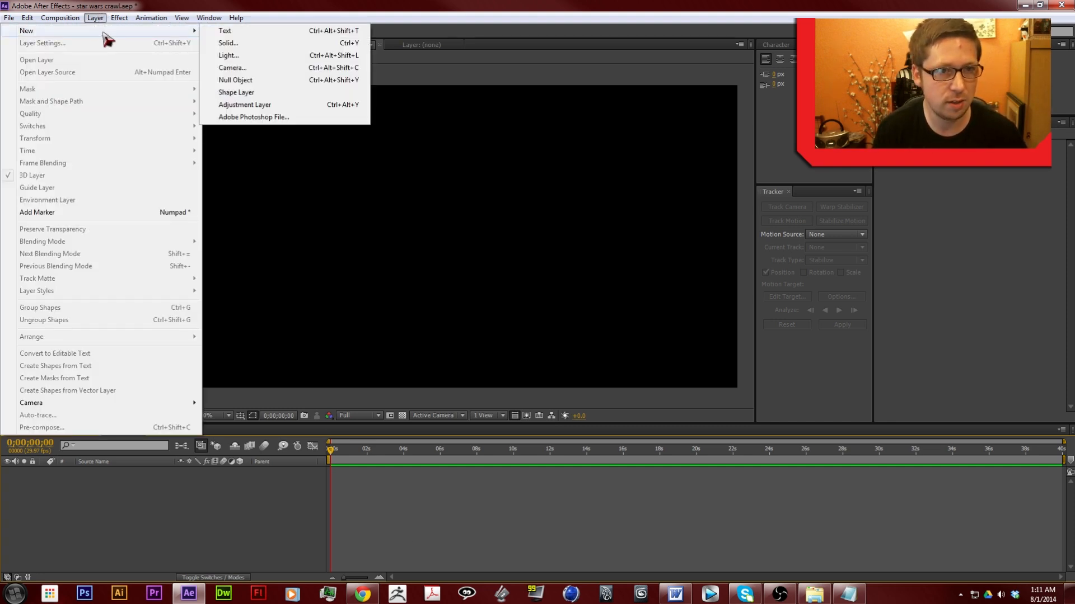
pyautogui.click(245, 44)
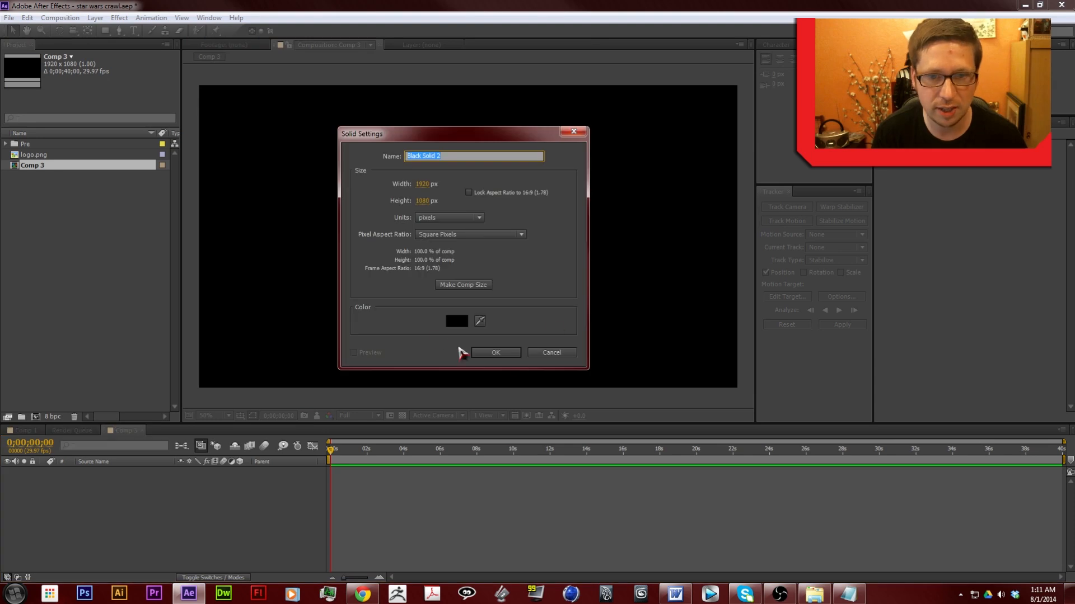
pyautogui.click(456, 321)
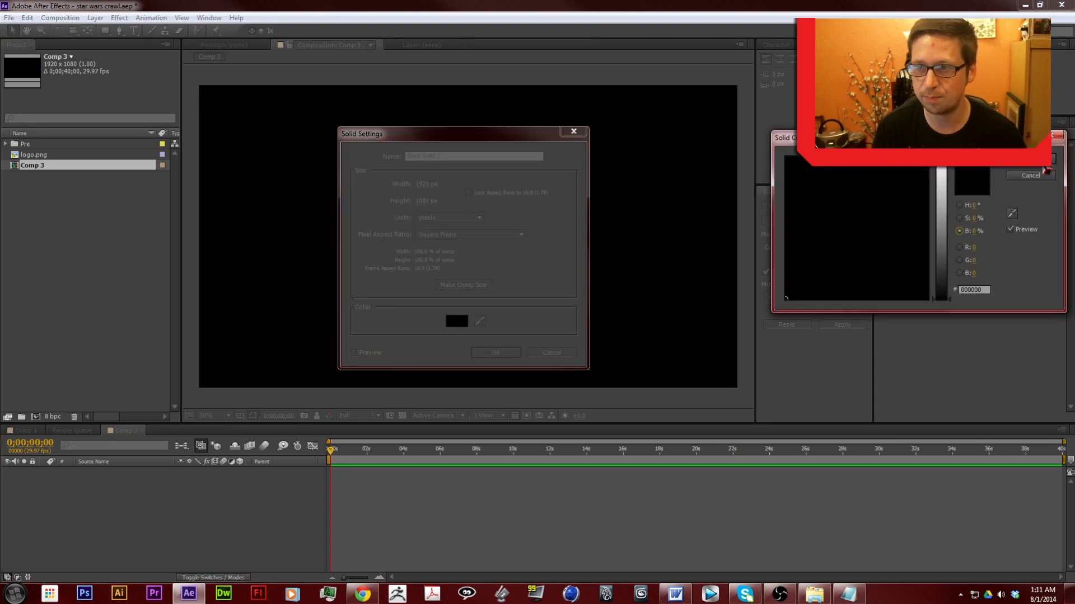
pyautogui.click(1044, 169)
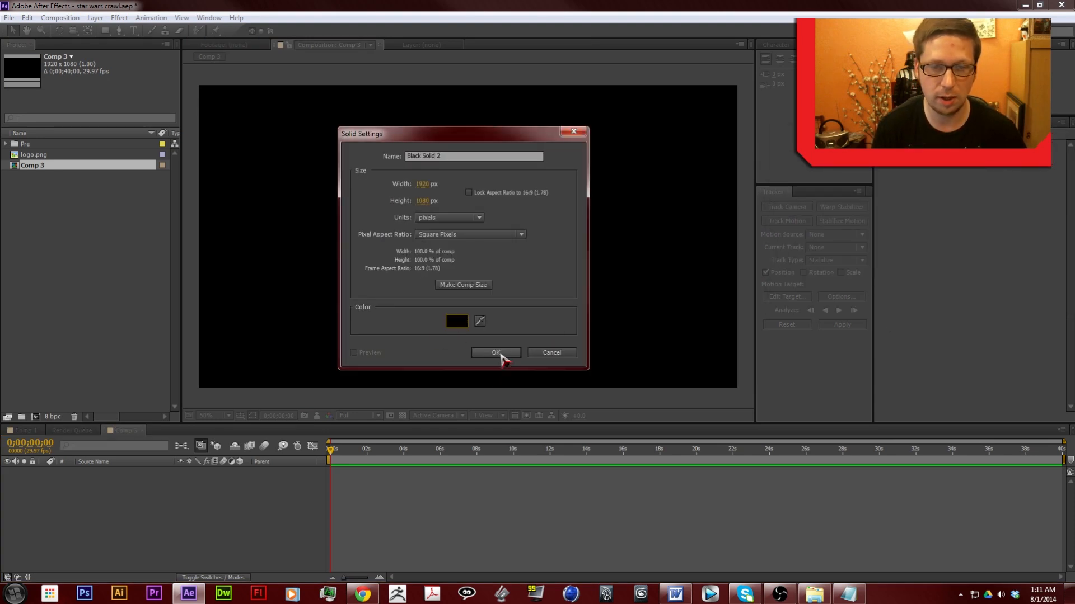
pyautogui.click(501, 355)
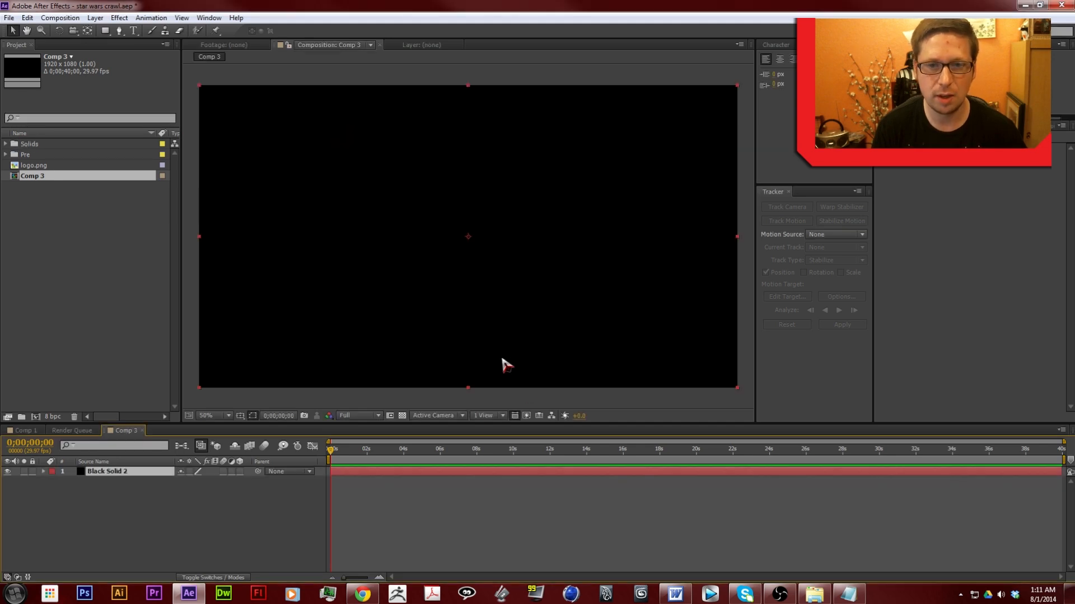
# - Find the CC Particle World effect, apply it to the black solid, and preview the particles up to about 17 seconds
pyautogui.click(525, 394)
pyautogui.click(1042, 123)
pyautogui.click(1013, 192)
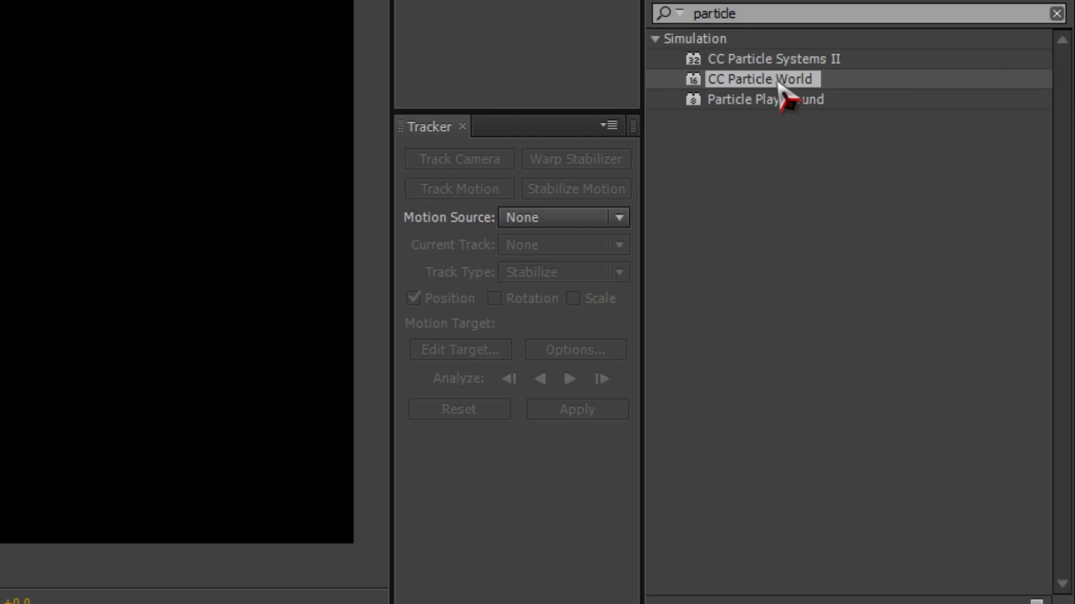
pyautogui.moveTo(778, 84); pyautogui.dragTo(117, 257)
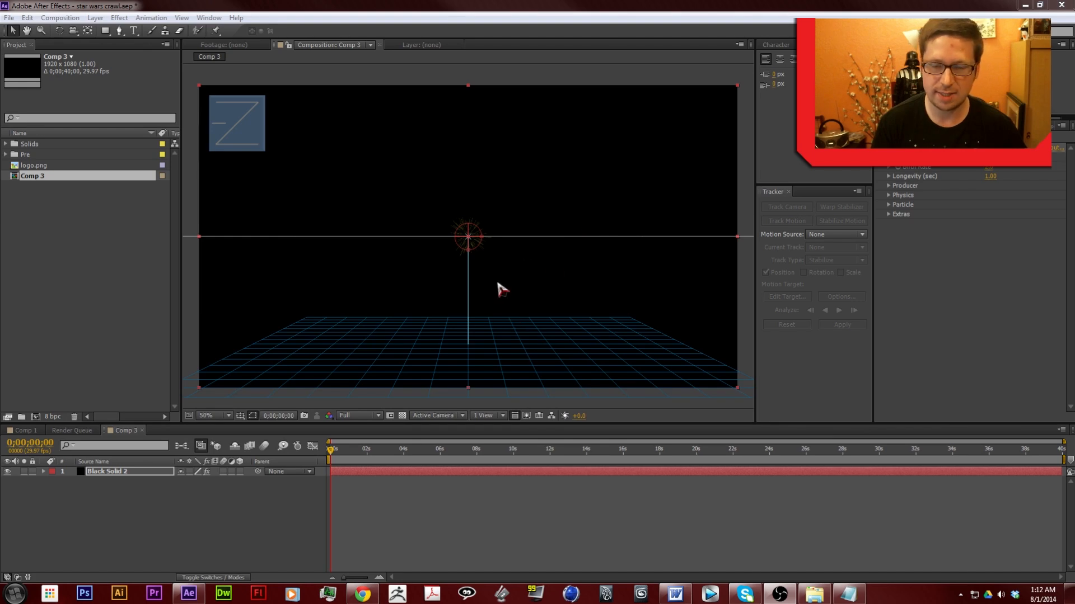
pyautogui.moveTo(333, 451); pyautogui.dragTo(638, 460)
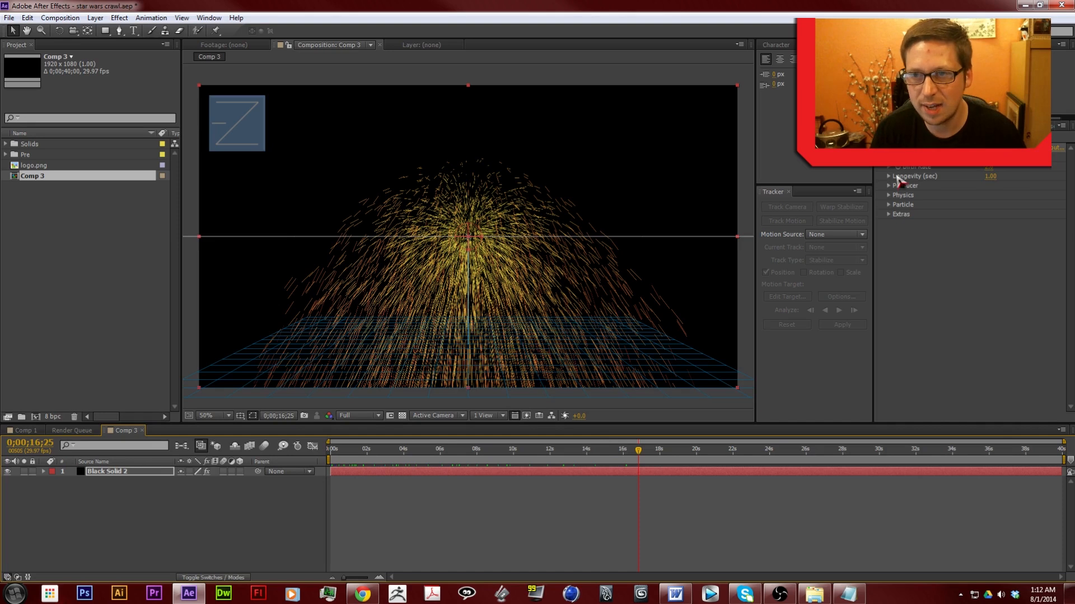
# - Turn off CC Particle World's Position, Radius, Motion Path, Grid, Horizon and Axis Box guides
pyautogui.scroll(4, 1002, 400)
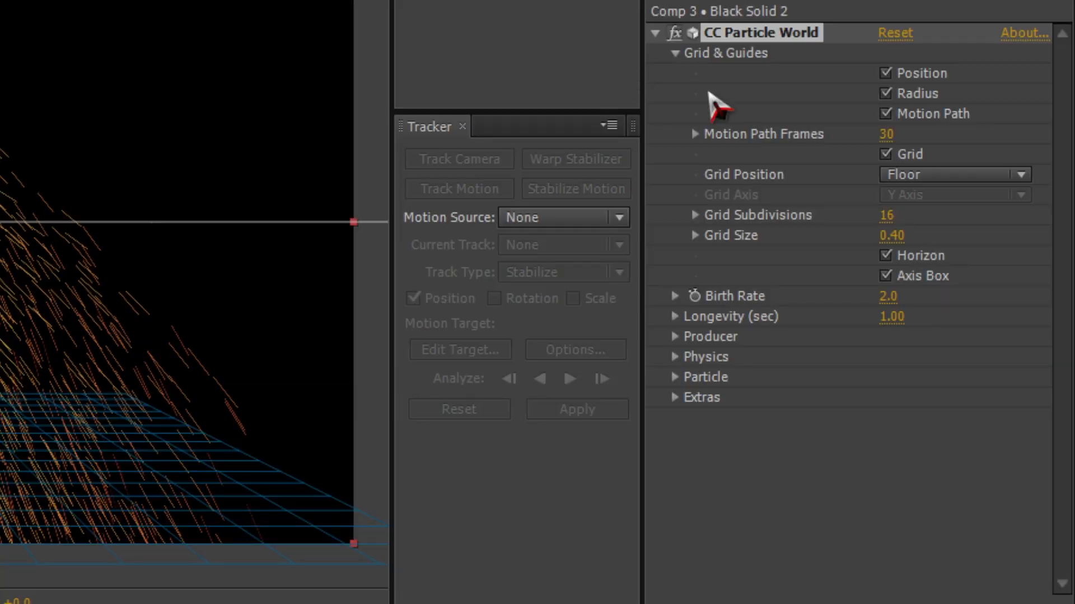
pyautogui.click(885, 73)
pyautogui.click(885, 93)
pyautogui.click(885, 113)
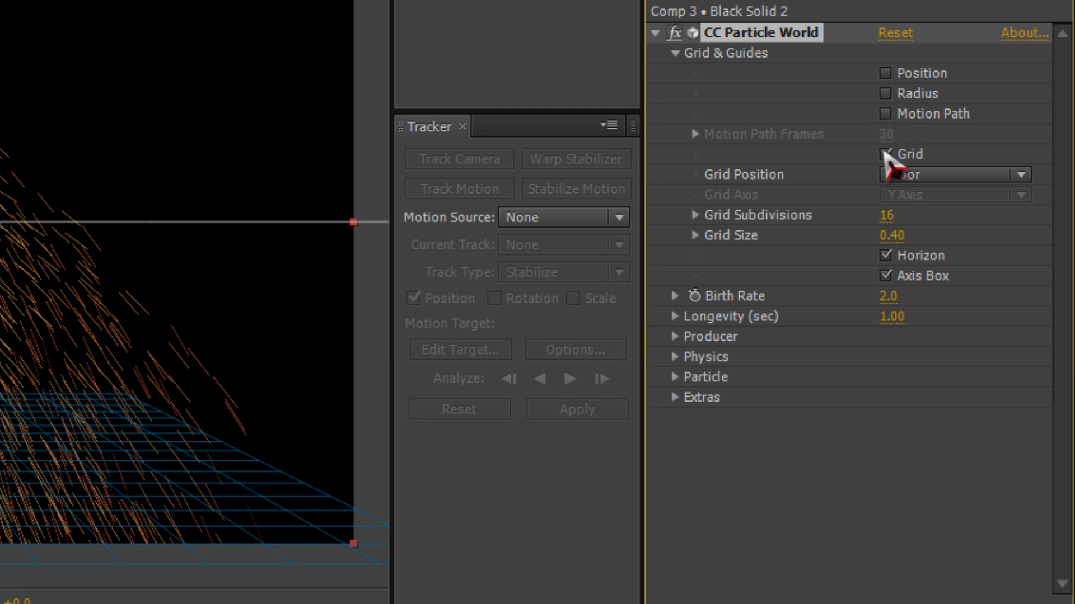
pyautogui.click(884, 154)
pyautogui.click(885, 256)
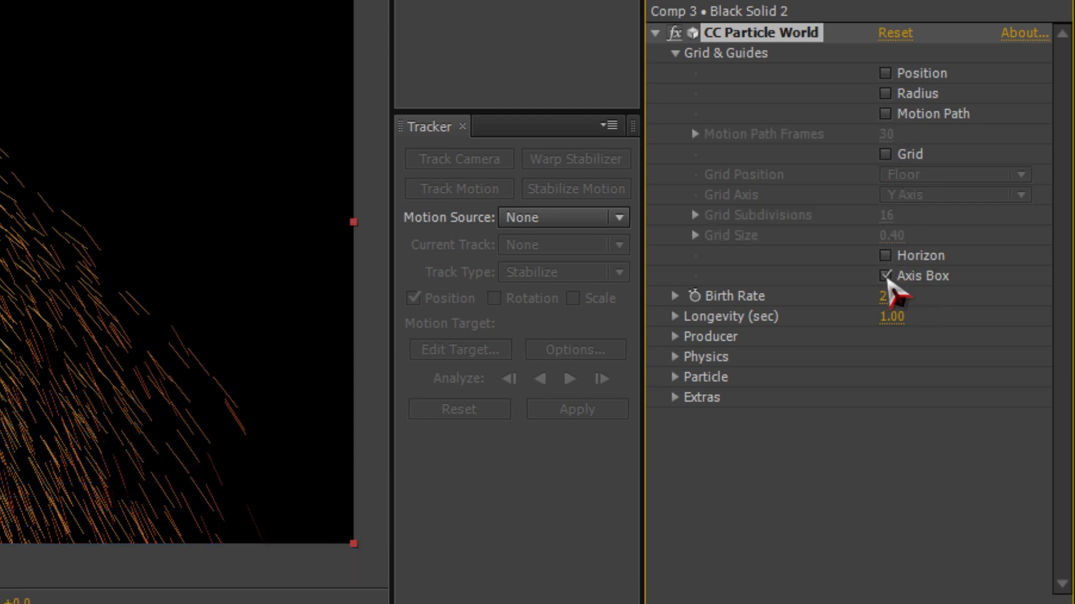
pyautogui.click(540, 519)
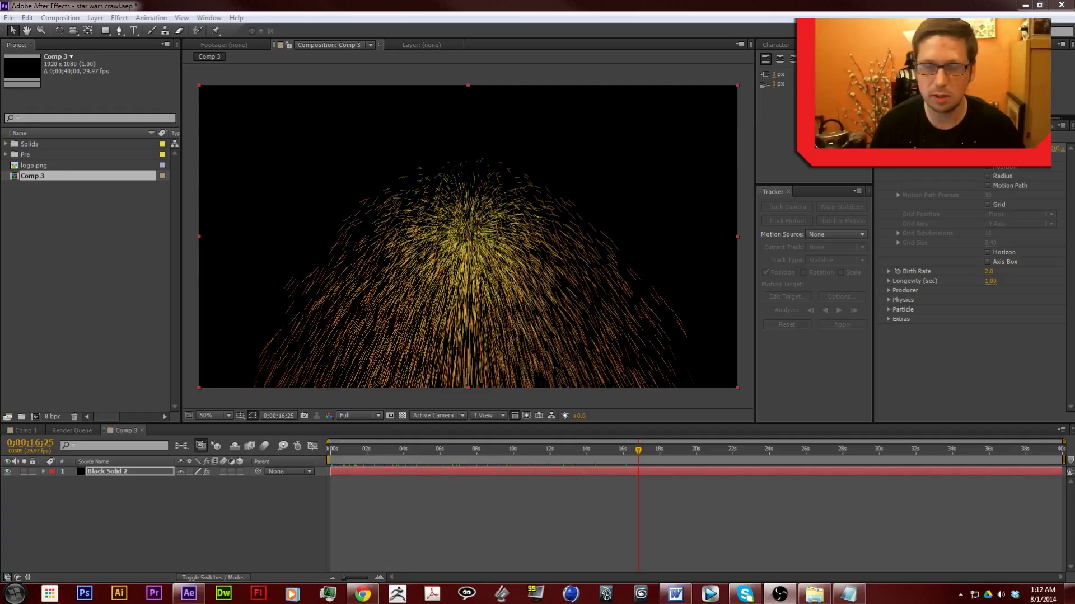
# - Move the current time to 0;00;02;00 and expand the solid layer to show its effects in the timeline
pyautogui.click(337, 449)
pyautogui.moveTo(337, 449); pyautogui.dragTo(379, 457)
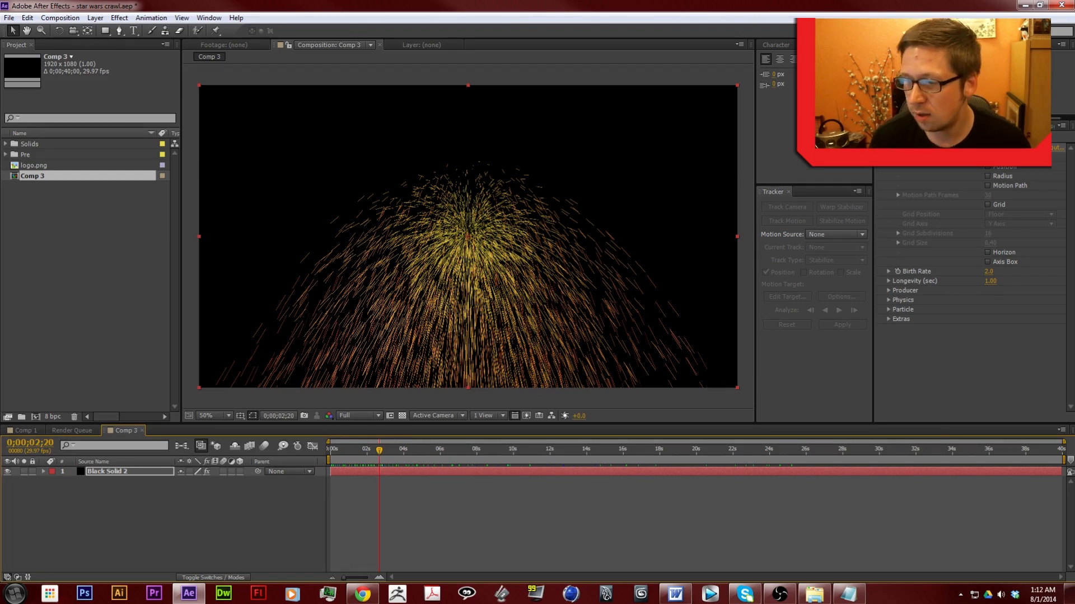
pyautogui.click(370, 454)
pyautogui.moveTo(372, 455); pyautogui.dragTo(366, 453)
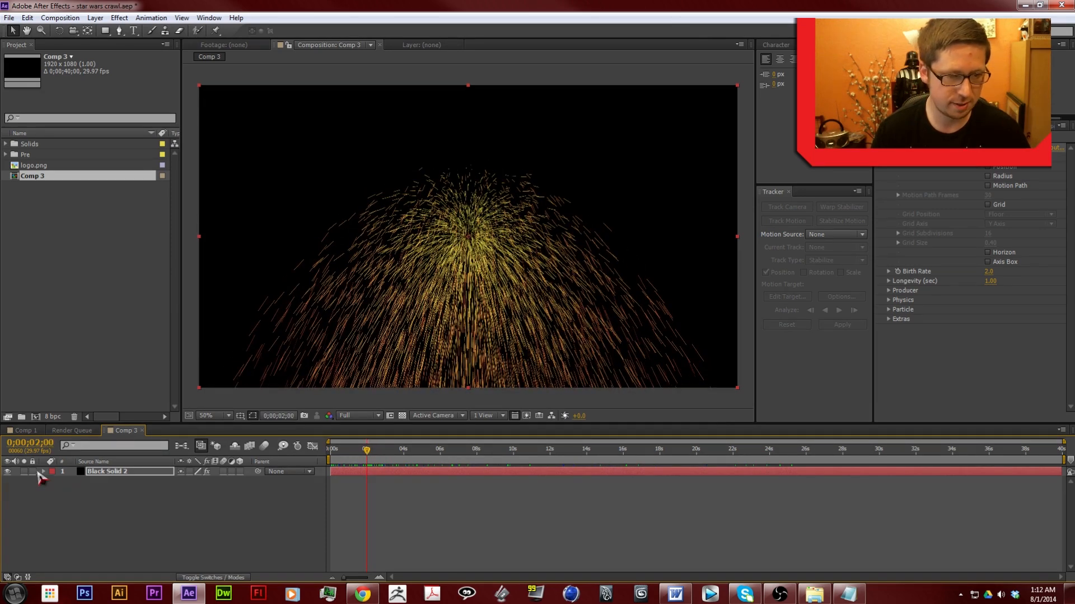
pyautogui.click(42, 472)
pyautogui.click(54, 481)
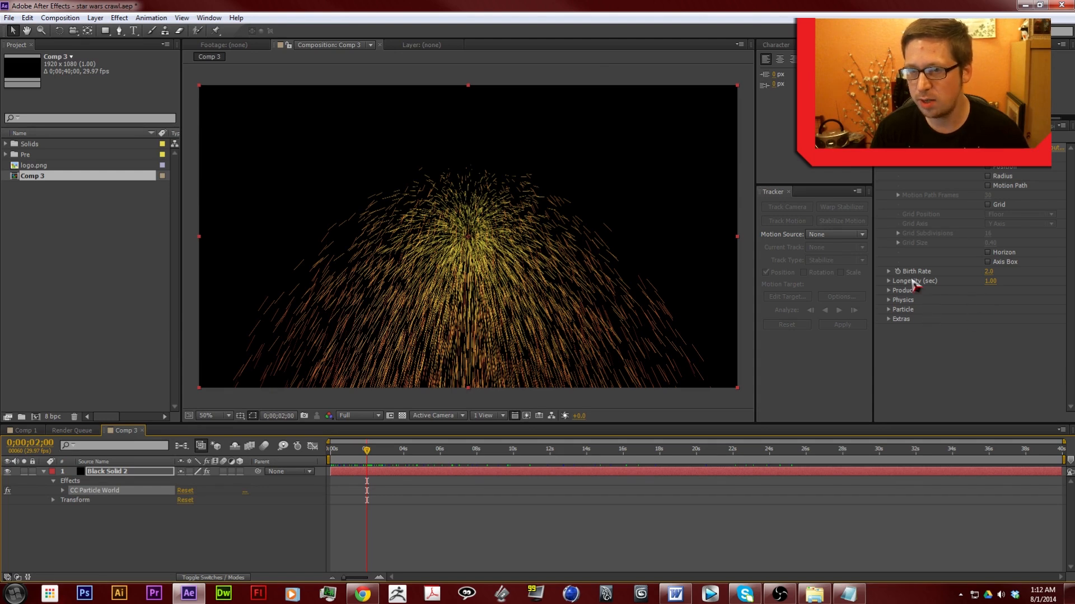
# - Set the particles' birth color to white (FFFFFF), death color to light gray, and max opacity to 100%
pyautogui.click(900, 312)
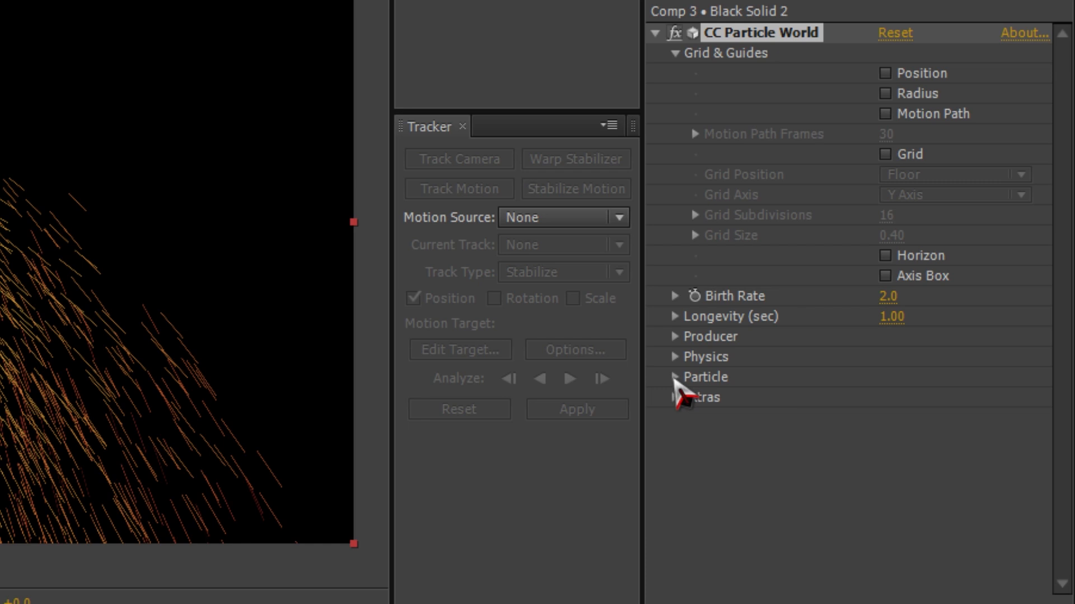
pyautogui.click(675, 376)
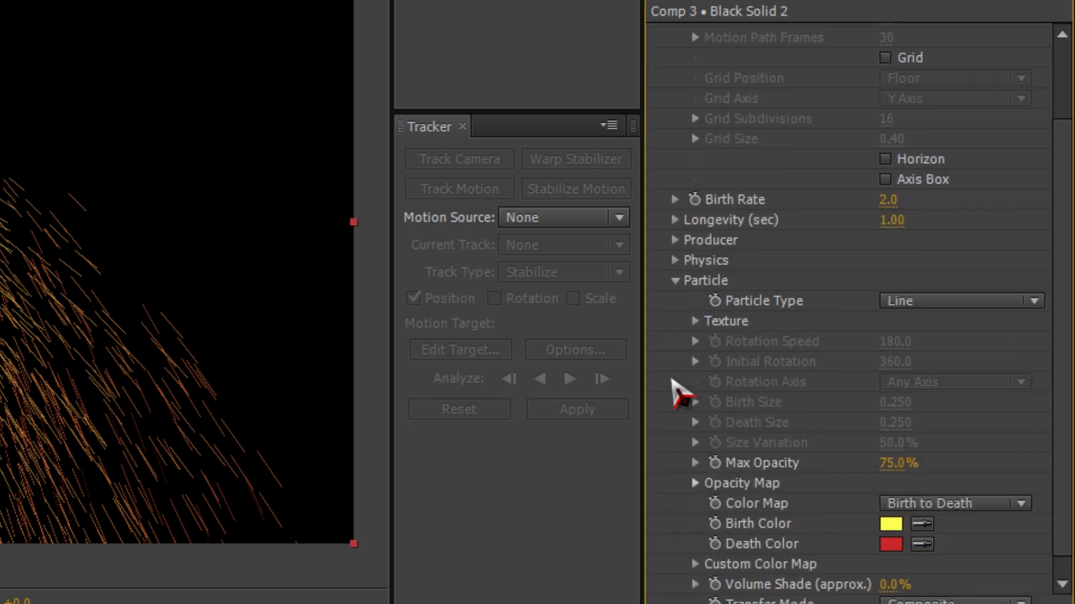
pyautogui.click(891, 524)
pyautogui.moveTo(589, 274); pyautogui.dragTo(585, 417)
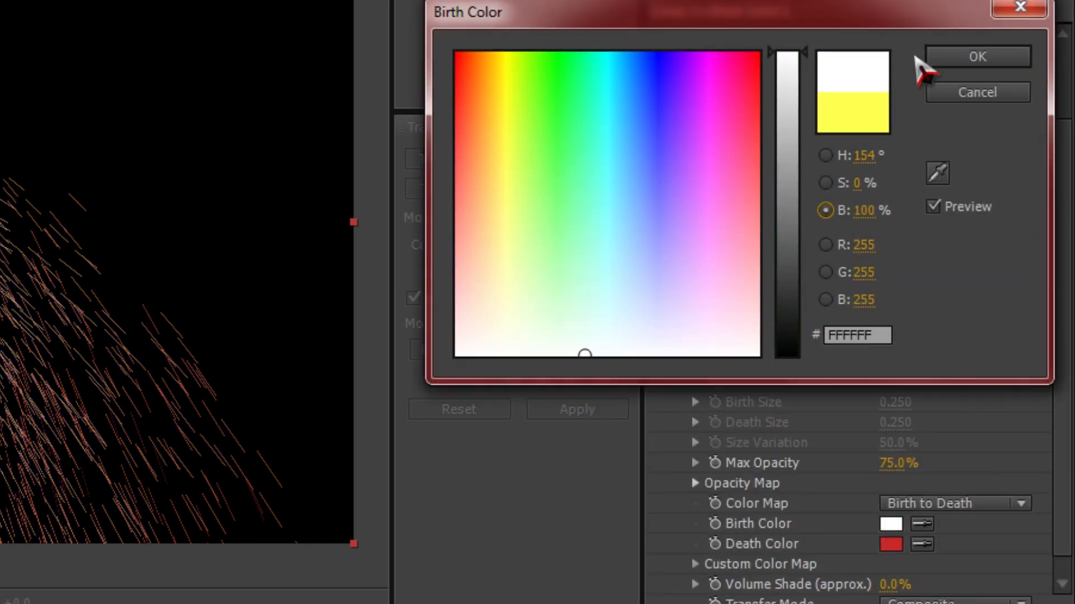
pyautogui.click(955, 58)
pyautogui.click(890, 544)
pyautogui.moveTo(688, 353); pyautogui.dragTo(640, 444)
pyautogui.click(991, 56)
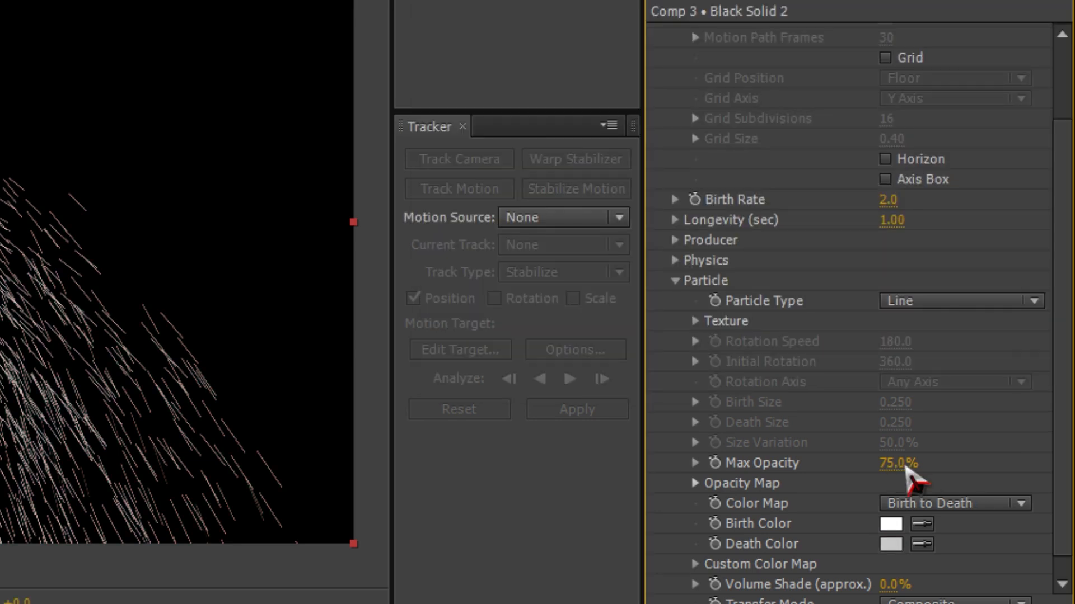
pyautogui.moveTo(895, 473); pyautogui.dragTo(983, 448)
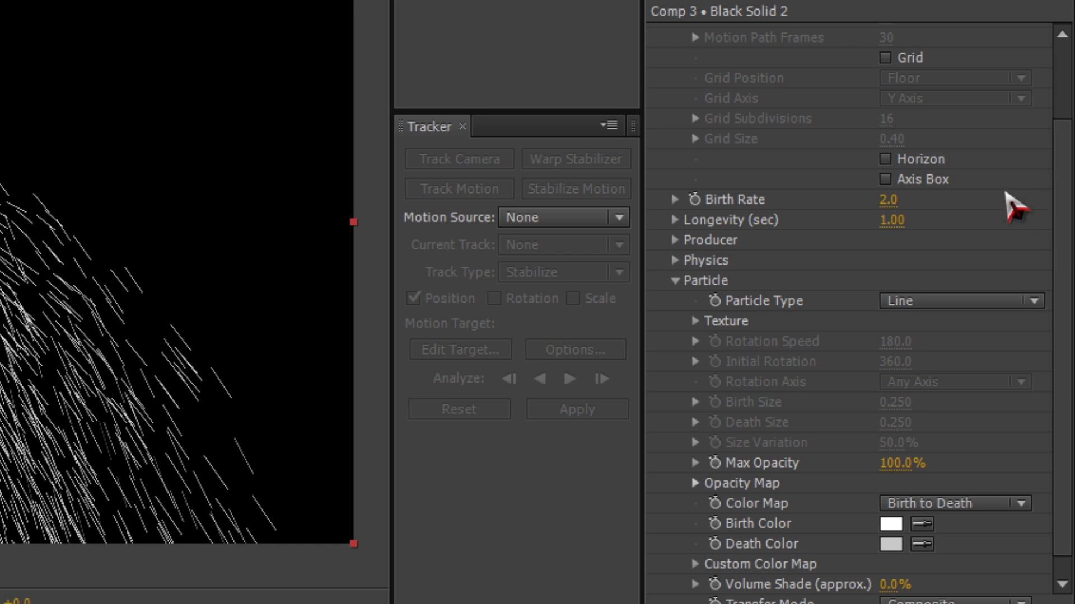
pyautogui.click(675, 281)
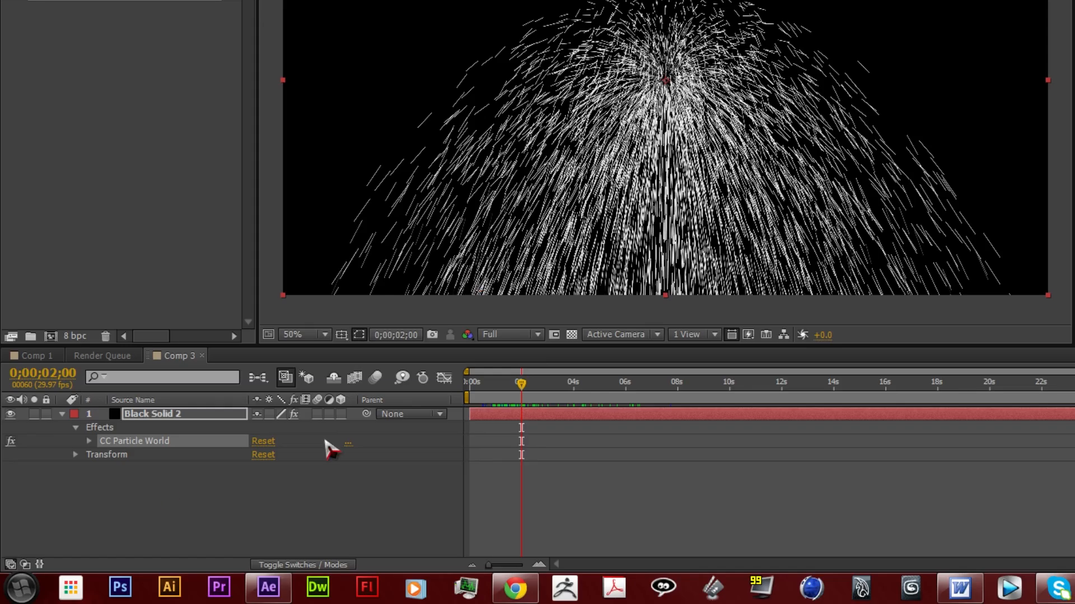
# - Keyframe the particle Birth Rate at 2.0 on 0;00;02;00 and at 0.0 one frame later
pyautogui.click(89, 442)
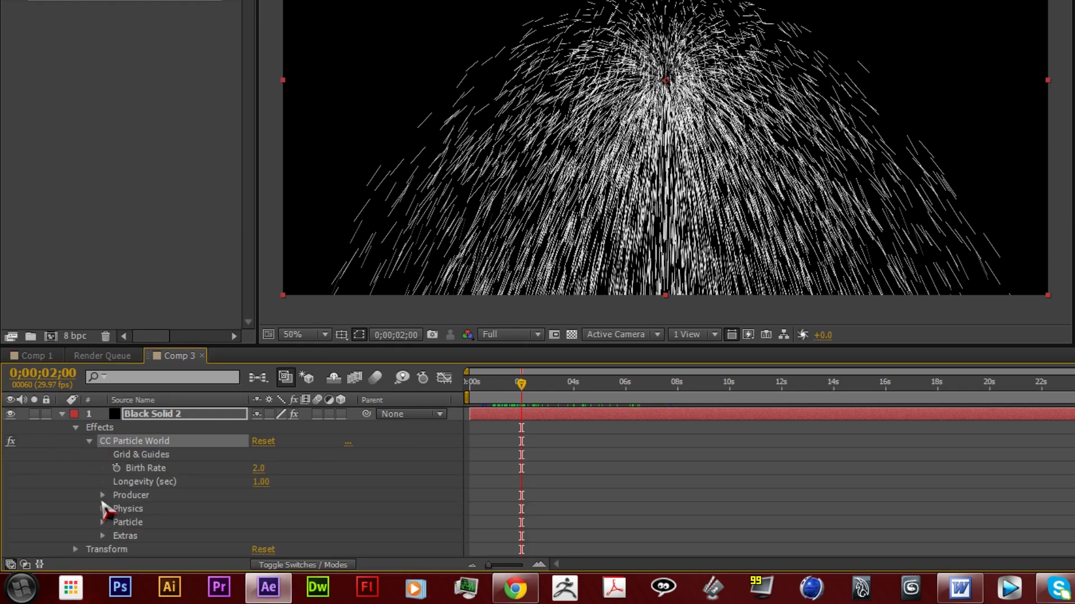
pyautogui.click(115, 469)
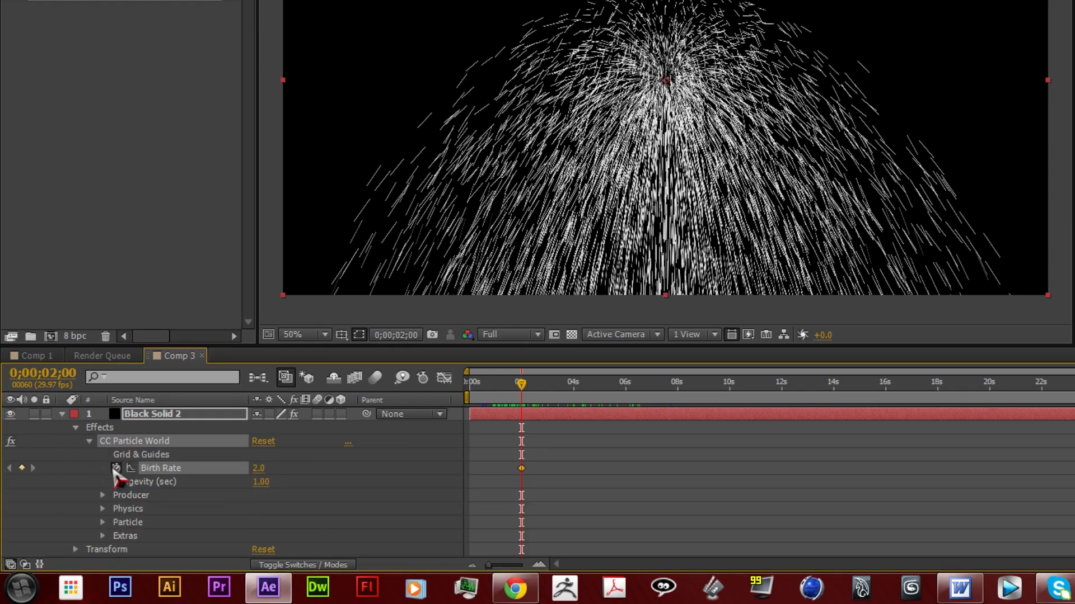
pyautogui.moveTo(515, 568); pyautogui.dragTo(535, 567)
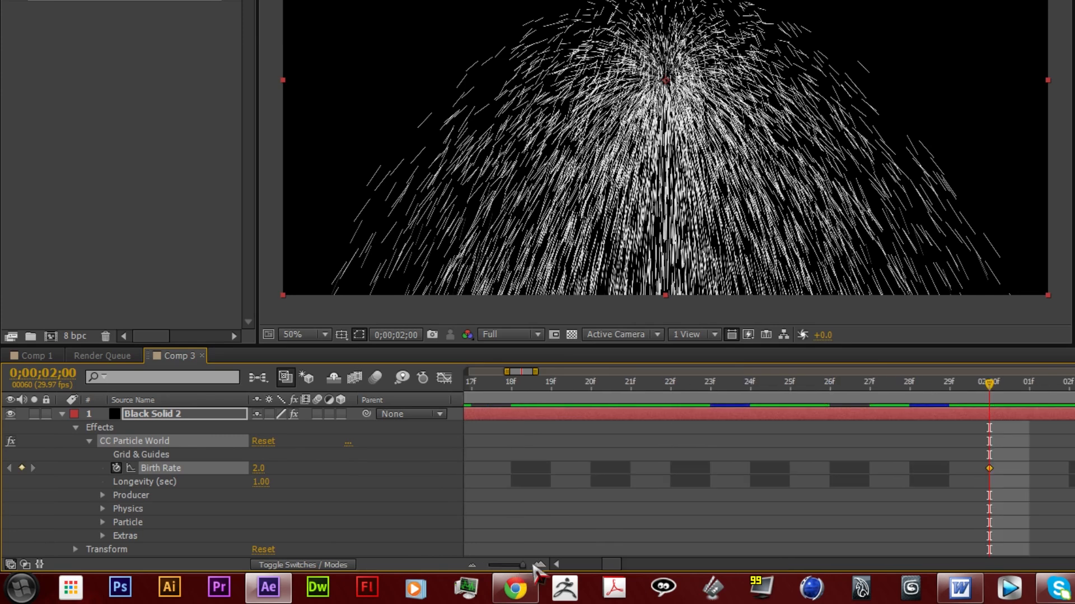
pyautogui.click(1029, 384)
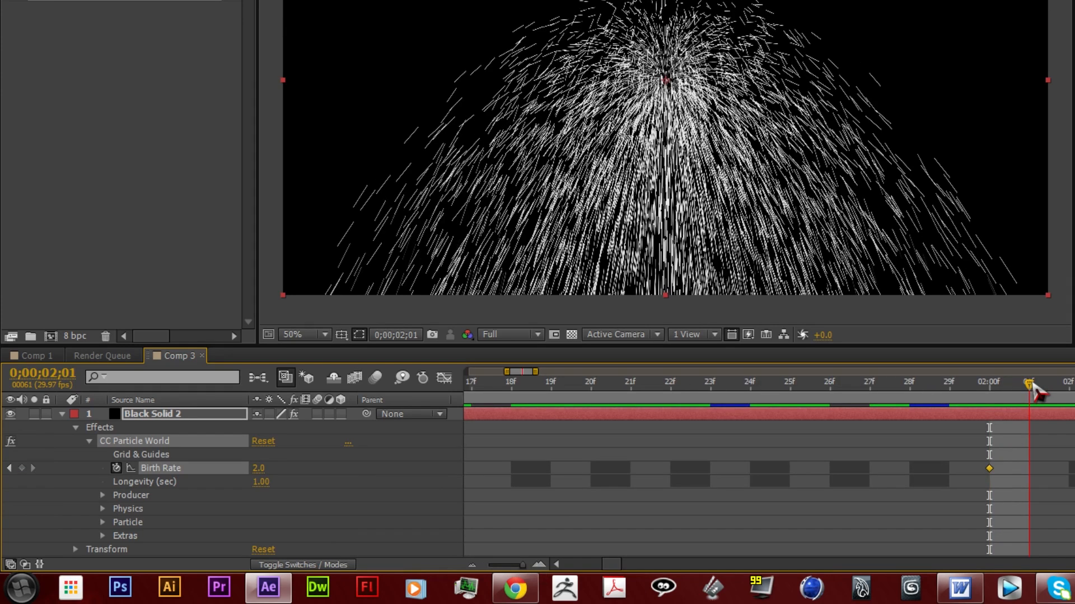
pyautogui.moveTo(258, 470); pyautogui.dragTo(140, 464)
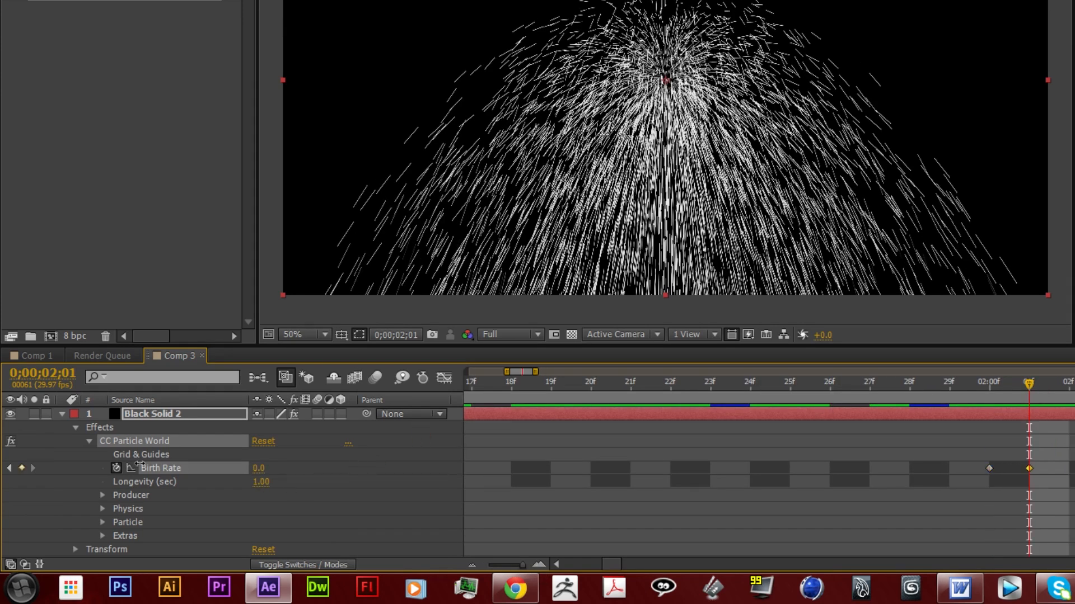
pyautogui.moveTo(1030, 384); pyautogui.dragTo(1073, 414)
pyautogui.moveTo(1074, 401); pyautogui.dragTo(927, 441)
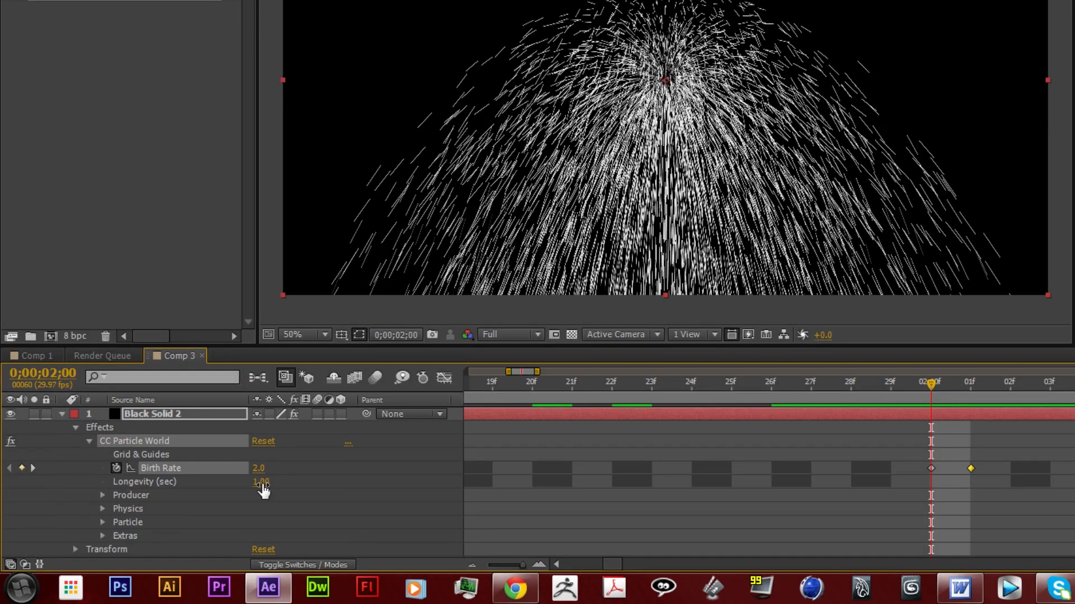
# - Set the particle Longevity to 60 seconds and scrub around the Birth Rate keyframes to check the result
pyautogui.click(261, 482)
pyautogui.write('60')
pyautogui.press('Return')
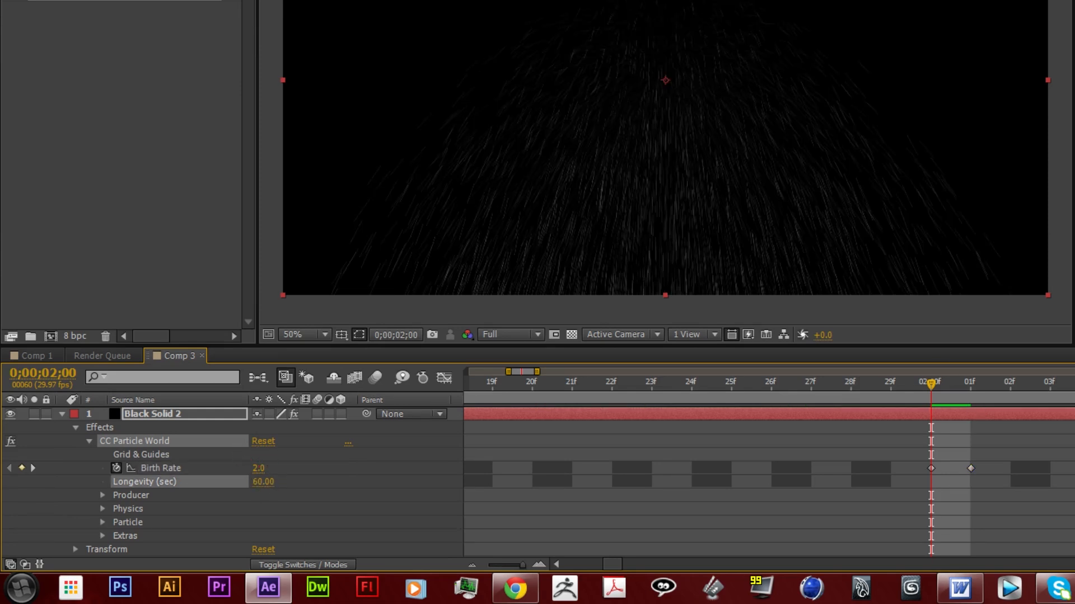
pyautogui.moveTo(930, 384); pyautogui.dragTo(1016, 380)
pyautogui.moveTo(521, 565); pyautogui.dragTo(473, 567)
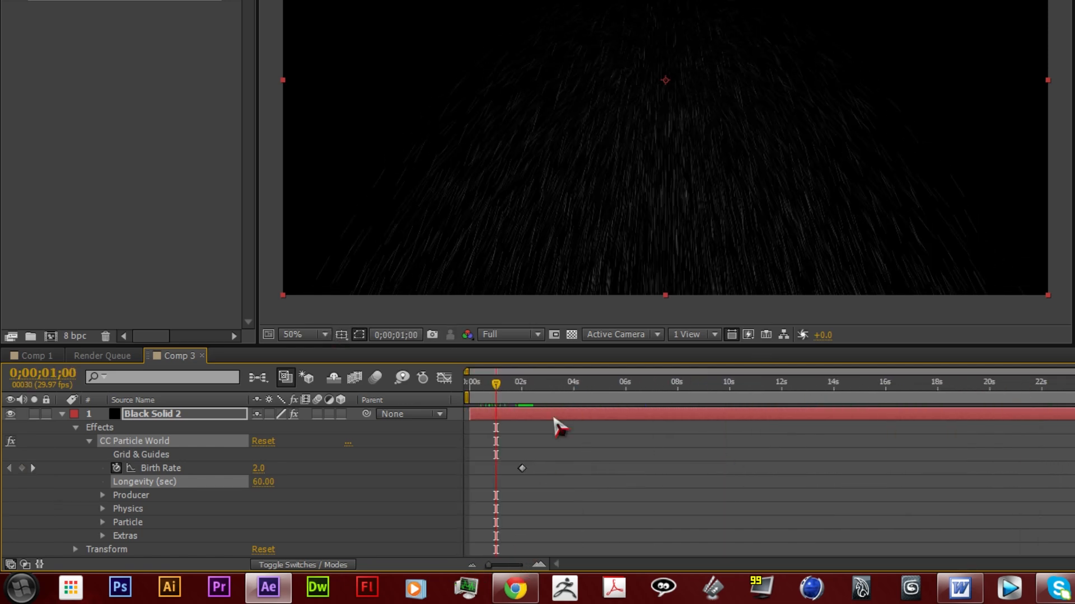
pyautogui.moveTo(496, 391); pyautogui.dragTo(526, 413)
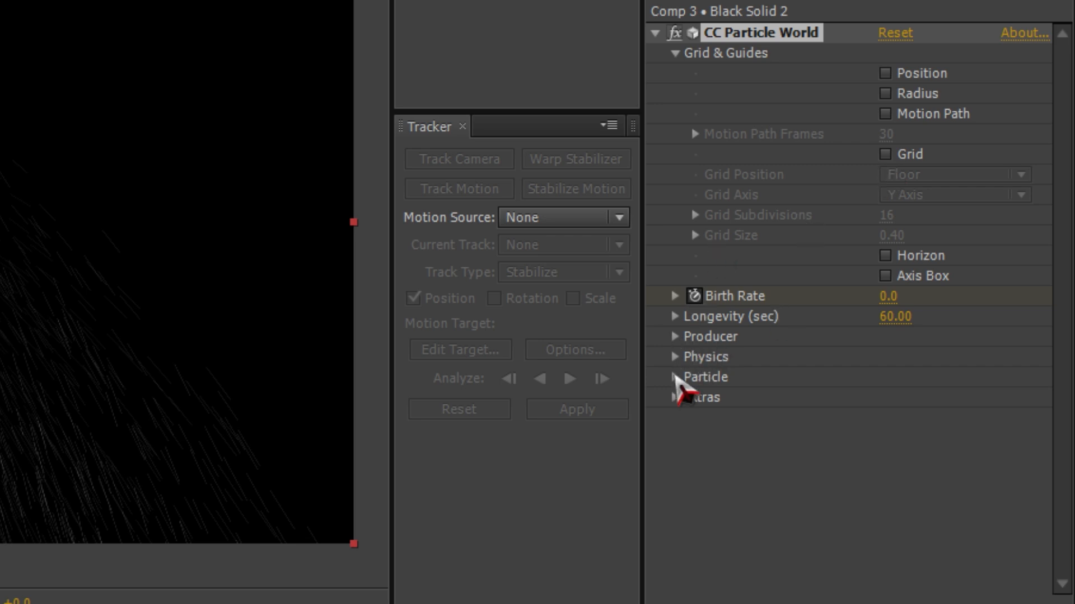
# - Set the particles' Gravity to 0 in the CC Particle World physics settings
pyautogui.click(675, 357)
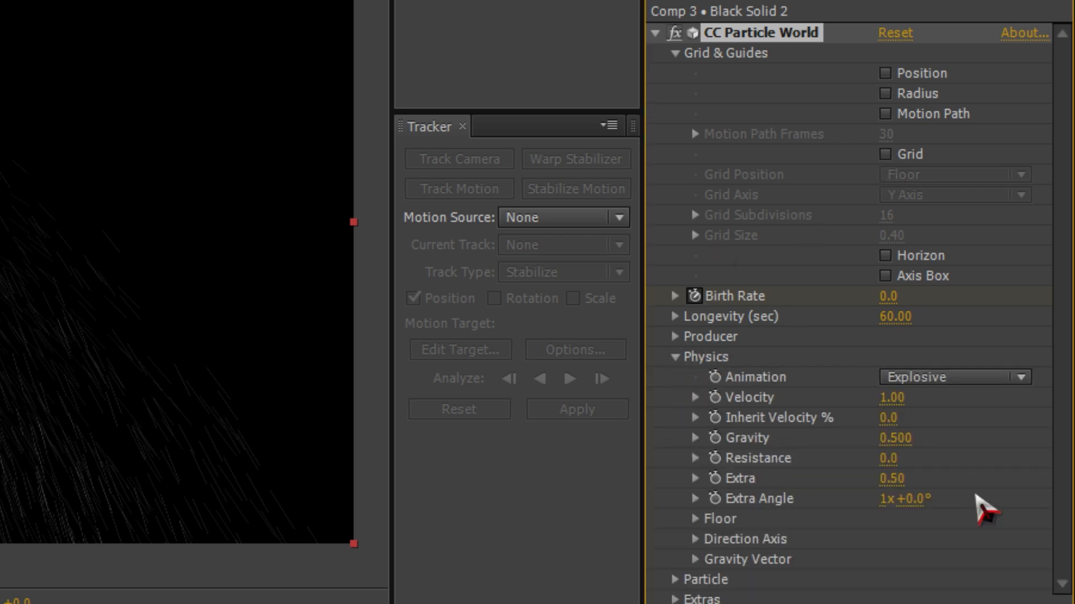
pyautogui.click(898, 438)
pyautogui.write('-1.64')
pyautogui.press('Return')
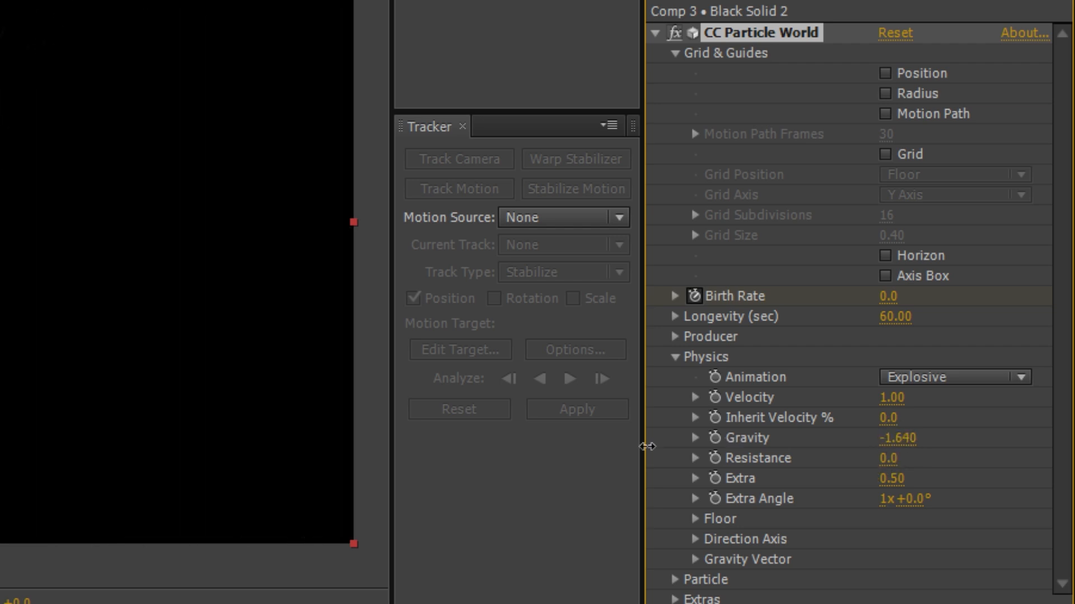
pyautogui.click(895, 439)
pyautogui.write('0')
pyautogui.press('Return')
# - Set the particle Resistance to 50 and Extra to 0
pyautogui.click(890, 459)
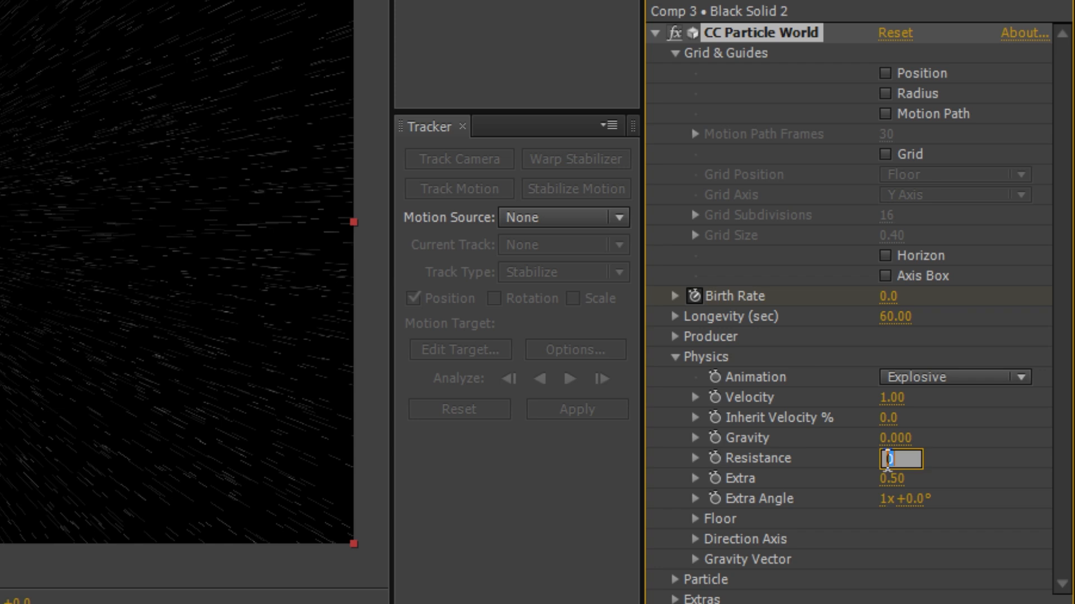
pyautogui.write('50')
pyautogui.press('Return')
pyautogui.click(891, 479)
pyautogui.write('0')
pyautogui.press('Return')
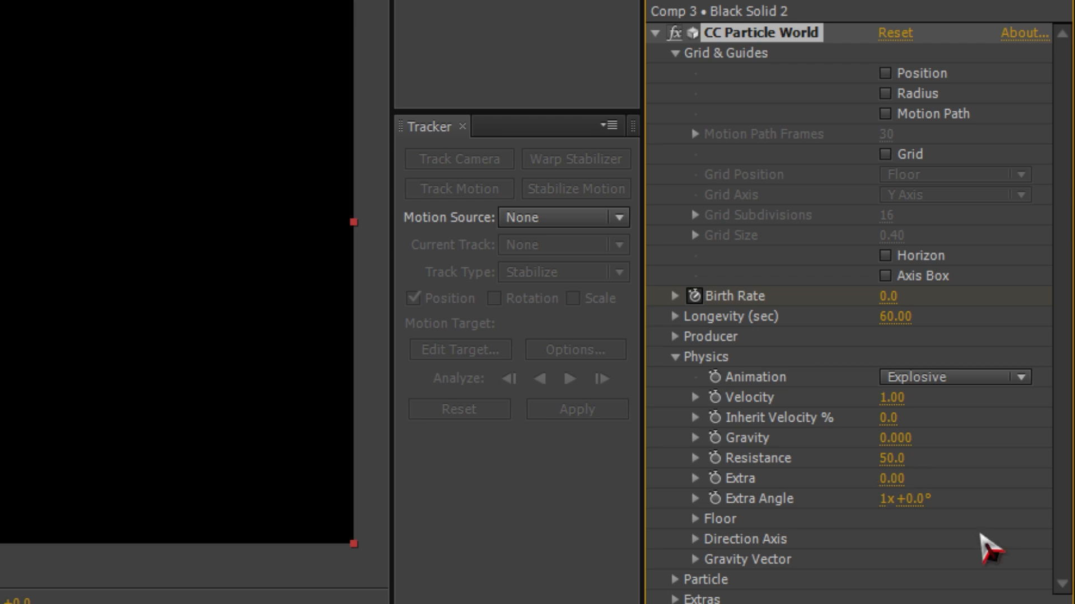
# - Set the Extra Angle to 0x +0.0° and keep the Explosive animation type for the particles
pyautogui.click(904, 500)
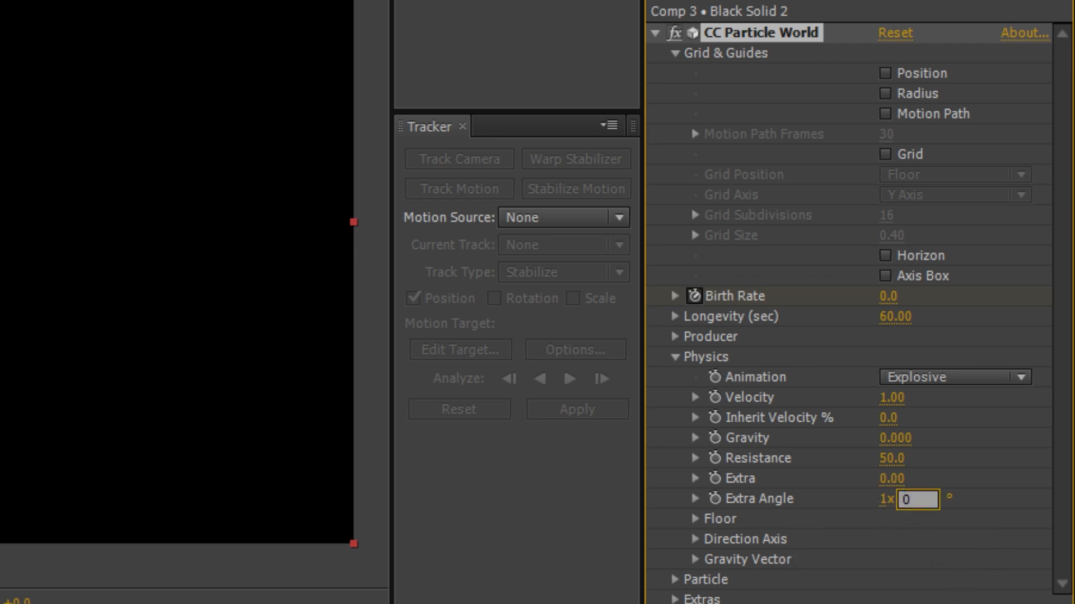
pyautogui.press('Return')
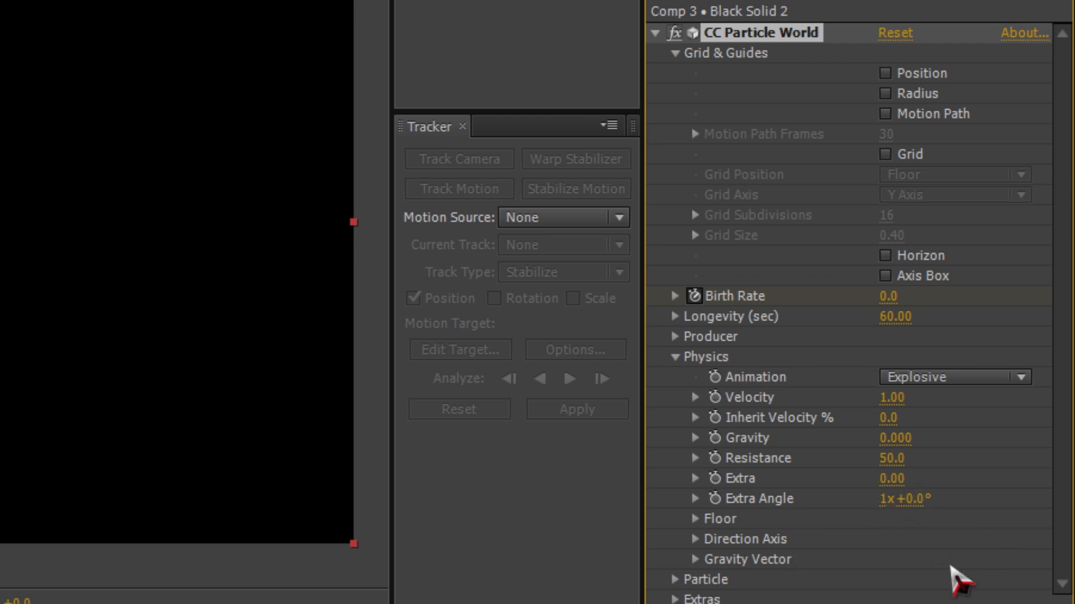
pyautogui.click(888, 499)
pyautogui.press('Return')
pyautogui.click(945, 379)
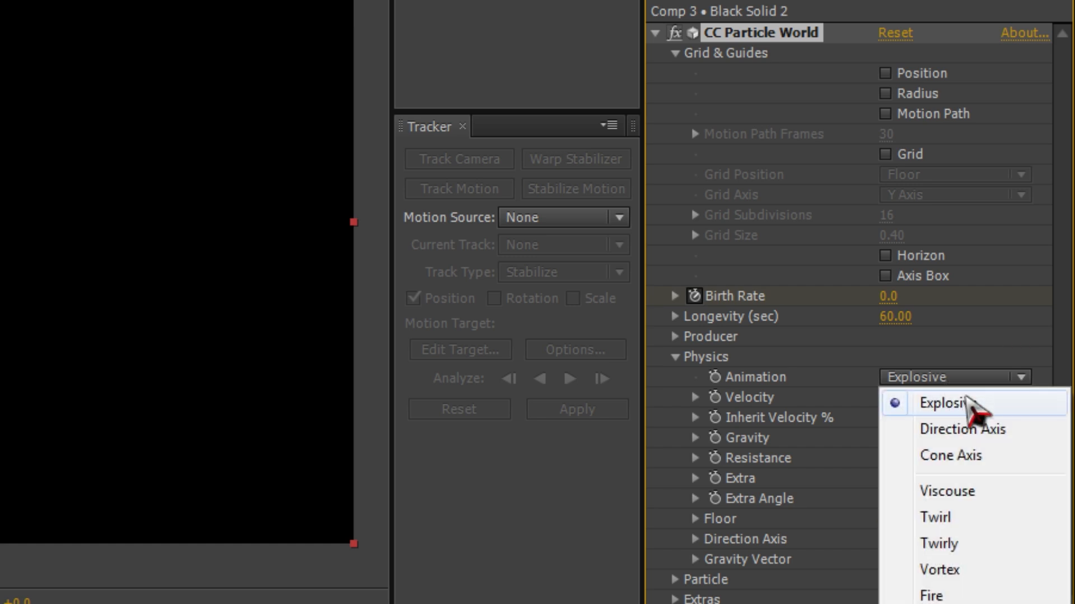
pyautogui.click(498, 492)
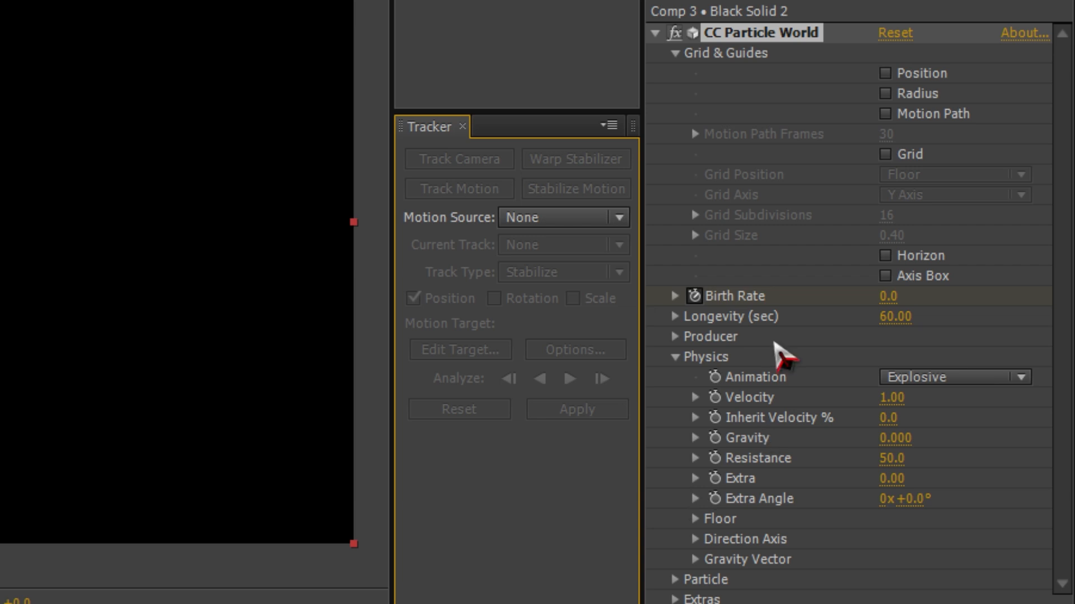
pyautogui.click(676, 357)
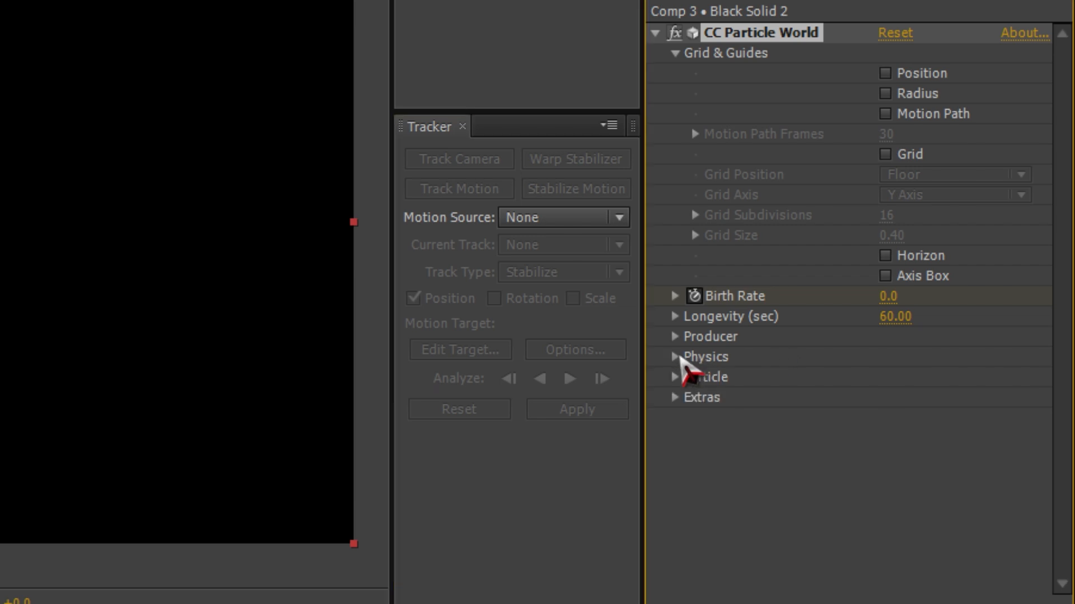
# - Set the particle producer's Radius X, Radius Y and Radius Z each to 2
pyautogui.click(676, 337)
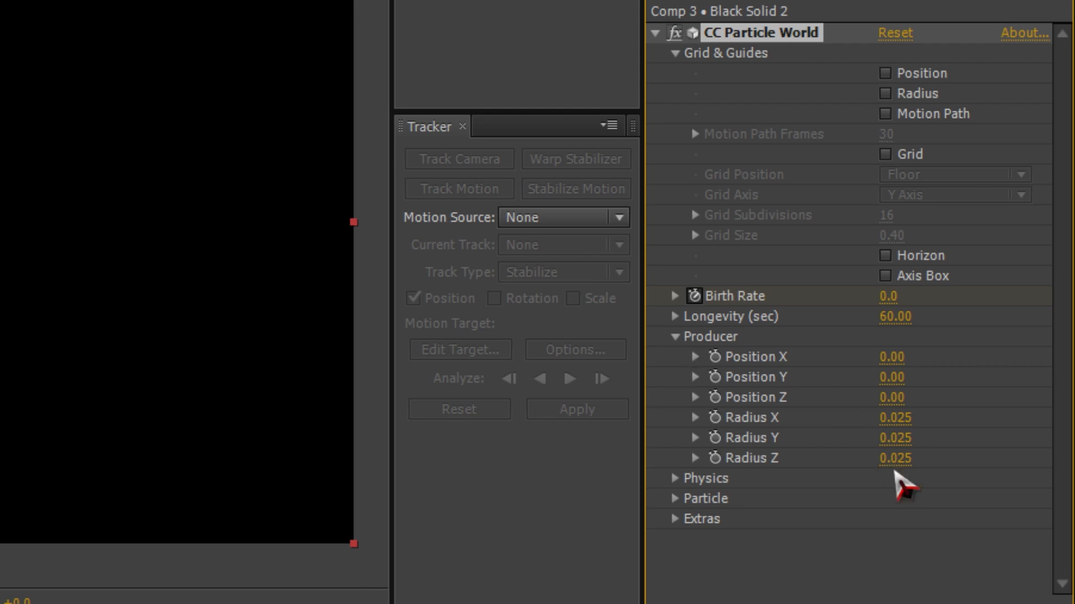
pyautogui.moveTo(904, 463); pyautogui.dragTo(1069, 449)
pyautogui.click(902, 459)
pyautogui.write('2')
pyautogui.press('Return')
pyautogui.click(894, 437)
pyautogui.write('2')
pyautogui.press('Return')
pyautogui.click(893, 416)
pyautogui.write('2')
pyautogui.press('Return')
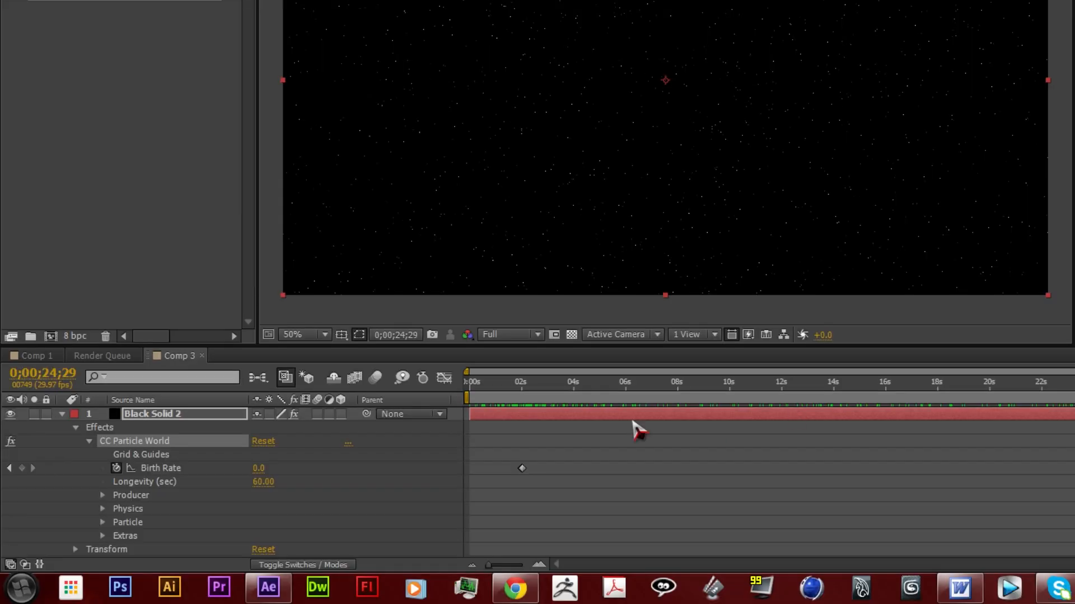
# - Slide the star field layer earlier so its Birth Rate keyframes precede the start, and extend its end to 0;00;39;29
pyautogui.moveTo(610, 417); pyautogui.dragTo(536, 415)
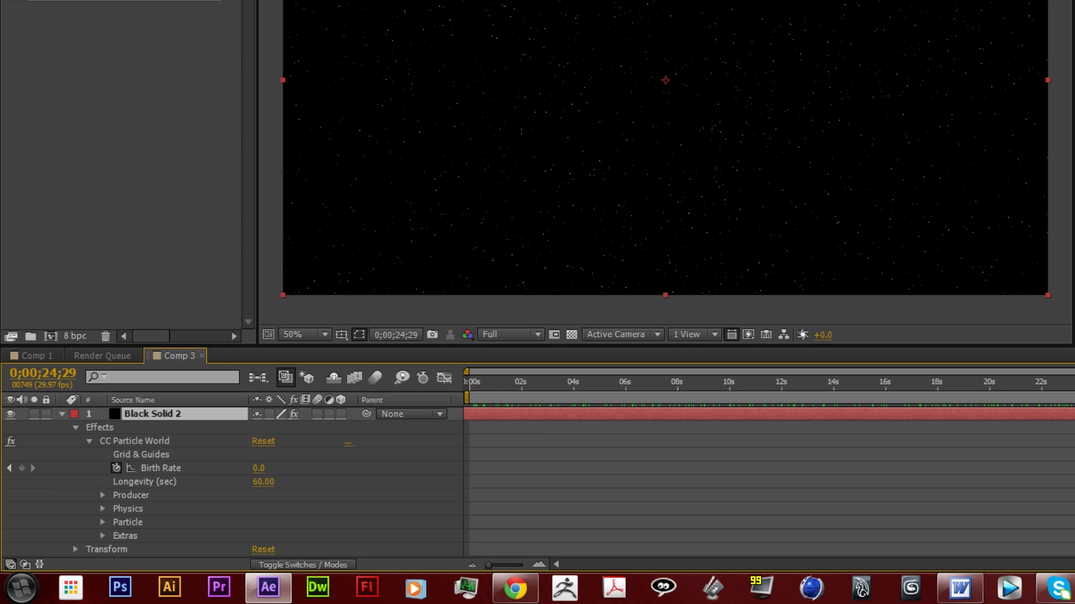
pyautogui.moveTo(582, 388); pyautogui.dragTo(1074, 404)
pyautogui.moveTo(1074, 404); pyautogui.dragTo(1063, 328)
pyautogui.click(859, 330)
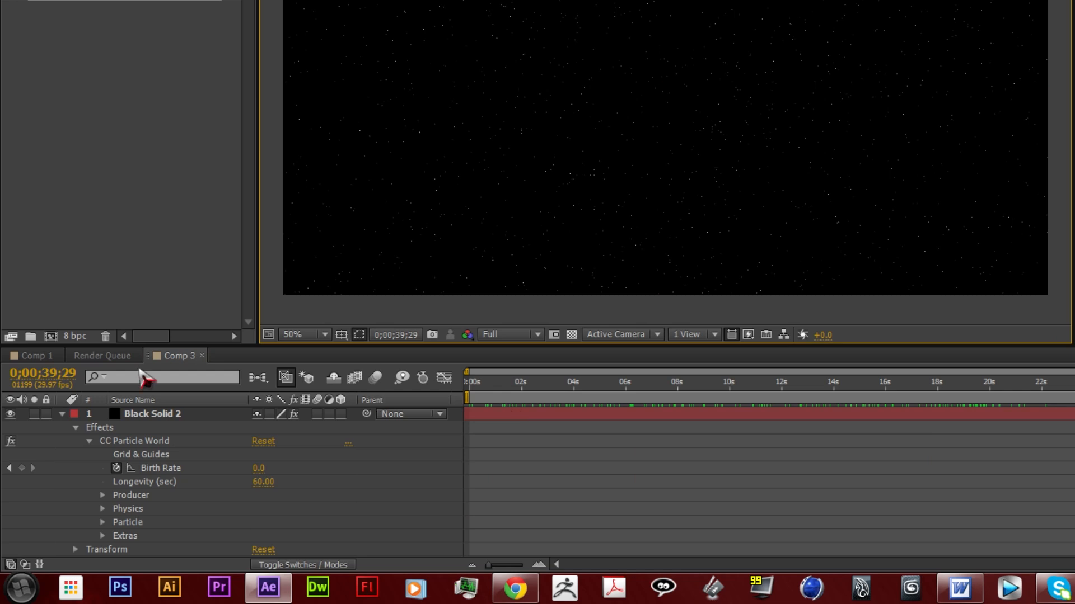
pyautogui.click(62, 414)
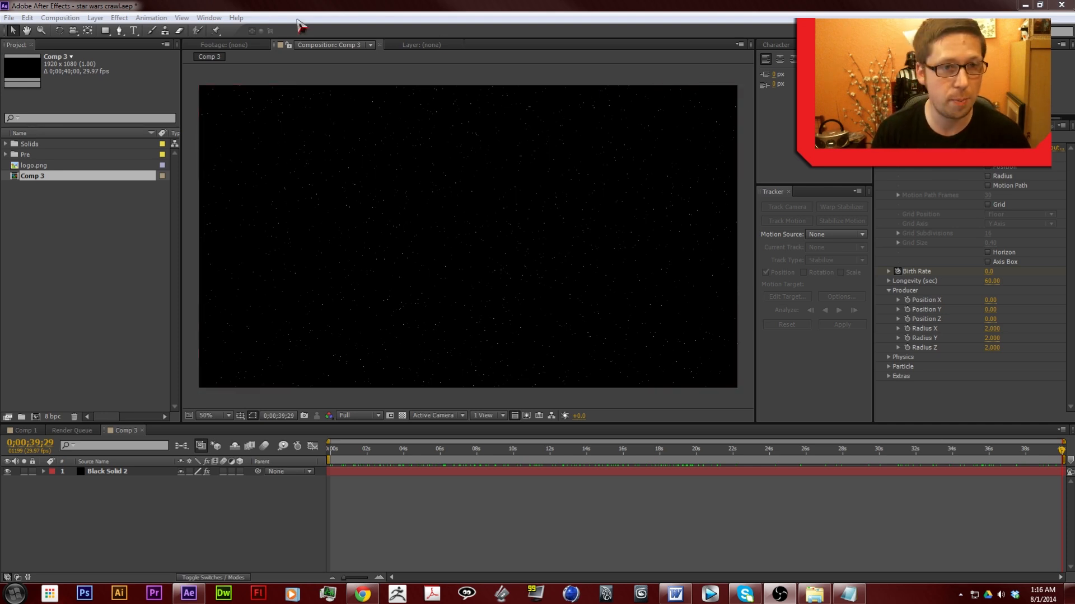
# - Add a paragraph text box reading "A long time ago, in a galaxy far, far away...." with a line break before the second "far"
pyautogui.click(134, 31)
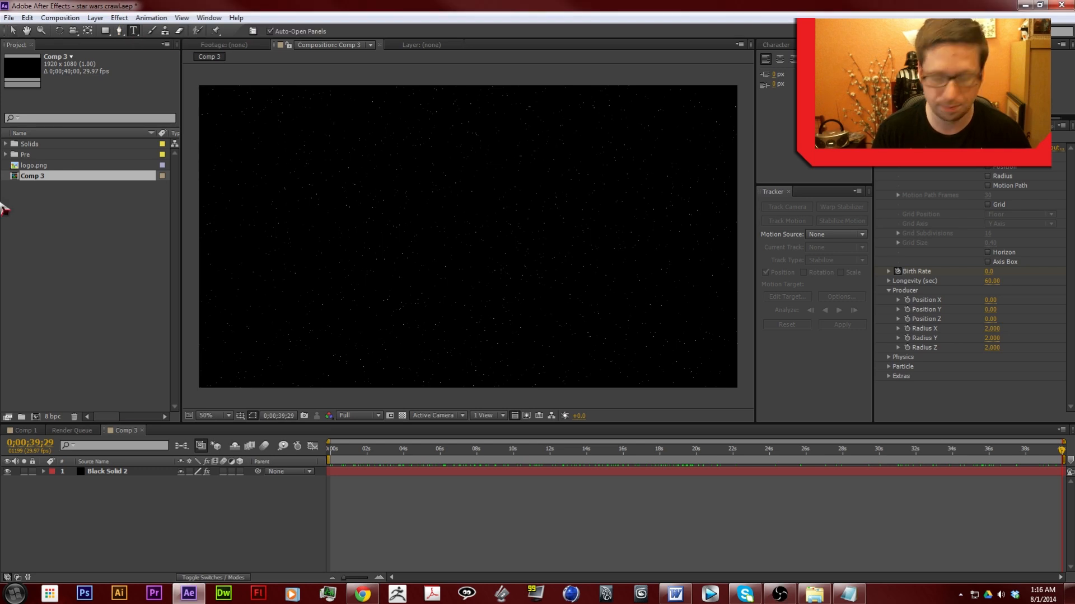
pyautogui.moveTo(266, 149); pyautogui.dragTo(698, 323)
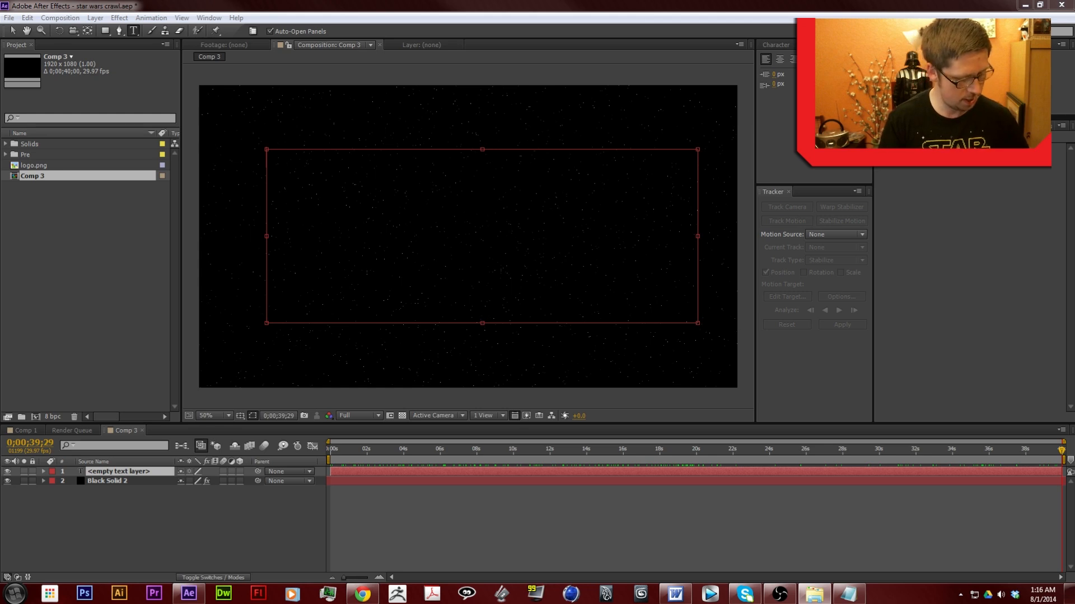
pyautogui.click(528, 242)
pyautogui.write('V')
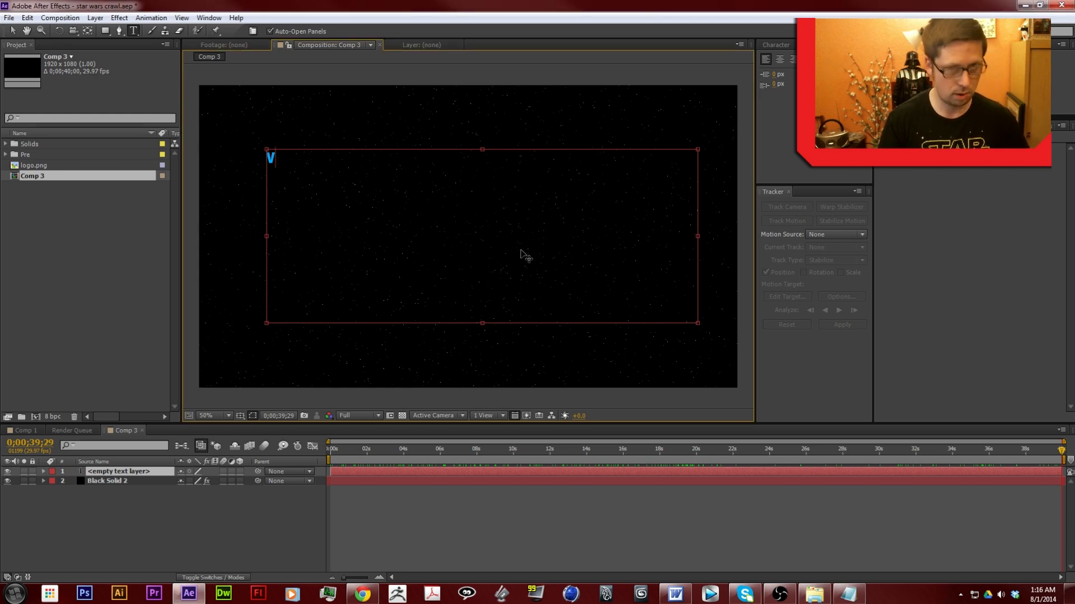
pyautogui.press('BackSpace')
pyautogui.write('A long time ago, in a galaxy far, far away....')
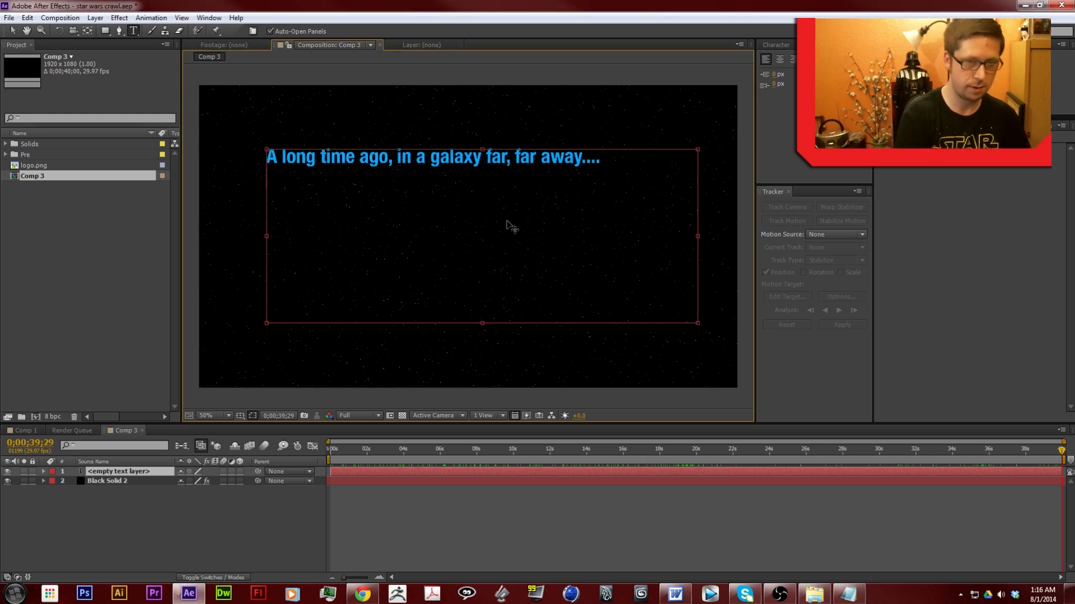
pyautogui.click(515, 157)
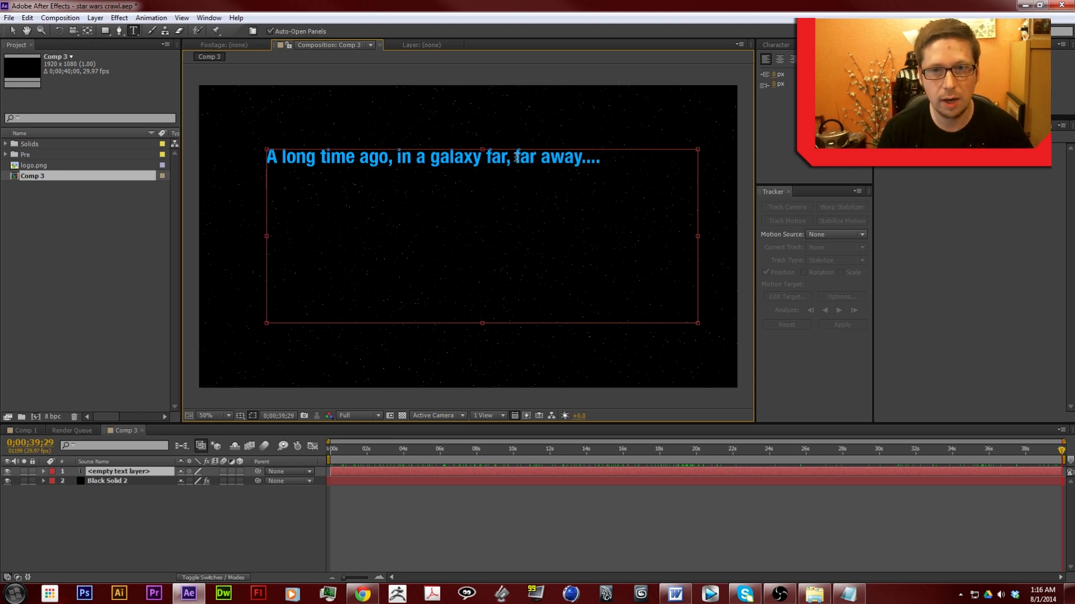
pyautogui.press('Return')
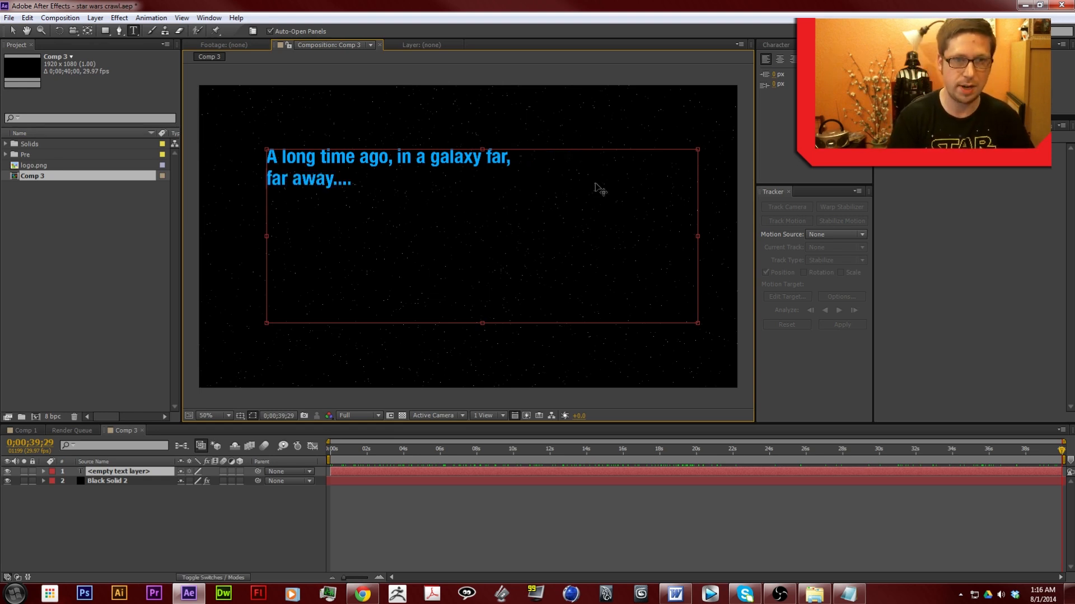
pyautogui.click(13, 30)
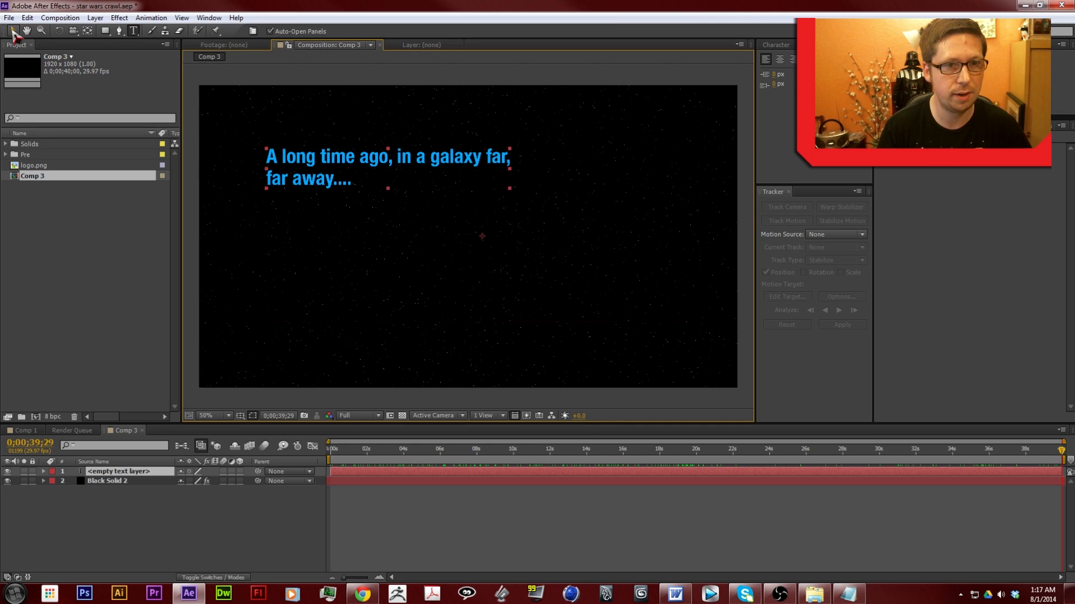
# - Change the intro text's font to Franklin Gothic
pyautogui.click(778, 46)
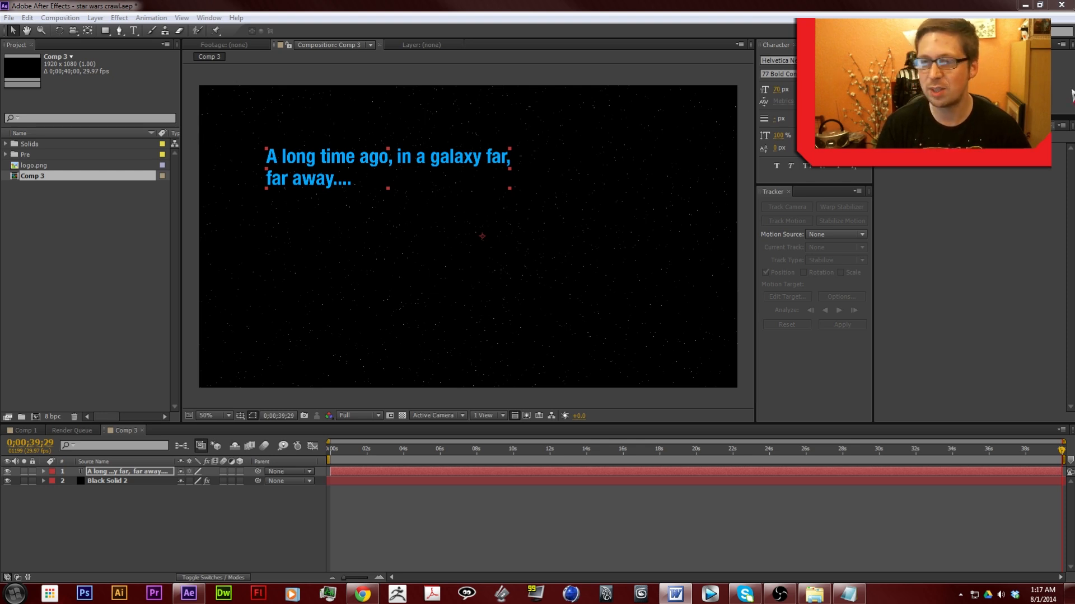
pyautogui.click(793, 60)
pyautogui.write('Franc')
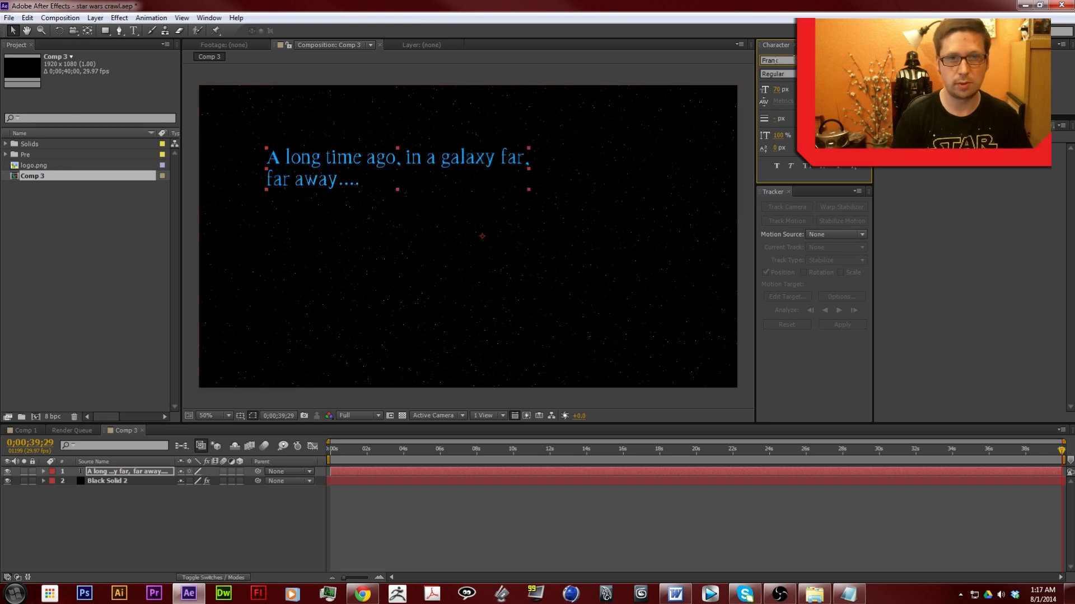
pyautogui.press('BackSpace')
pyautogui.write('klin Go')
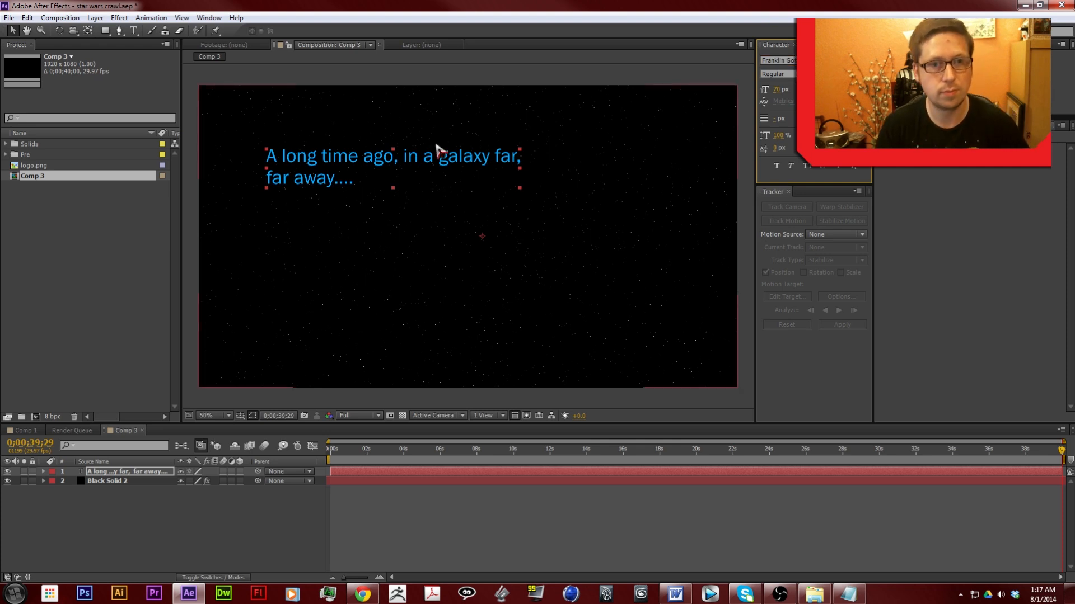
# - Center the intro text layer horizontally and vertically in the composition
pyautogui.click(485, 239)
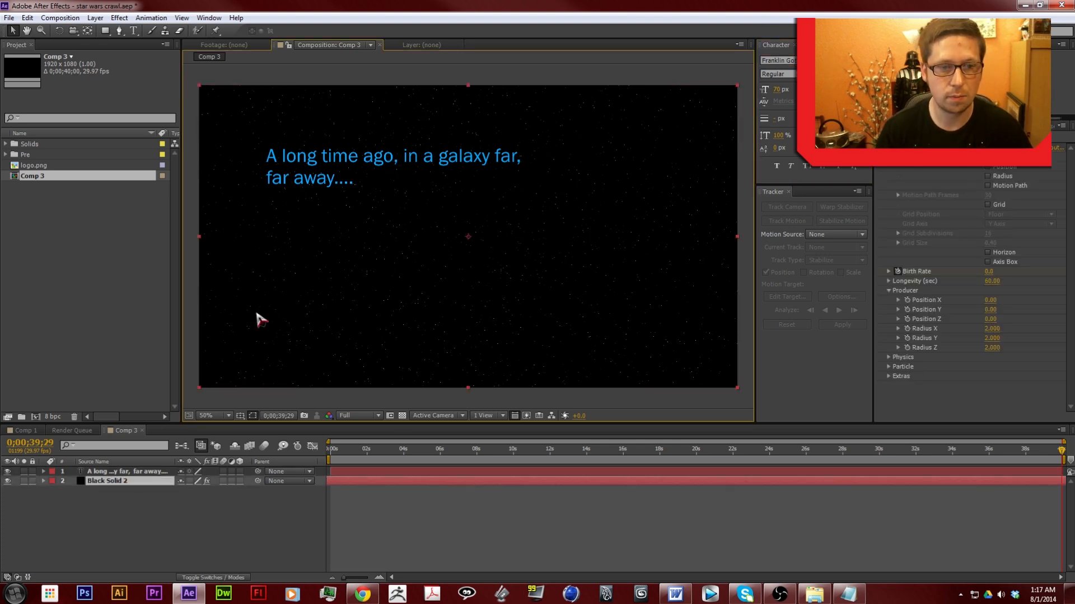
pyautogui.click(151, 473)
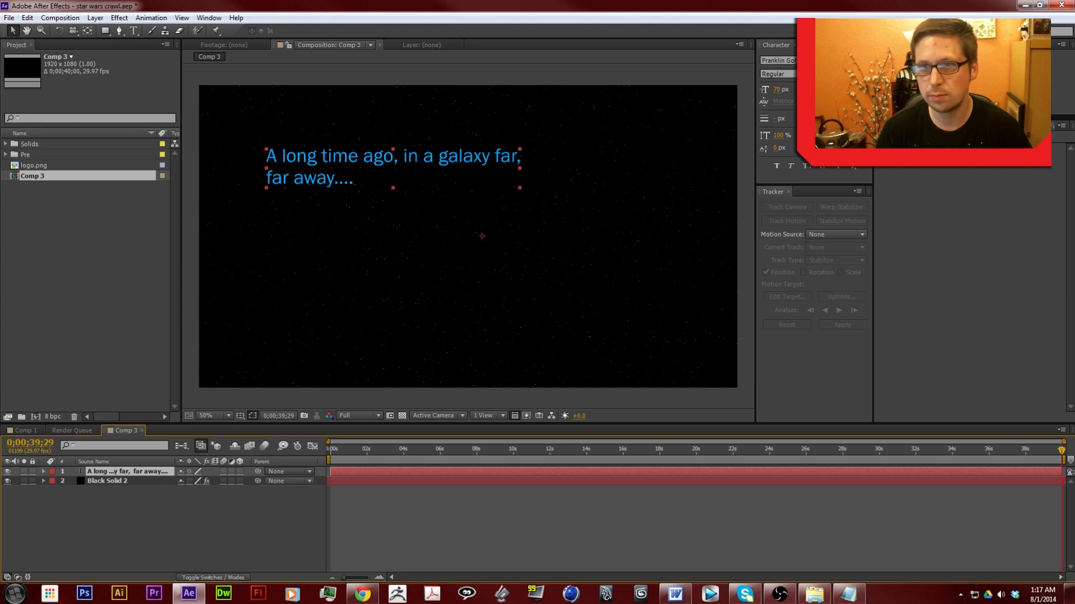
pyautogui.click(913, 77)
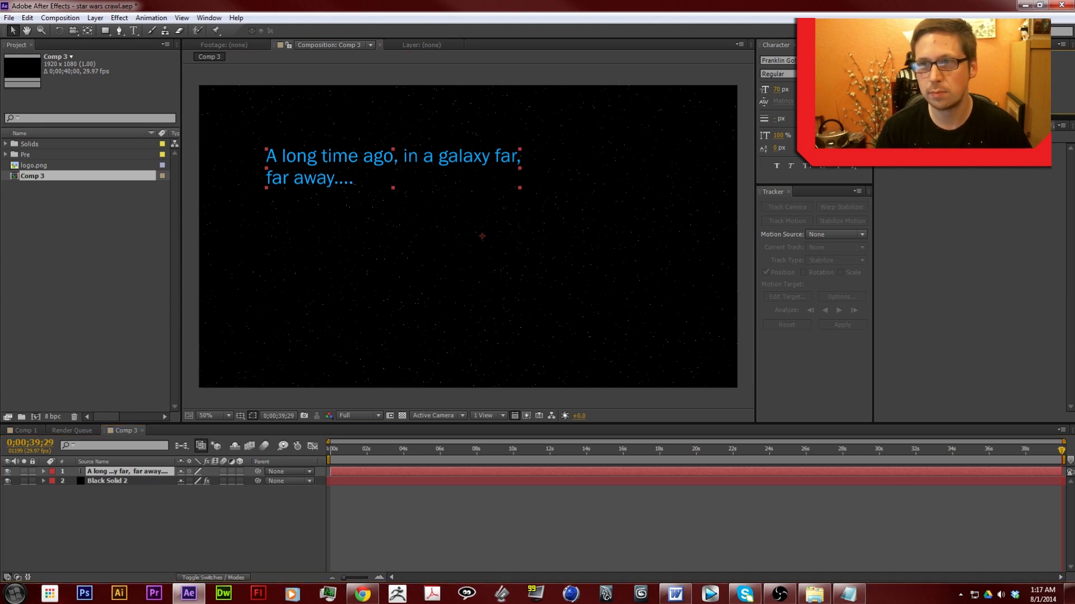
pyautogui.click(987, 77)
pyautogui.click(614, 409)
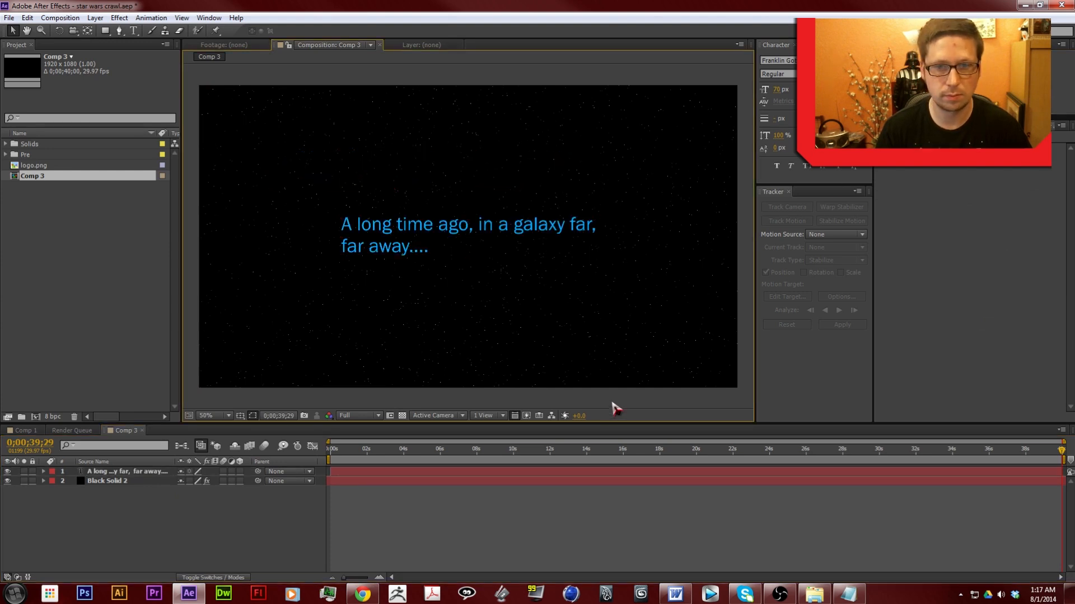
# - Return the current time to 0;00;00;00 and expand the intro text layer's Transform properties
pyautogui.click(328, 449)
pyautogui.moveTo(322, 449)
pyautogui.mouseDown()
pyautogui.moveTo(369, 451)
pyautogui.moveTo(310, 451)
pyautogui.mouseUp()
pyautogui.click(129, 473)
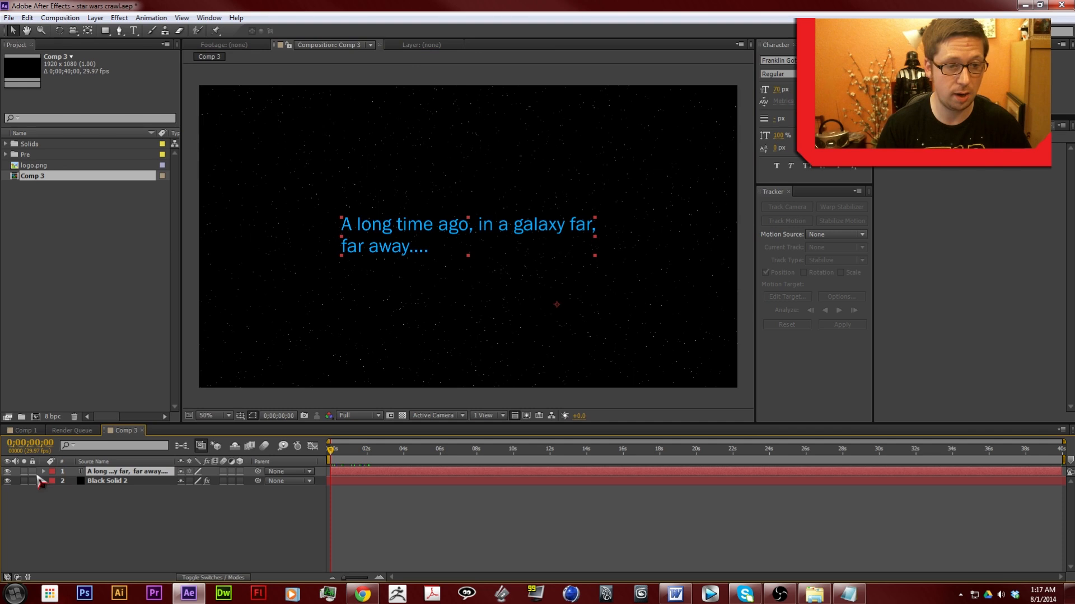
pyautogui.click(44, 471)
pyautogui.click(54, 491)
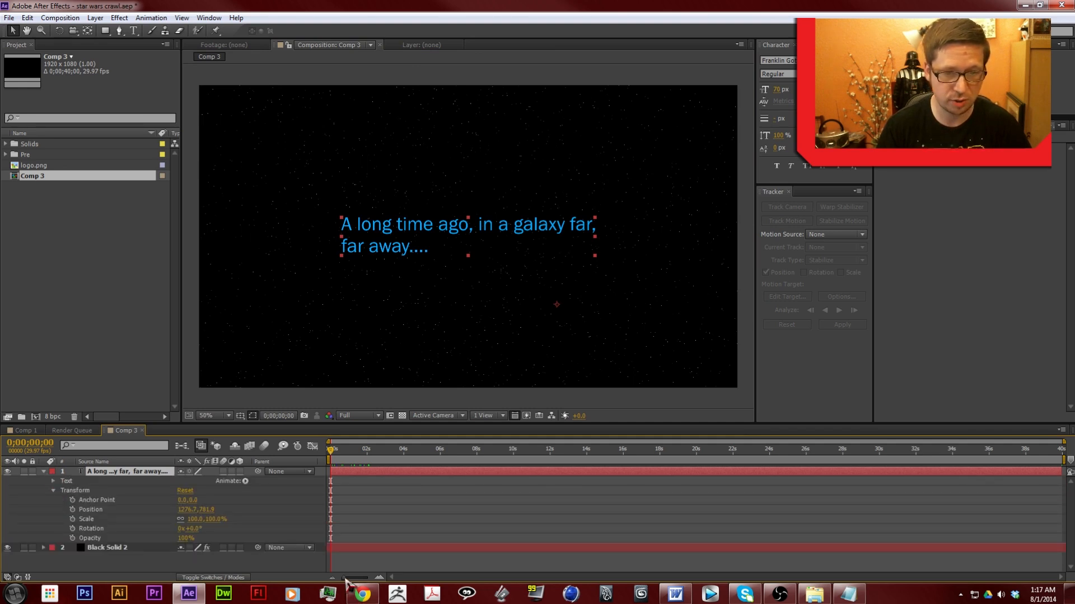
# - Make the intro text layer start at 0;00;00;05 in the timeline
pyautogui.moveTo(346, 578); pyautogui.dragTo(369, 578)
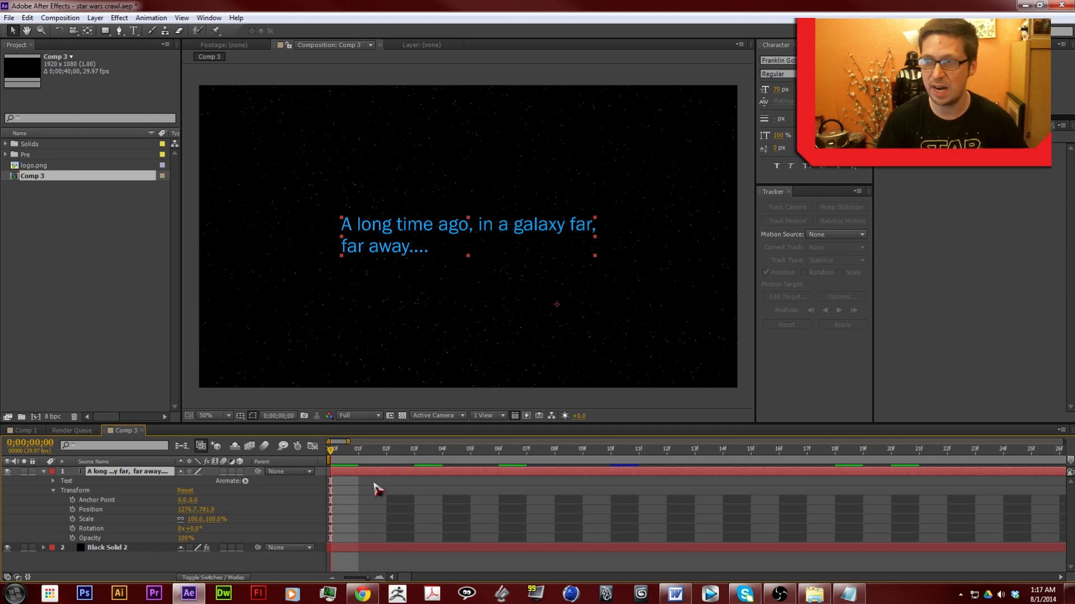
pyautogui.moveTo(442, 451); pyautogui.dragTo(470, 459)
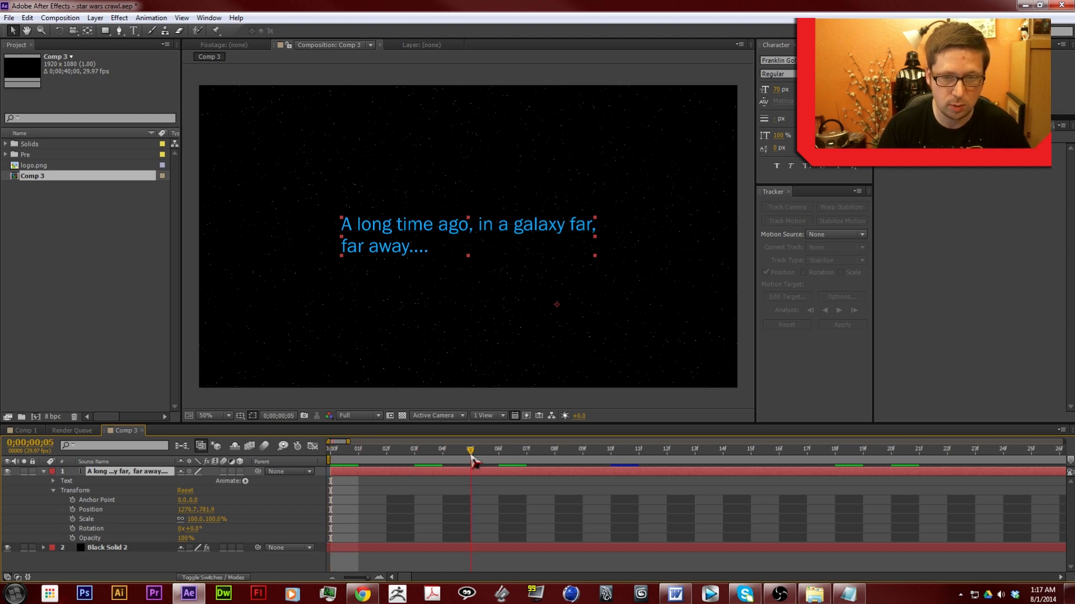
pyautogui.moveTo(339, 467); pyautogui.dragTo(481, 464)
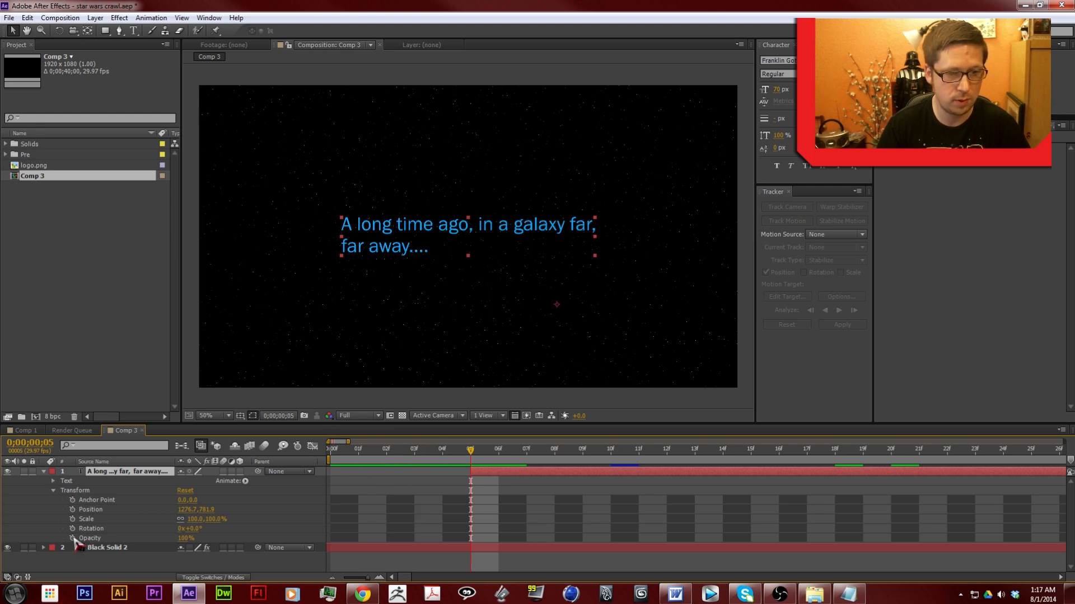
# - Fade in the intro text with Opacity keyframes of 0% at 0;00;00;05 and 100% at 0;00;00;20
pyautogui.click(72, 538)
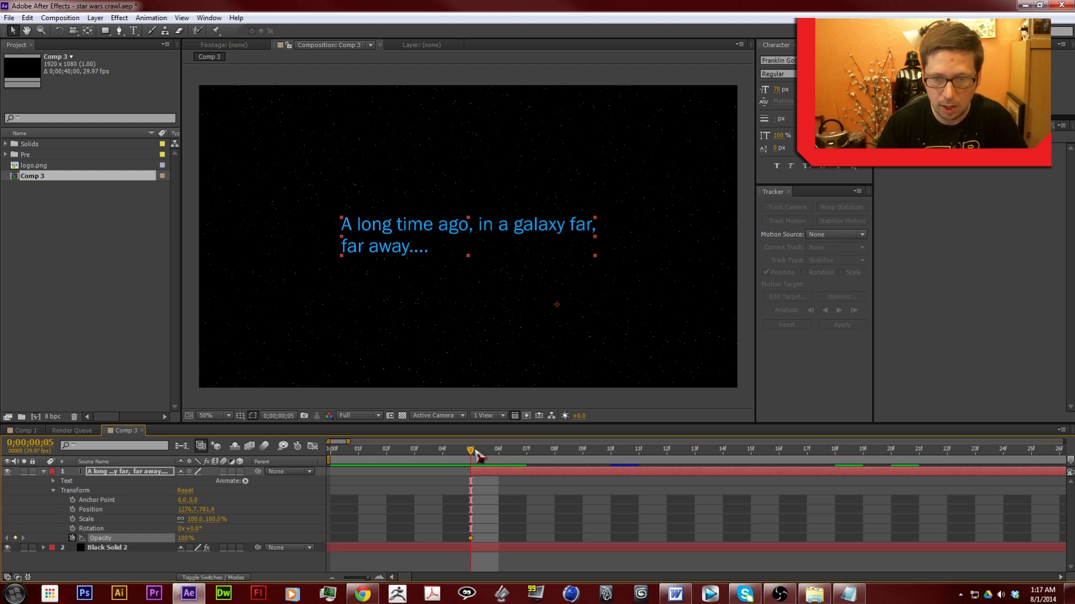
pyautogui.moveTo(473, 453); pyautogui.dragTo(889, 492)
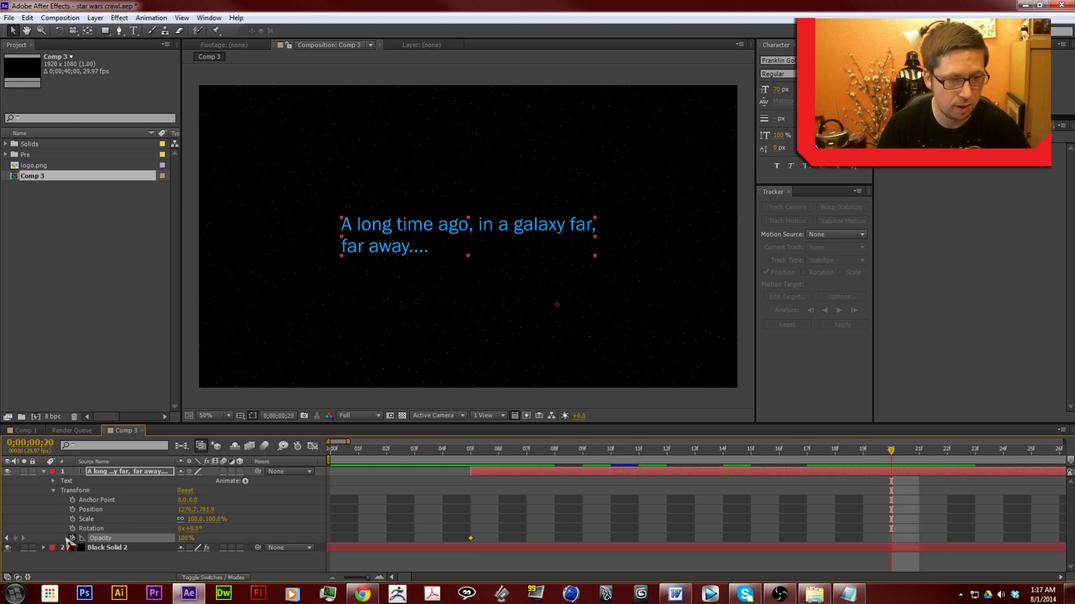
pyautogui.click(16, 539)
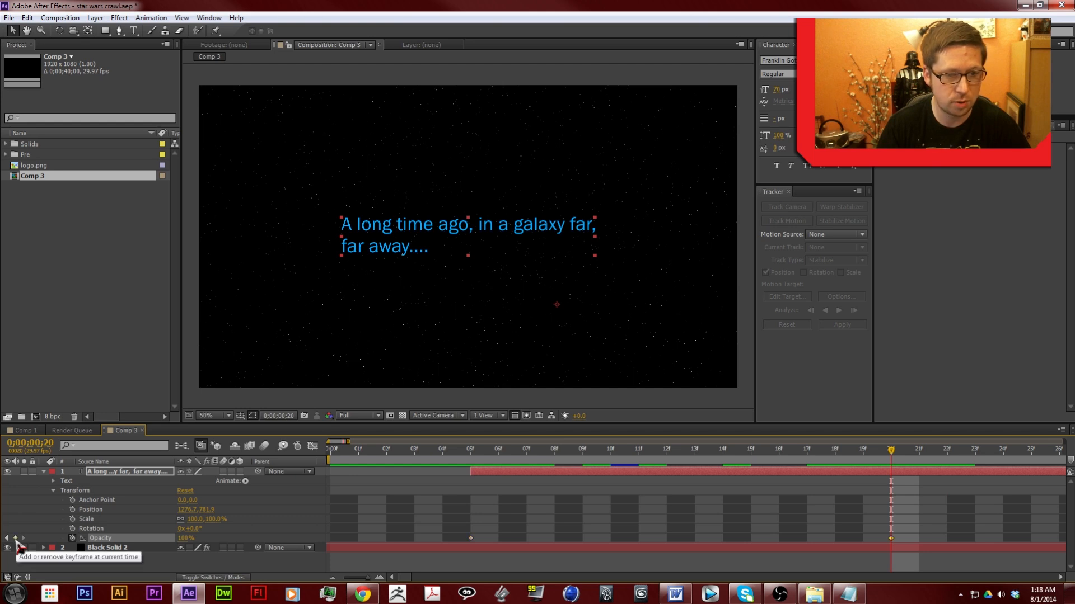
pyautogui.click(470, 449)
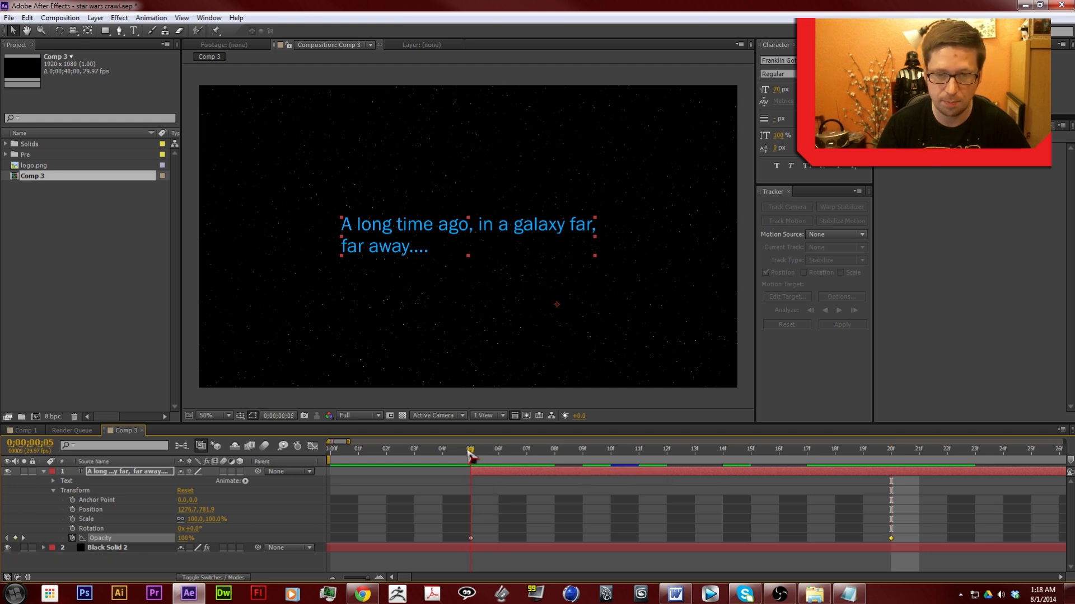
pyautogui.click(471, 538)
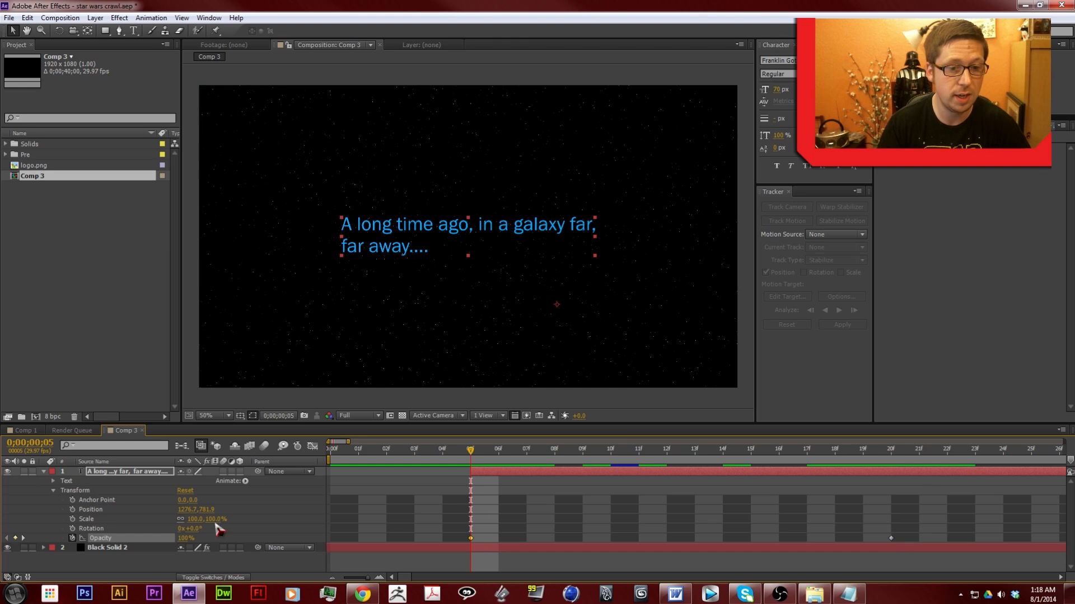
pyautogui.moveTo(186, 539); pyautogui.dragTo(22, 524)
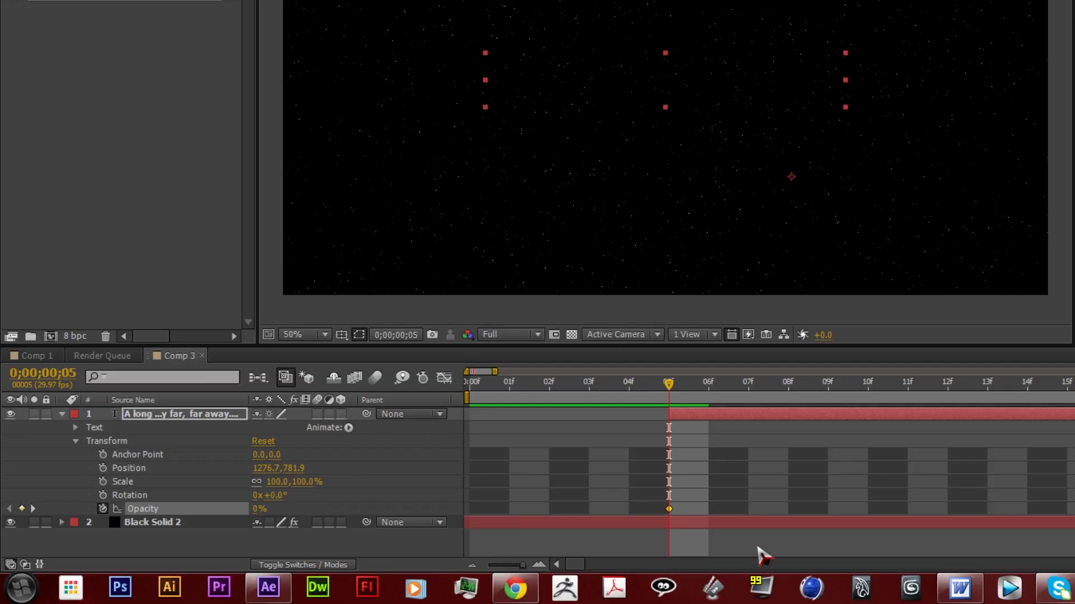
# - Fade out the intro text with Opacity keyframes of 100% at 0;00;02;20 and 0% at about 0;00;03;05
pyautogui.moveTo(522, 566); pyautogui.dragTo(504, 567)
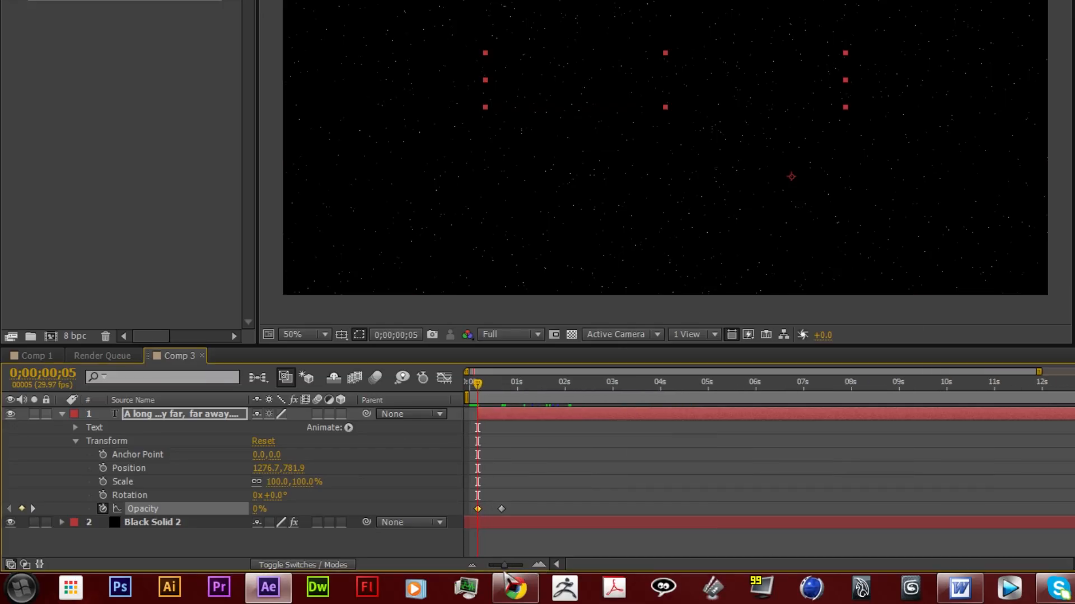
pyautogui.moveTo(477, 384); pyautogui.dragTo(599, 400)
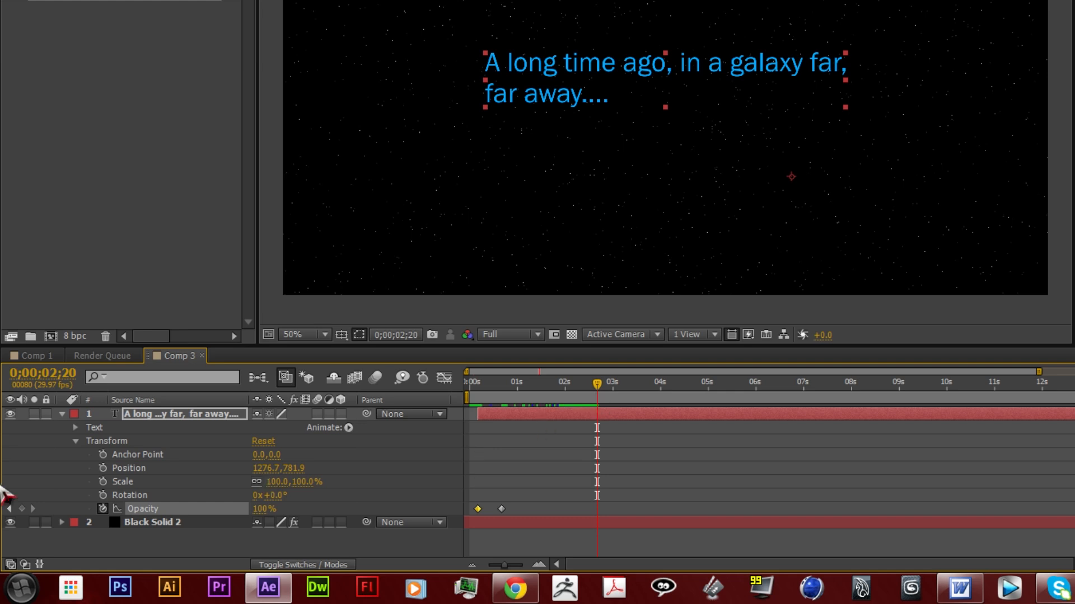
pyautogui.click(22, 509)
pyautogui.moveTo(598, 389); pyautogui.dragTo(613, 389)
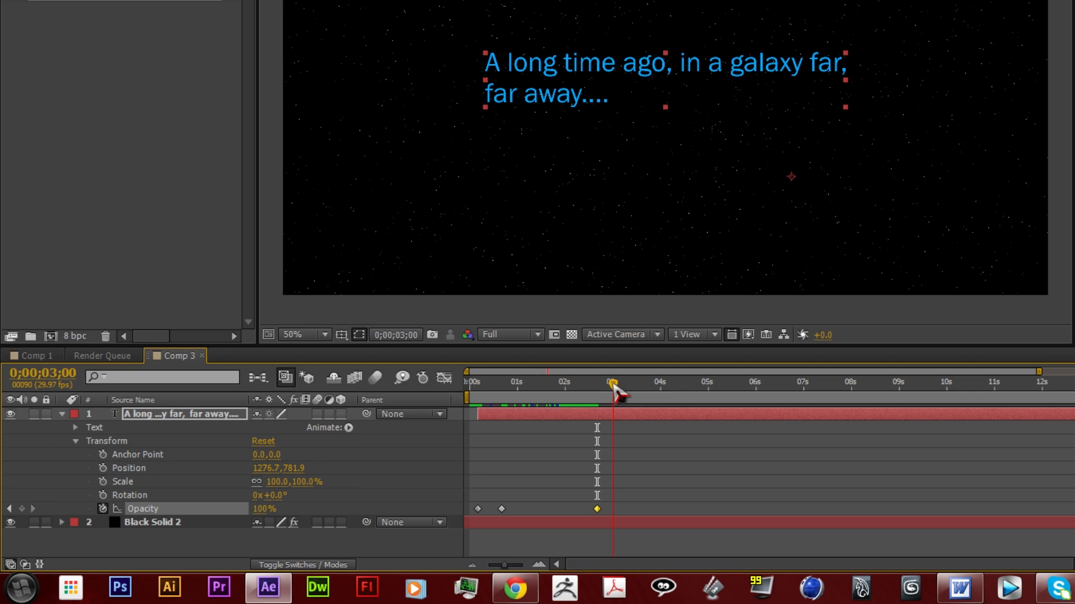
pyautogui.moveTo(613, 385); pyautogui.dragTo(623, 390)
pyautogui.click(22, 509)
pyautogui.click(261, 509)
pyautogui.write('0')
pyautogui.press('Return')
pyautogui.moveTo(555, 390); pyautogui.dragTo(434, 382)
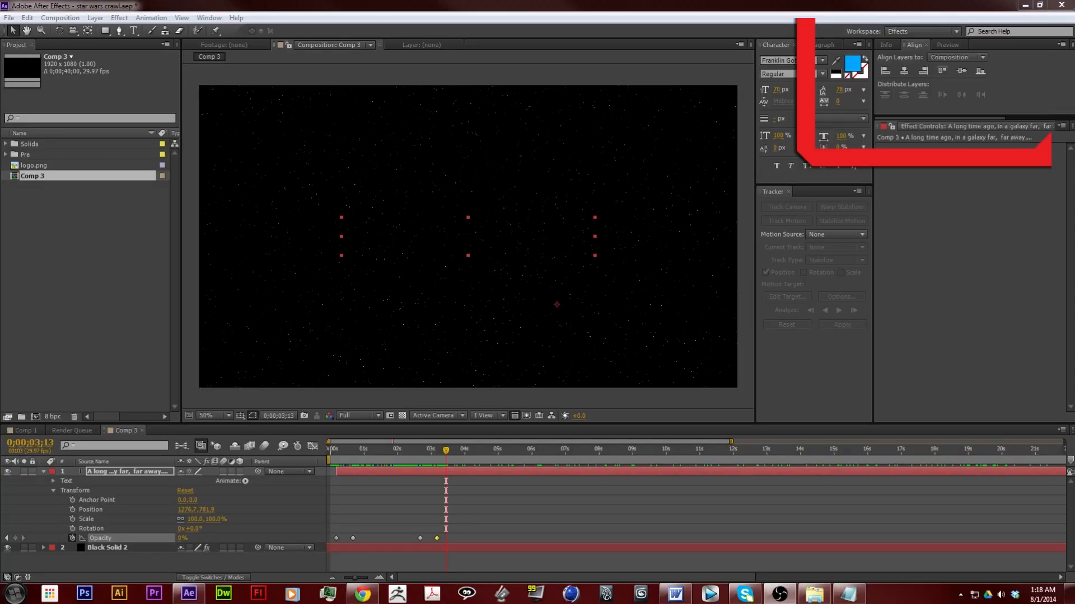
pyautogui.click(576, 409)
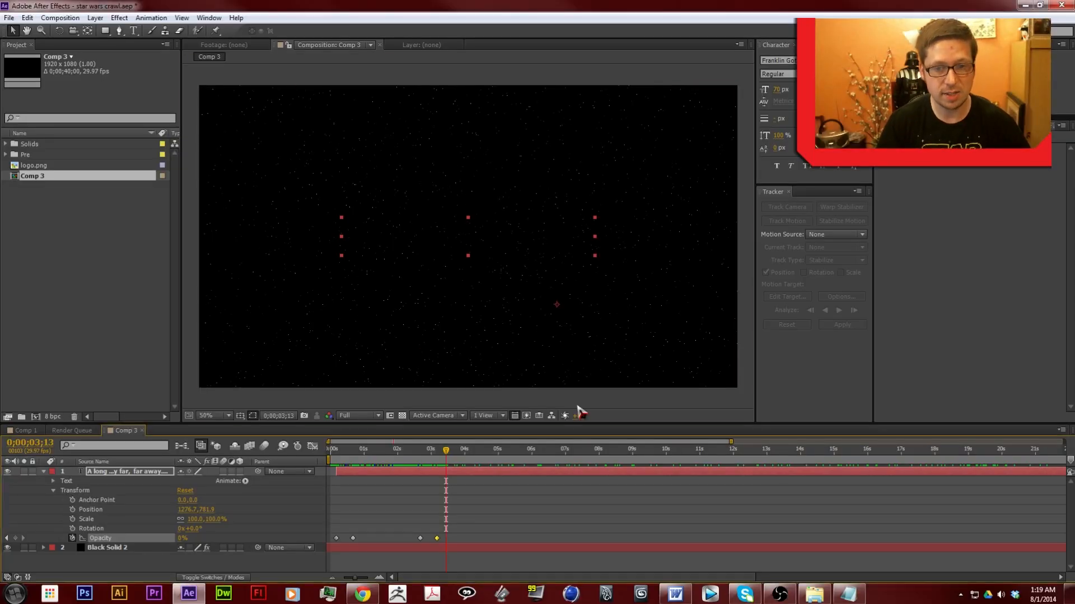
# - Add logo.png to the centre of the composition as the top layer and collapse the intro text layer's properties
pyautogui.click(36, 168)
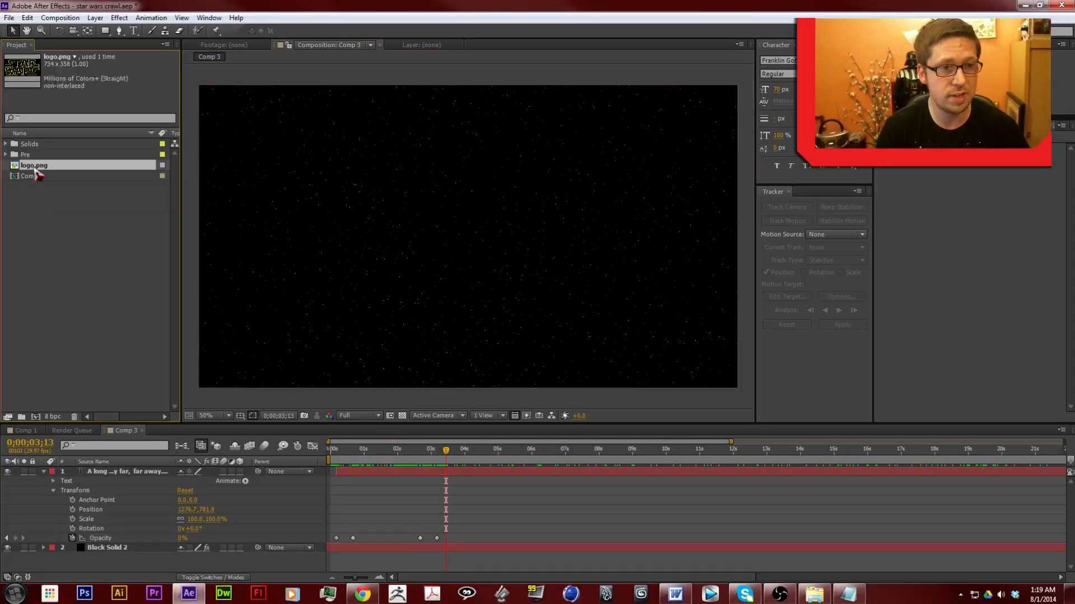
pyautogui.moveTo(17, 168); pyautogui.dragTo(469, 236)
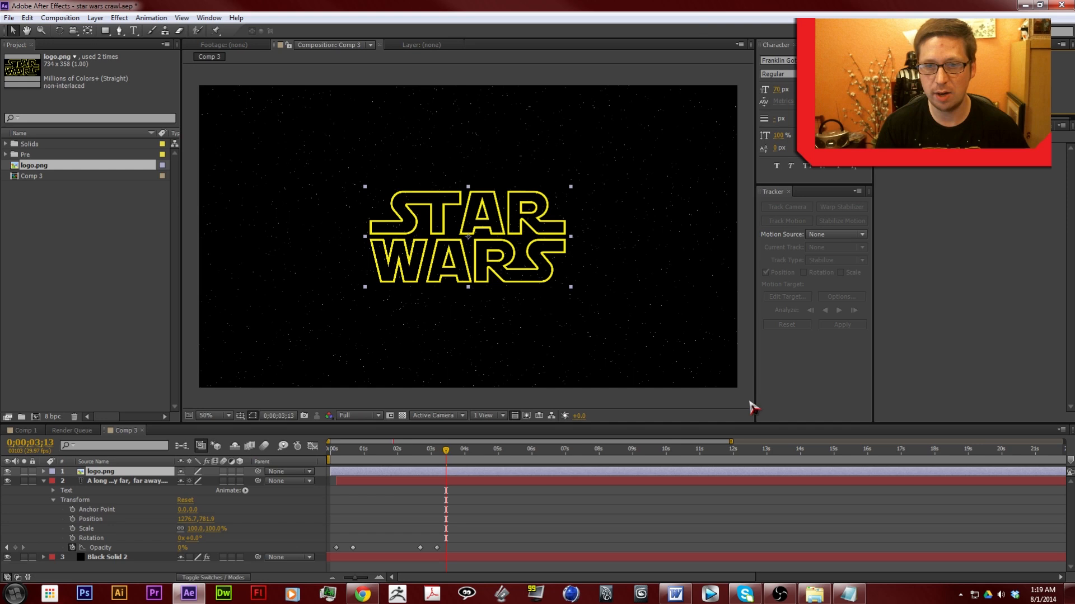
pyautogui.click(731, 401)
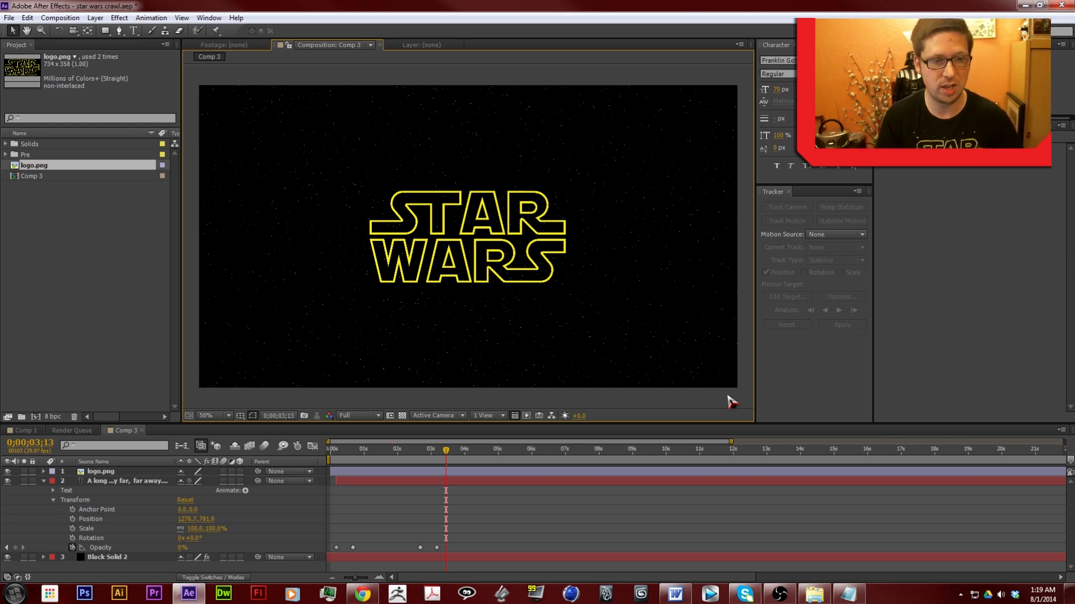
pyautogui.click(48, 486)
pyautogui.click(43, 481)
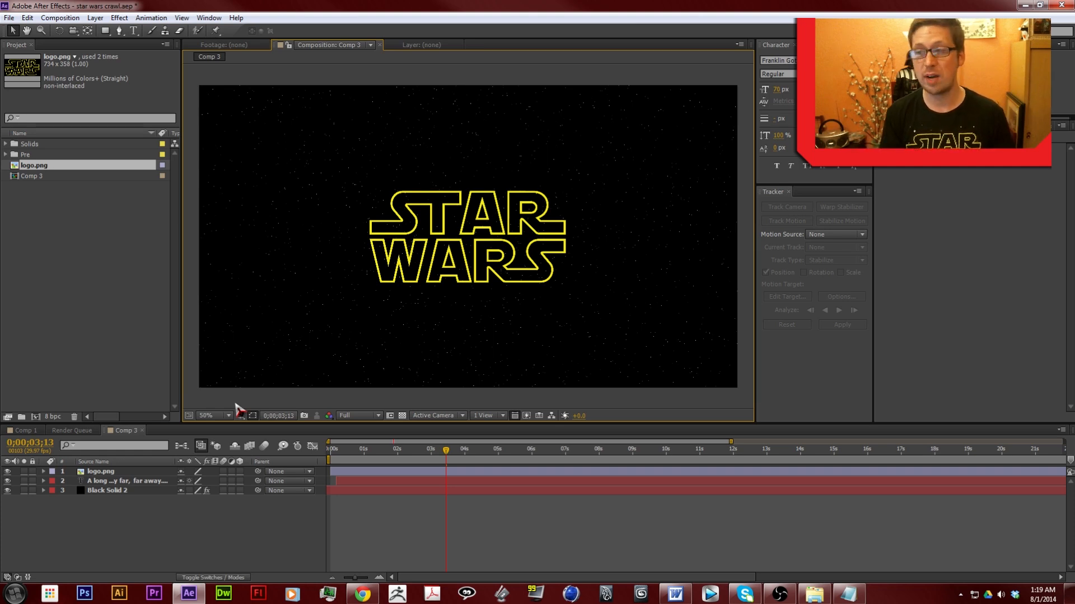
# - Make the logo.png layer 3D and have it start at 0;00;03;05 in the timeline
pyautogui.click(239, 473)
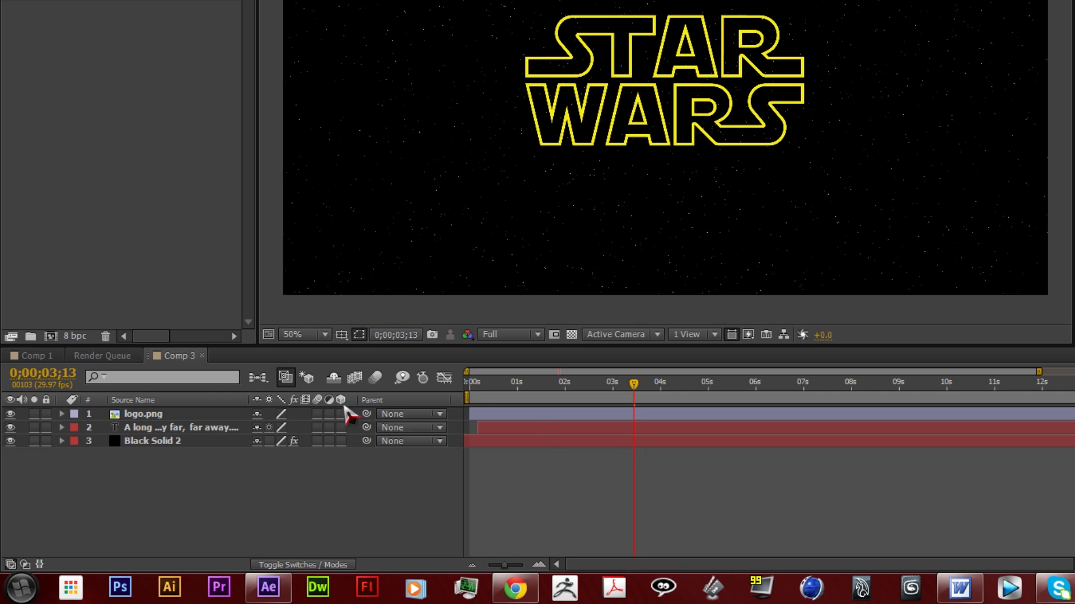
pyautogui.click(341, 415)
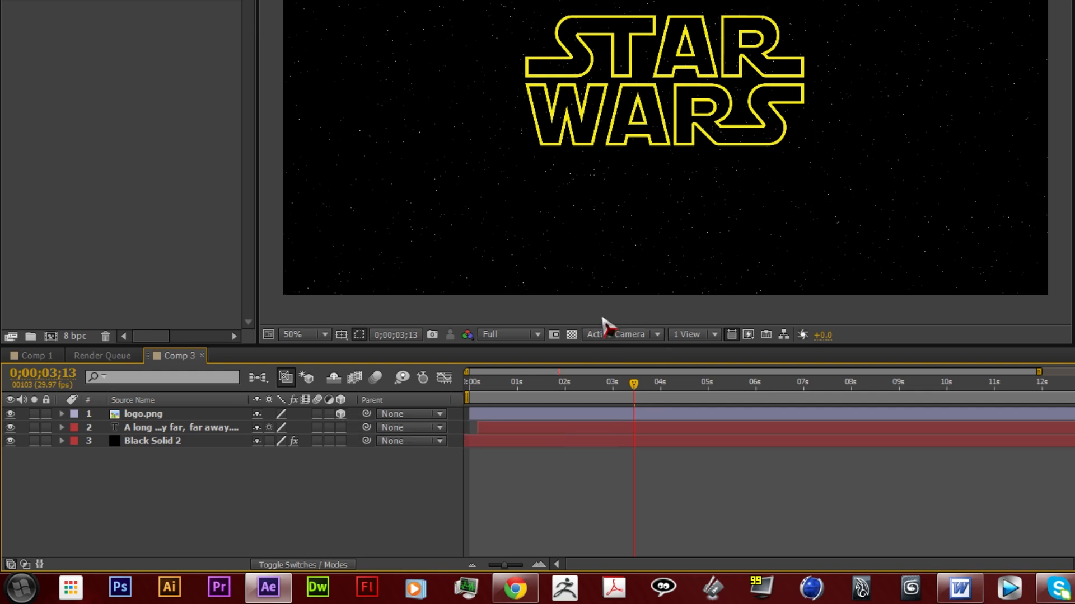
pyautogui.moveTo(572, 396); pyautogui.dragTo(619, 389)
pyautogui.click(510, 414)
pyautogui.moveTo(469, 414); pyautogui.dragTo(621, 415)
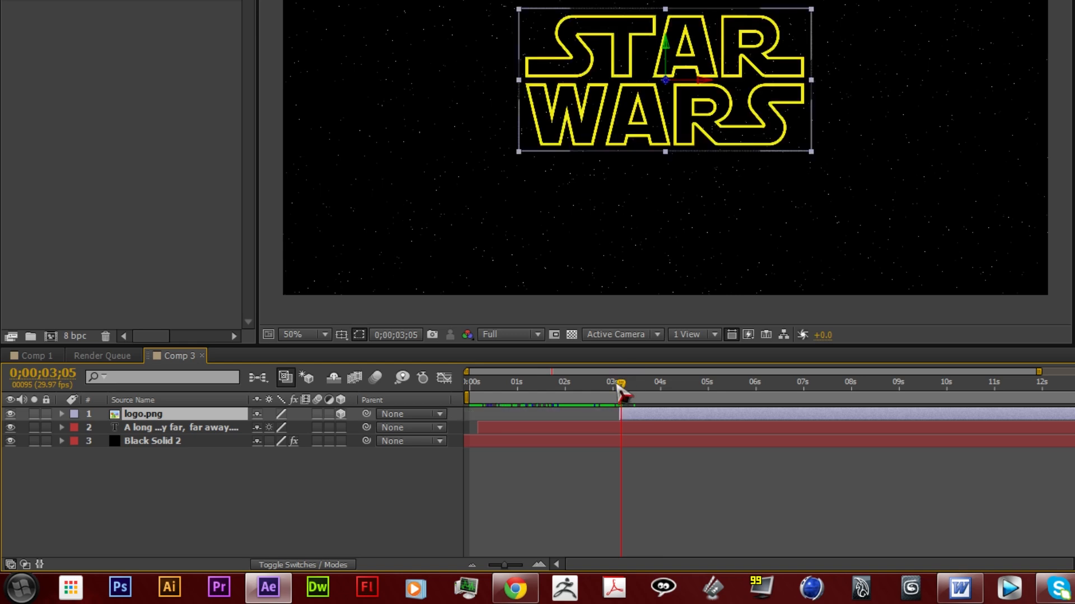
pyautogui.moveTo(506, 569); pyautogui.dragTo(565, 569)
pyautogui.moveTo(950, 414); pyautogui.dragTo(989, 414)
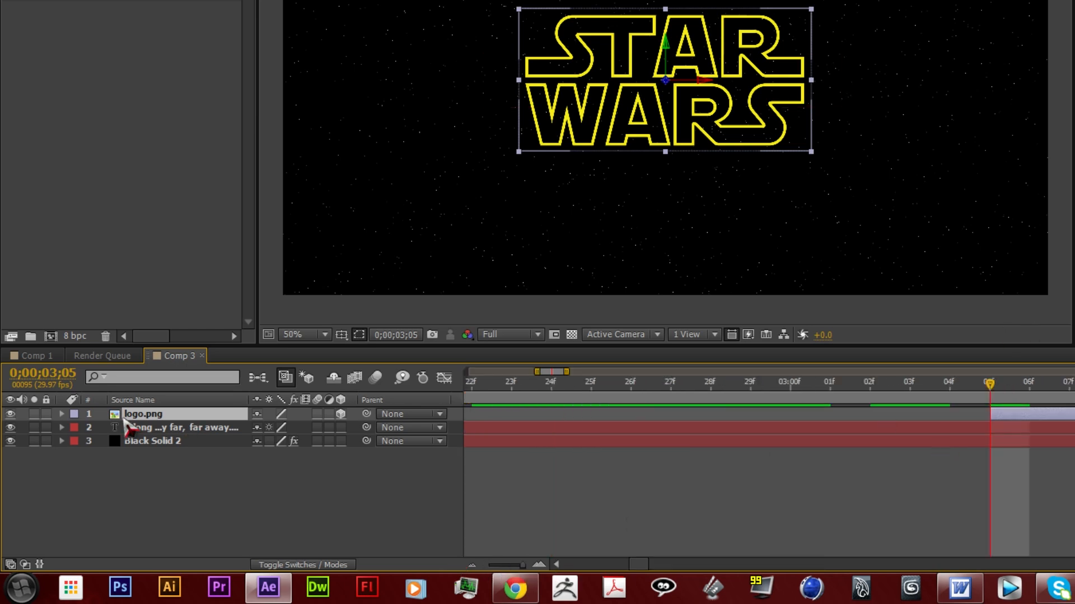
# - Add Position keyframes to the logo layer at 0;00;03;05 and 0;00;07;00
pyautogui.click(62, 414)
pyautogui.click(78, 442)
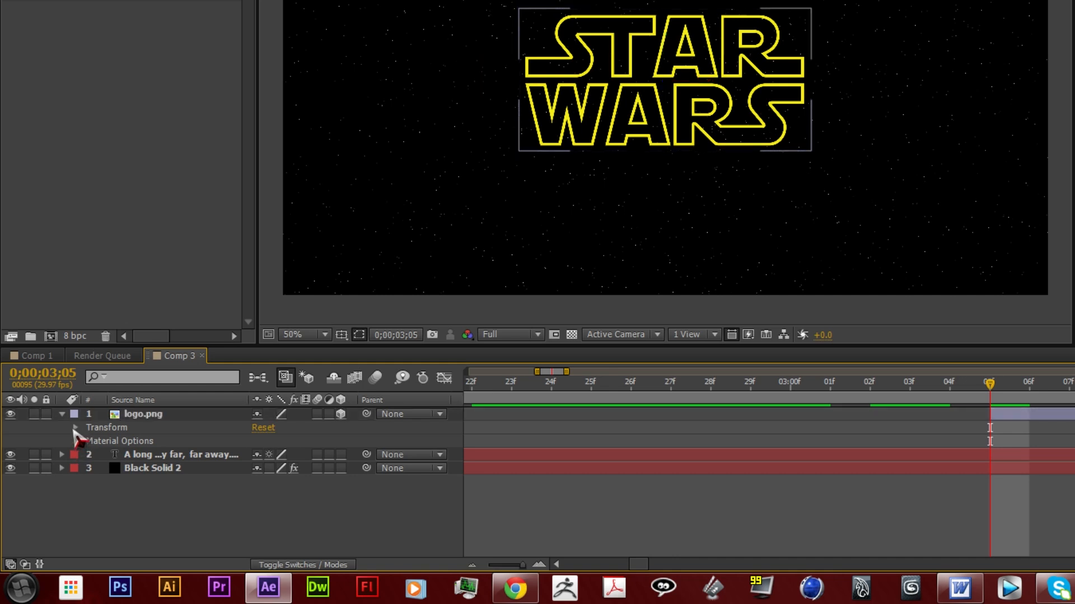
pyautogui.click(75, 428)
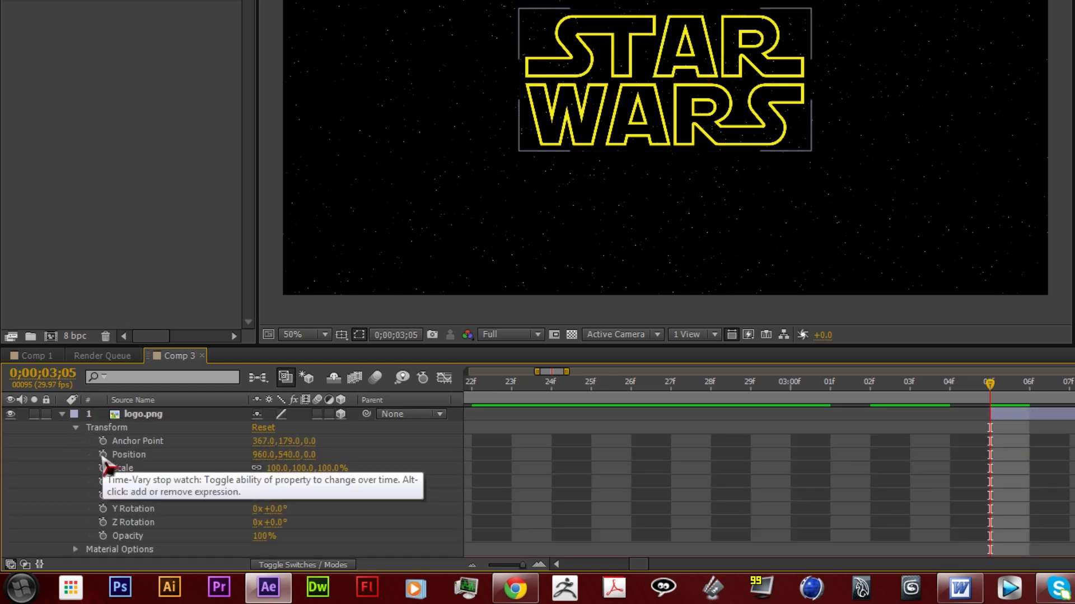
pyautogui.click(102, 454)
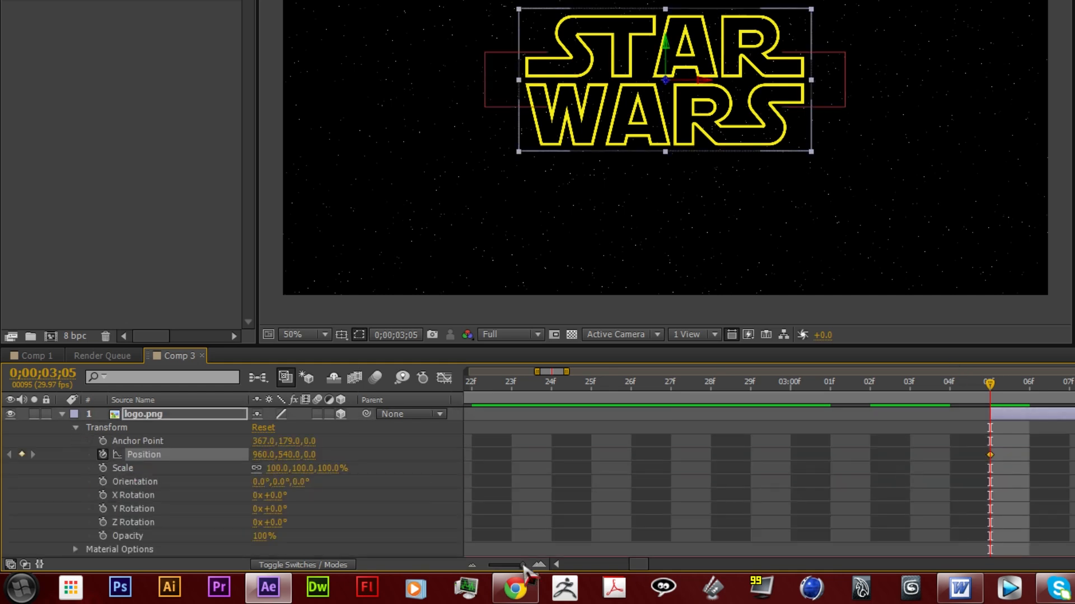
pyautogui.moveTo(522, 565); pyautogui.dragTo(506, 565)
pyautogui.moveTo(645, 384); pyautogui.dragTo(850, 394)
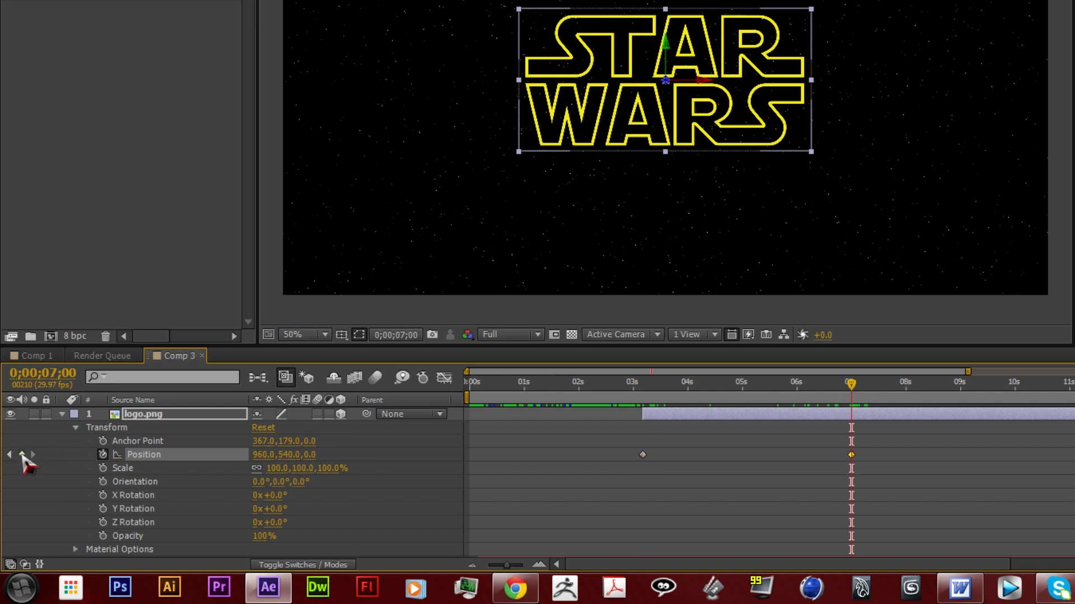
pyautogui.click(21, 454)
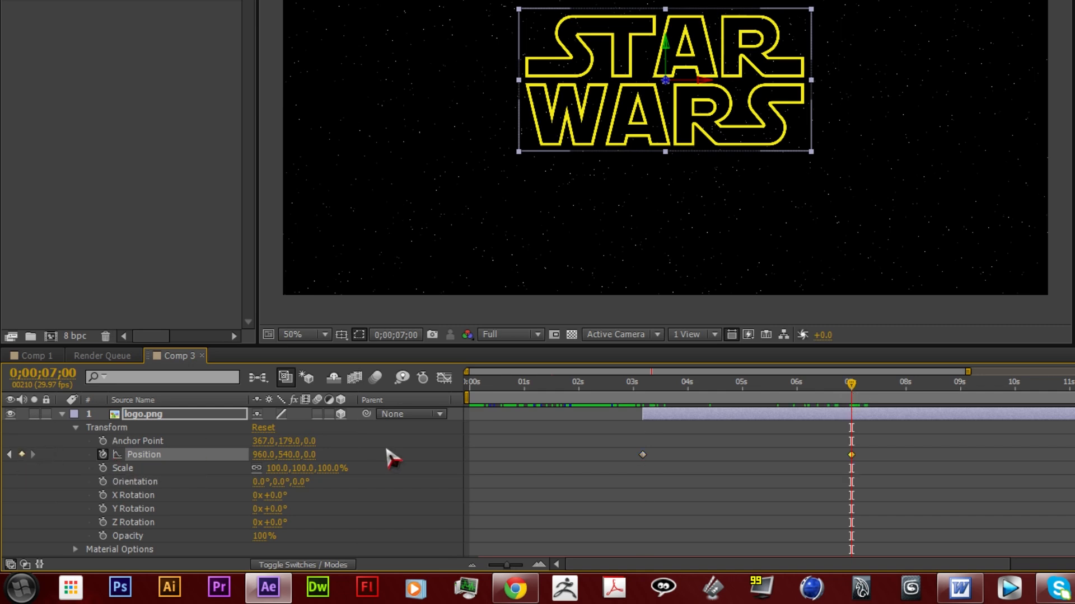
# - Push the logo far into the distance at 0;00;07;00 by raising its Z position to about 21152
pyautogui.click(310, 456)
pyautogui.write('900')
pyautogui.press('Return')
pyautogui.moveTo(310, 455); pyautogui.dragTo(336, 538)
pyautogui.moveTo(314, 455); pyautogui.dragTo(832, 462)
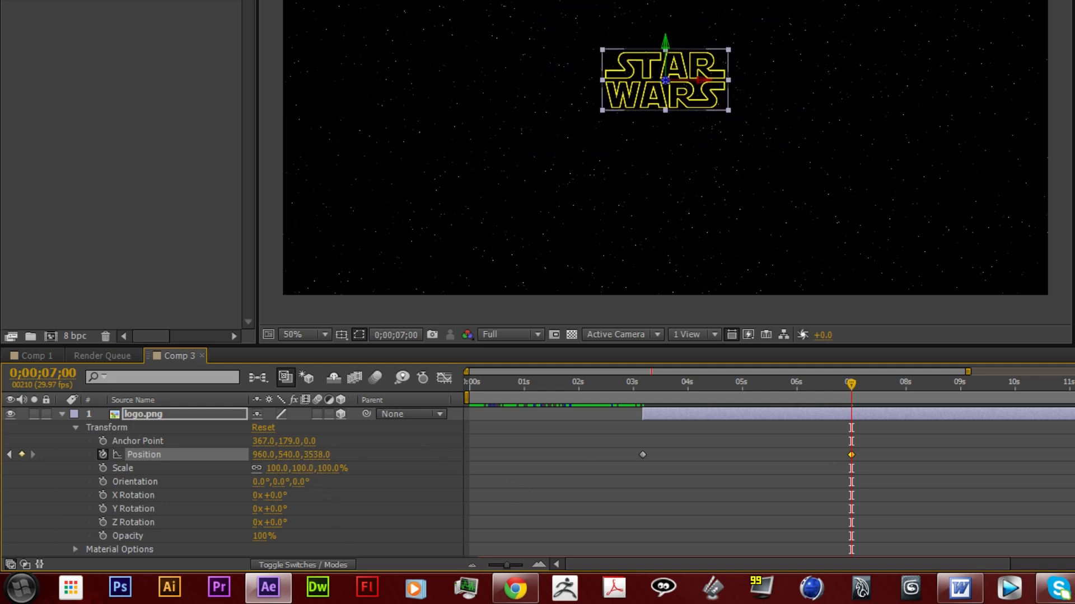
pyautogui.moveTo(316, 455); pyautogui.dragTo(976, 422)
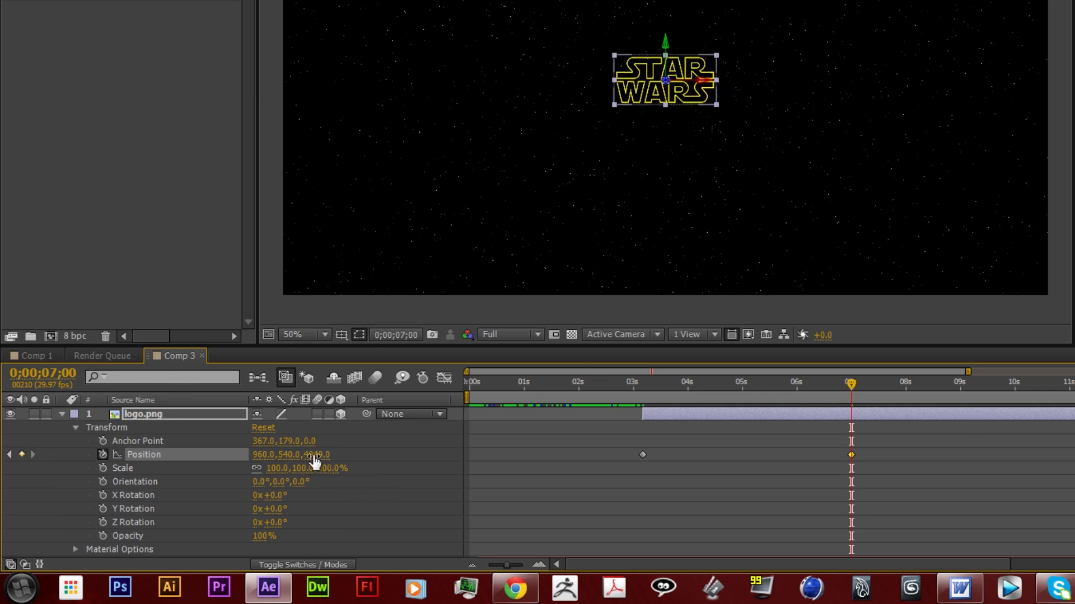
pyautogui.moveTo(311, 454); pyautogui.dragTo(830, 376)
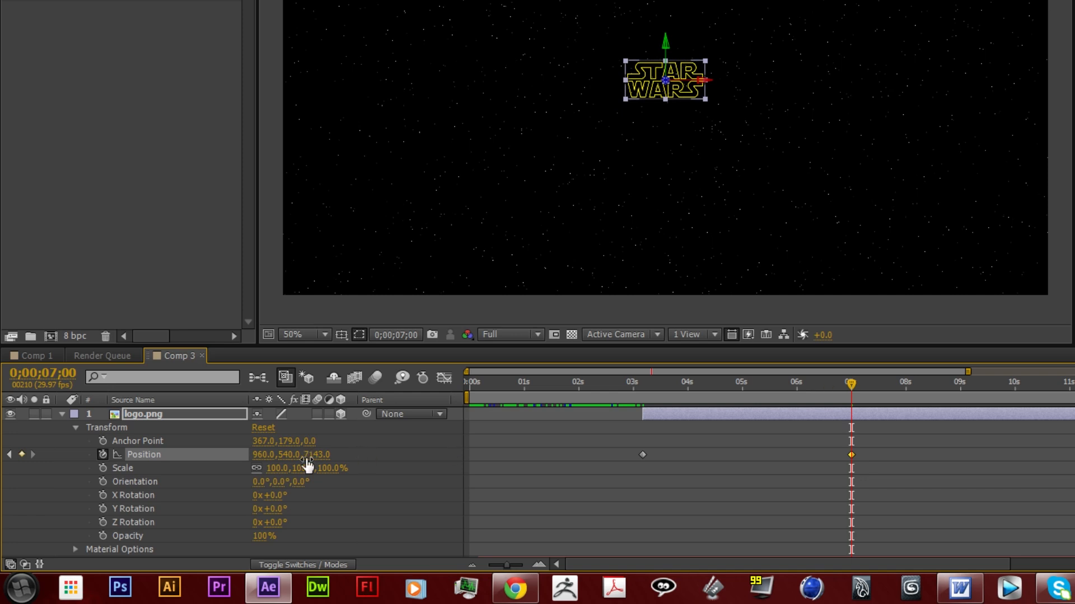
pyautogui.moveTo(307, 456); pyautogui.dragTo(604, 424)
pyautogui.moveTo(308, 468); pyautogui.dragTo(1063, 442)
pyautogui.moveTo(313, 455); pyautogui.dragTo(811, 448)
pyautogui.moveTo(312, 455); pyautogui.dragTo(520, 408)
pyautogui.moveTo(312, 455); pyautogui.dragTo(811, 450)
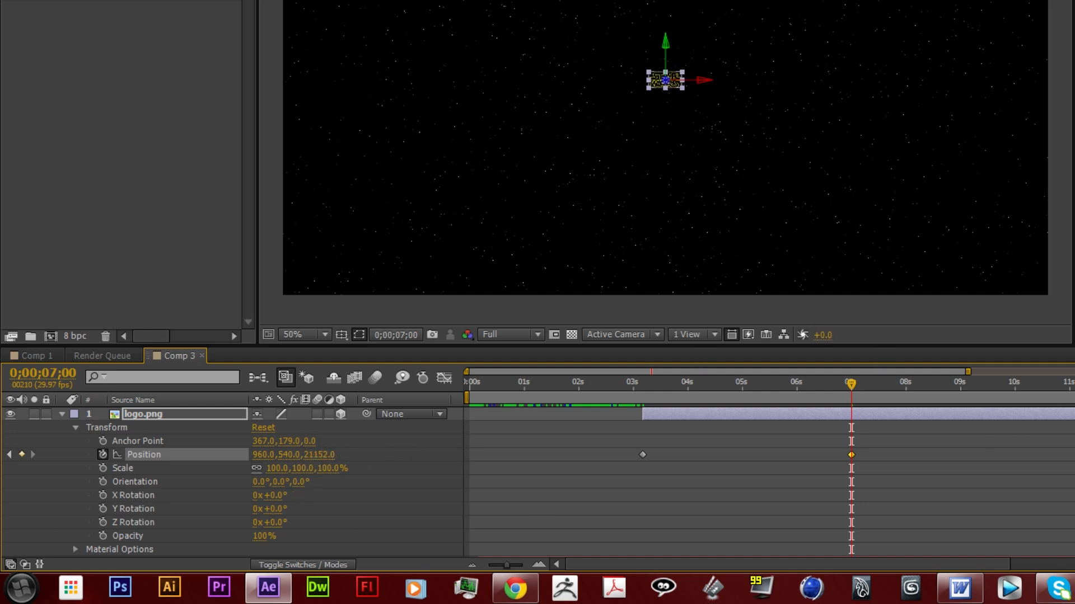
# - Bring the logo past the camera at the 0;00;03;05 keyframe with a Z position of about -2659, and scrub through the motion
pyautogui.moveTo(641, 395); pyautogui.dragTo(642, 399)
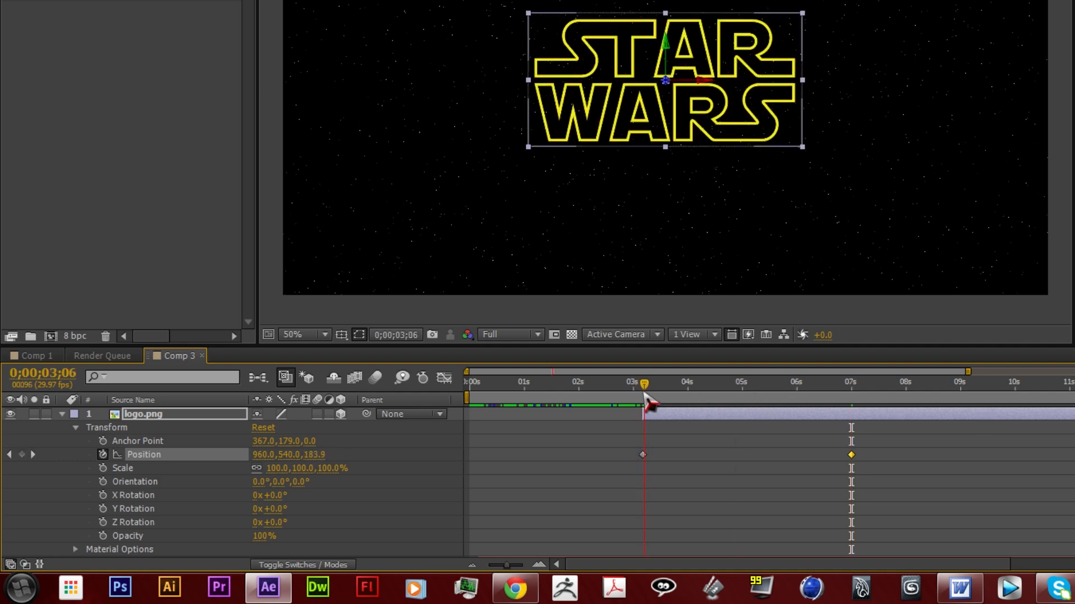
pyautogui.click(643, 454)
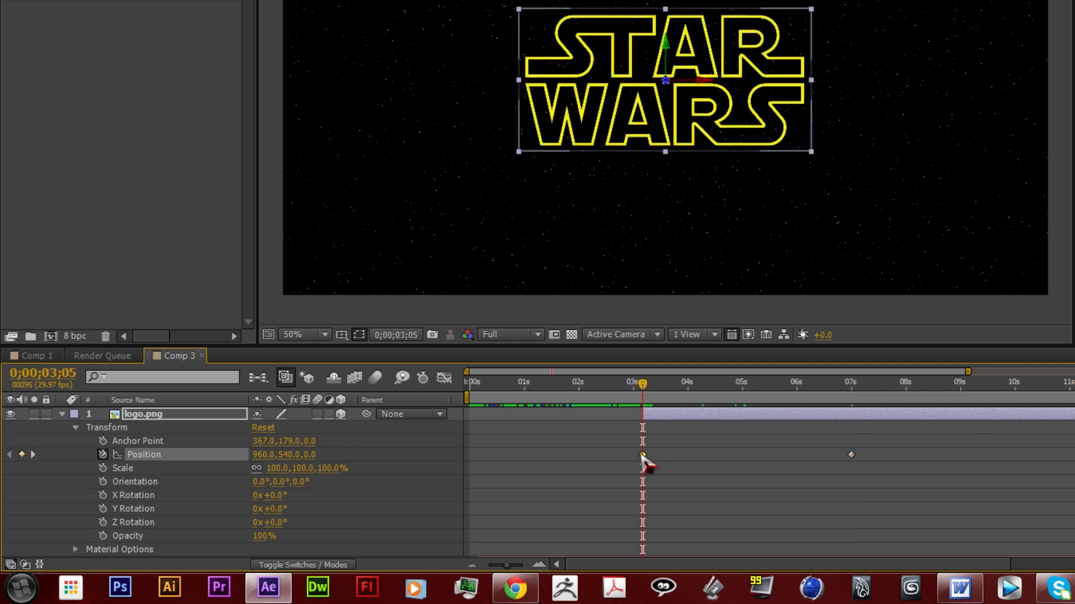
pyautogui.moveTo(308, 456); pyautogui.dragTo(255, 451)
pyautogui.moveTo(257, 451); pyautogui.dragTo(84, 361)
pyautogui.moveTo(319, 455); pyautogui.dragTo(413, 465)
pyautogui.moveTo(322, 462); pyautogui.dragTo(468, 427)
pyautogui.moveTo(318, 454); pyautogui.dragTo(202, 376)
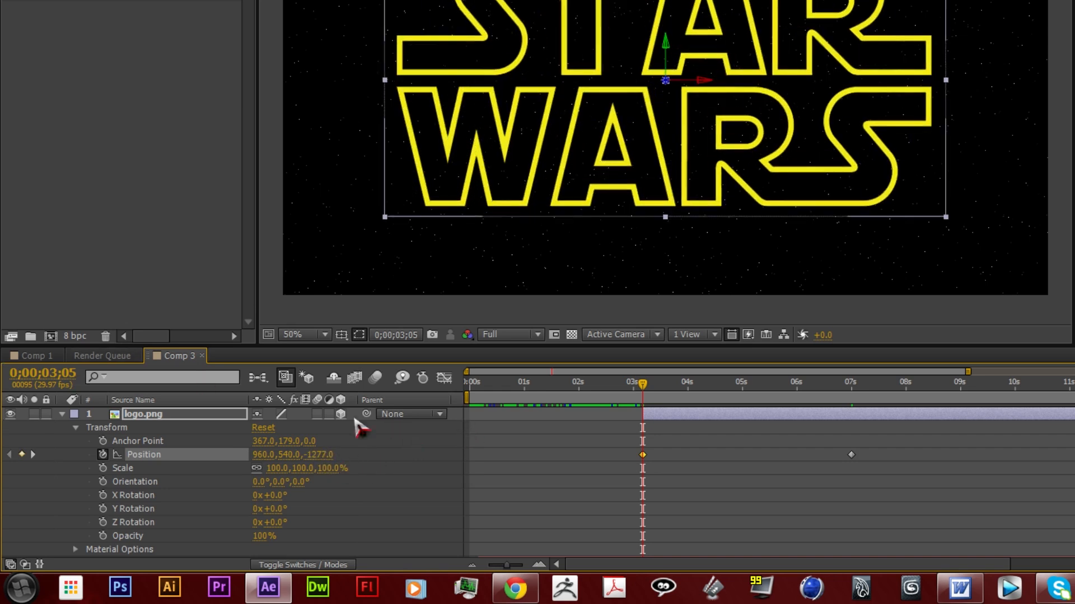
pyautogui.moveTo(324, 456); pyautogui.dragTo(261, 460)
pyautogui.moveTo(326, 455); pyautogui.dragTo(259, 384)
pyautogui.moveTo(322, 456); pyautogui.dragTo(114, 459)
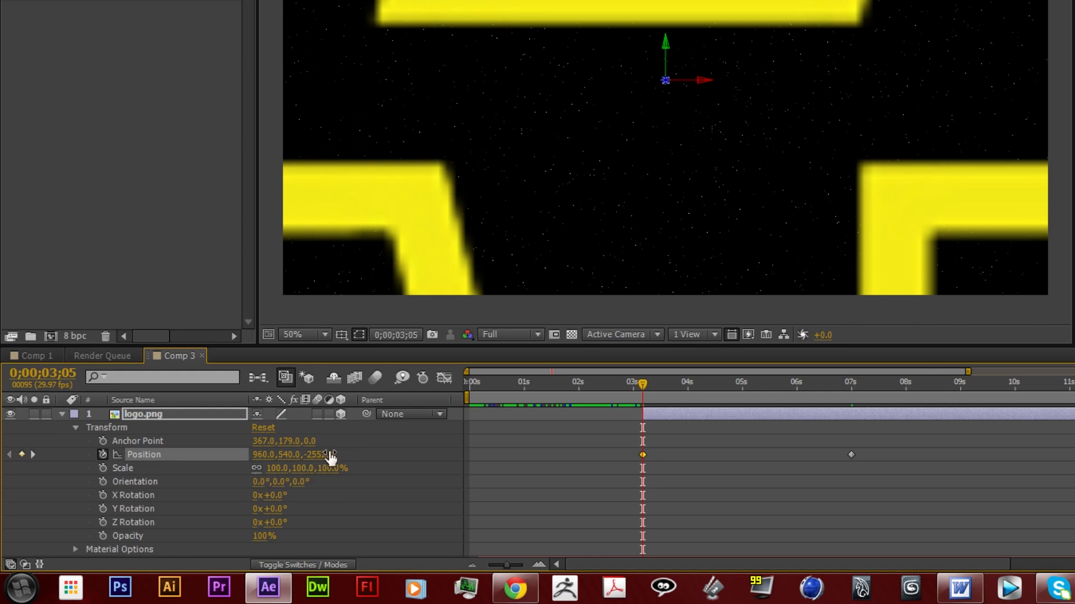
pyautogui.moveTo(327, 452); pyautogui.dragTo(269, 454)
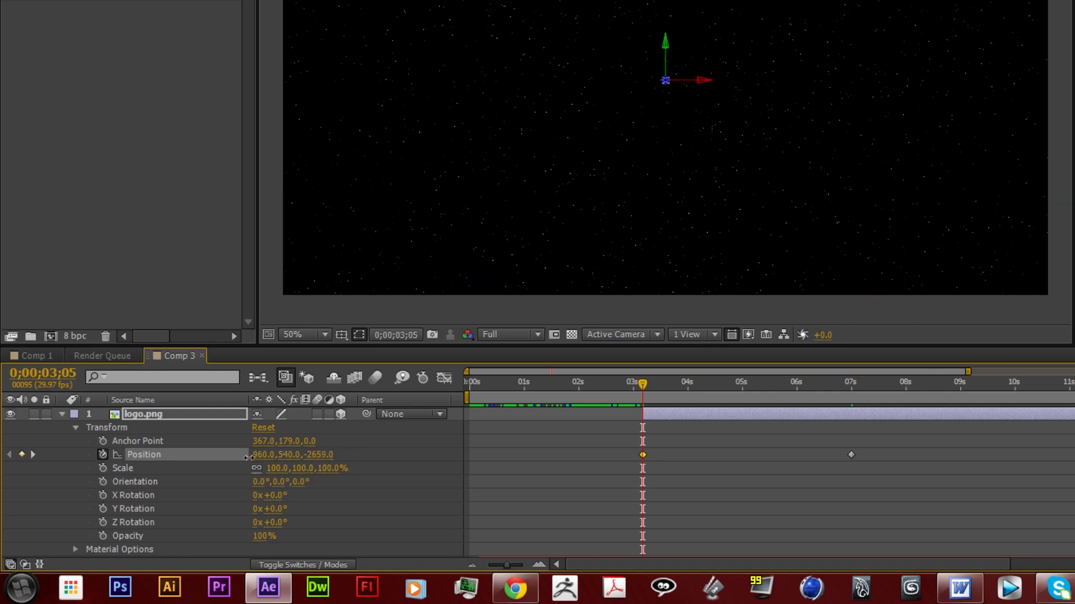
pyautogui.click(430, 314)
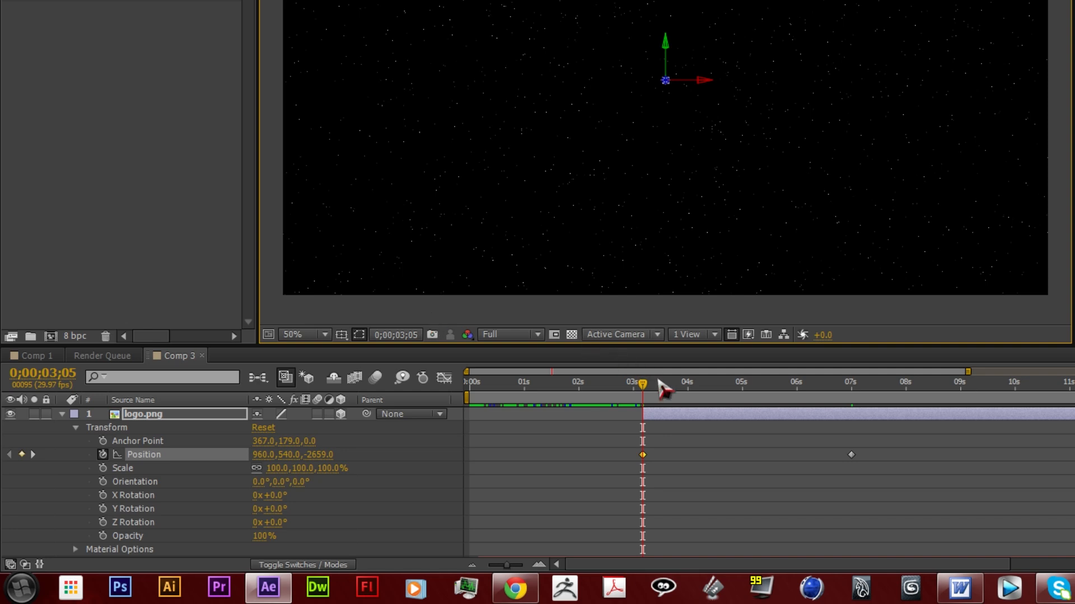
pyautogui.moveTo(643, 385); pyautogui.dragTo(640, 384)
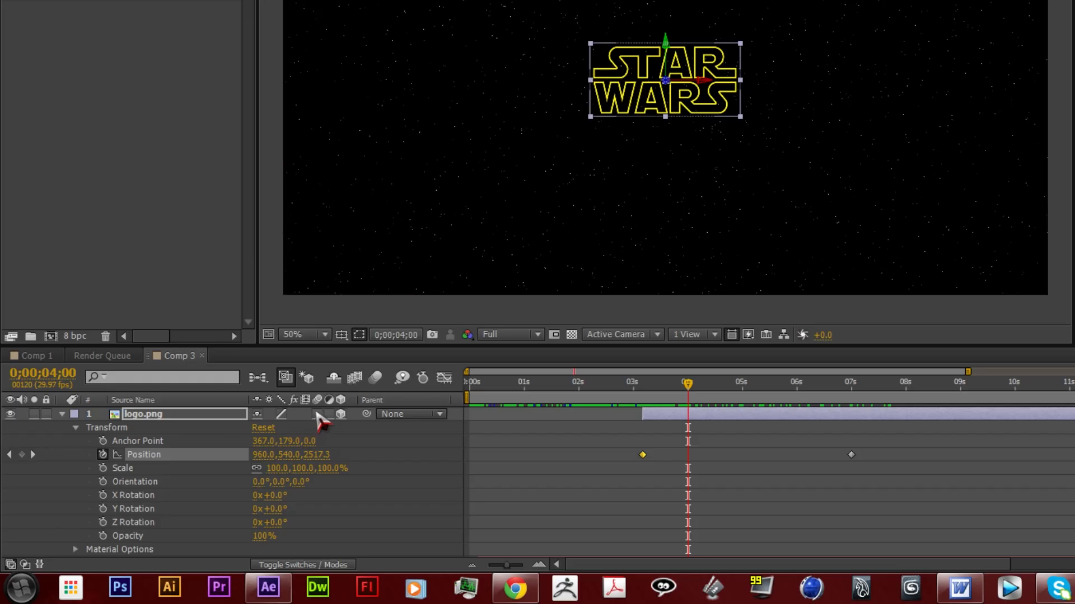
# - Enable motion blur for the logo.png layer and the composition, and scrub back to the logo's start at 0;00;03;05
pyautogui.click(318, 414)
pyautogui.click(376, 379)
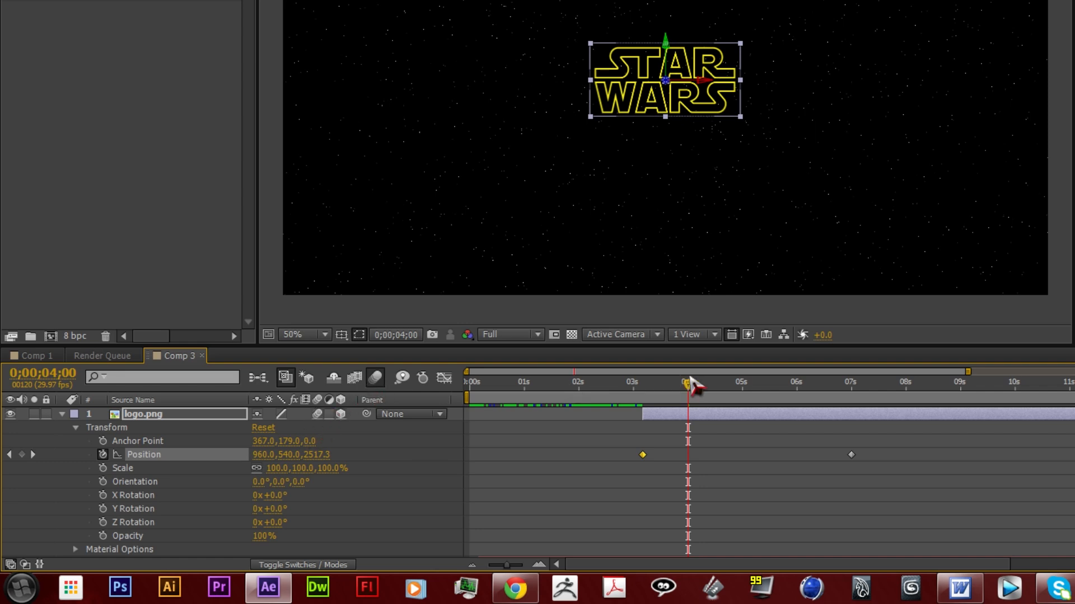
pyautogui.moveTo(688, 385); pyautogui.dragTo(651, 399)
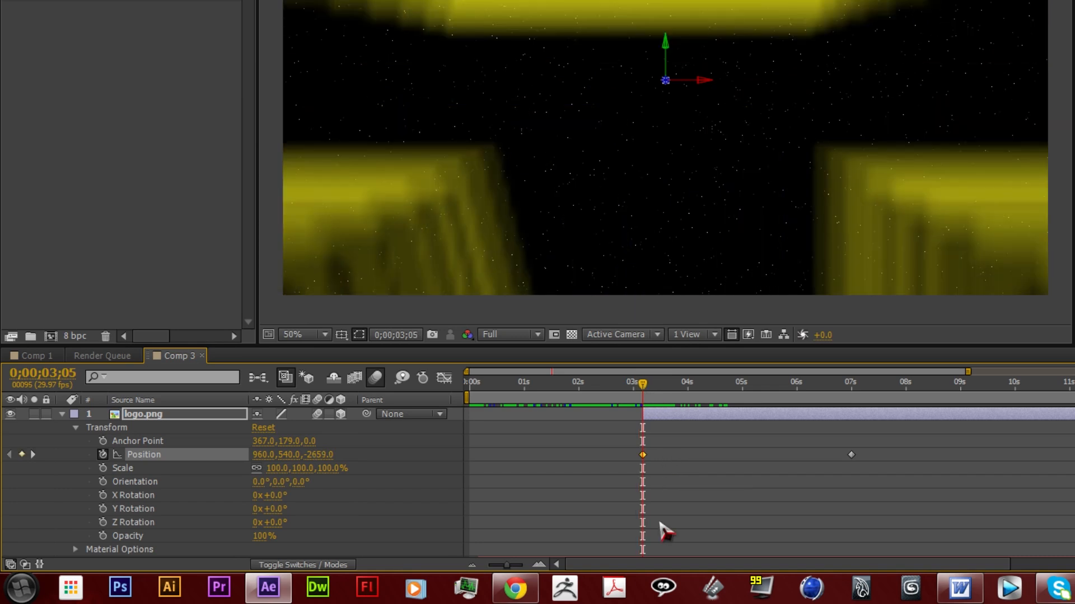
# - Ease both of the logo's Position keyframes and raise the speed curve at 0;00;03;05 to just above 5000 px/sec
pyautogui.click(850, 457)
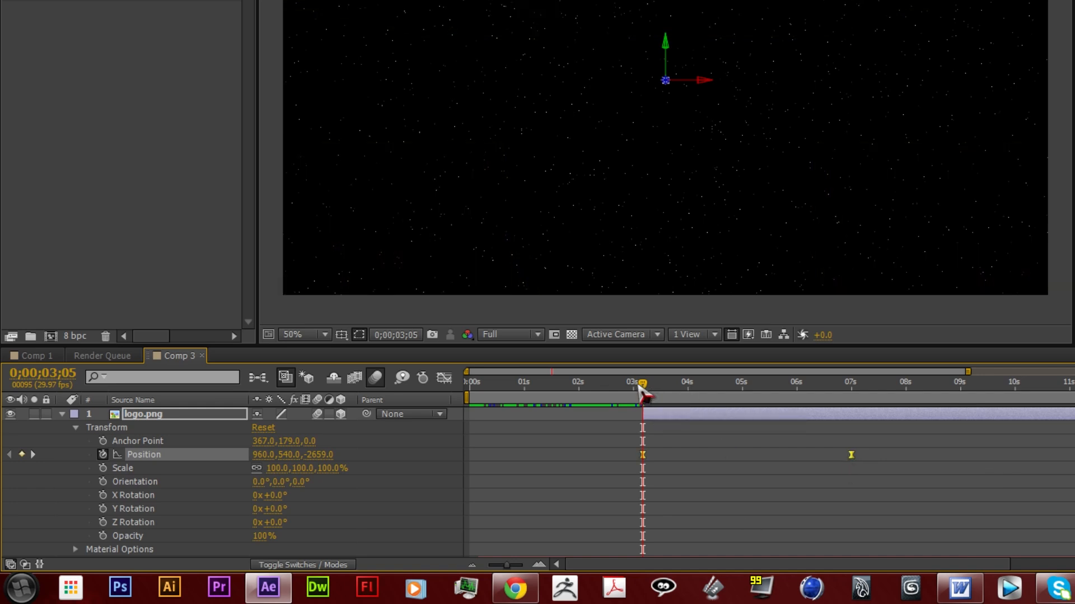
pyautogui.moveTo(663, 386); pyautogui.dragTo(736, 408)
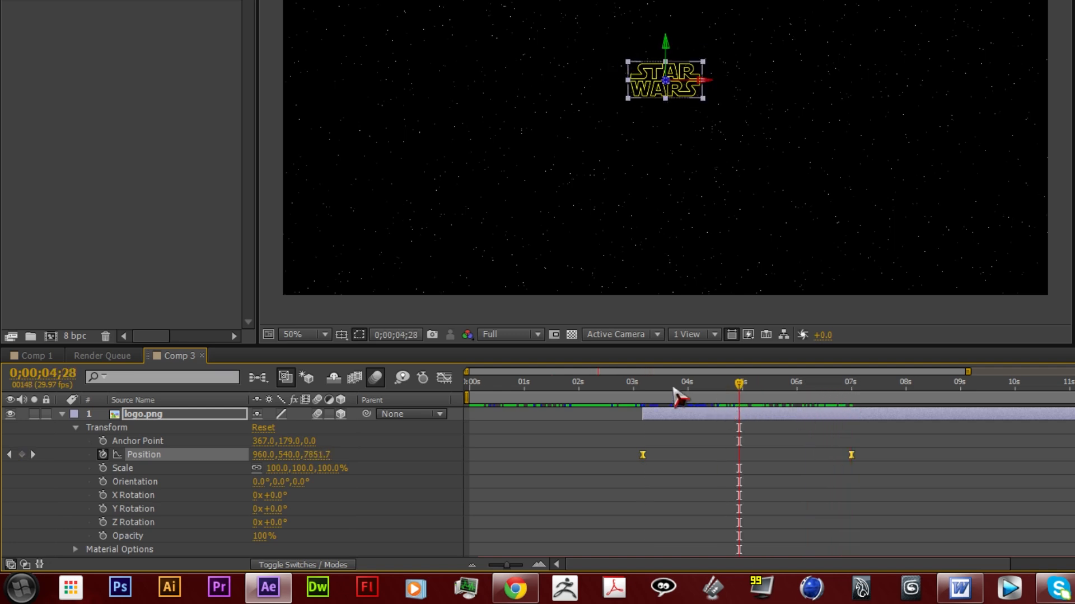
pyautogui.click(440, 384)
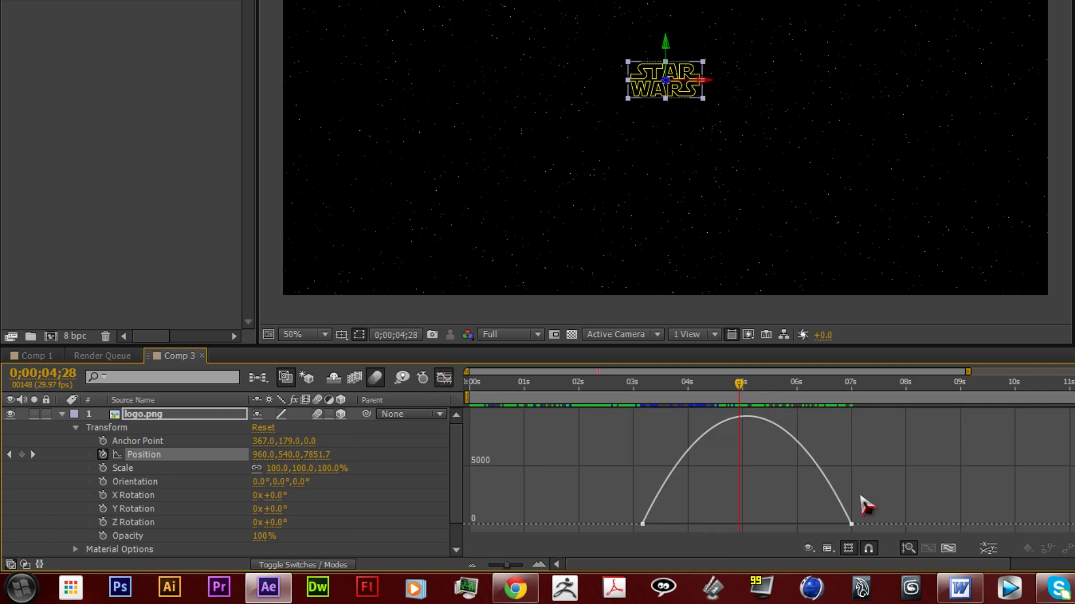
pyautogui.click(643, 525)
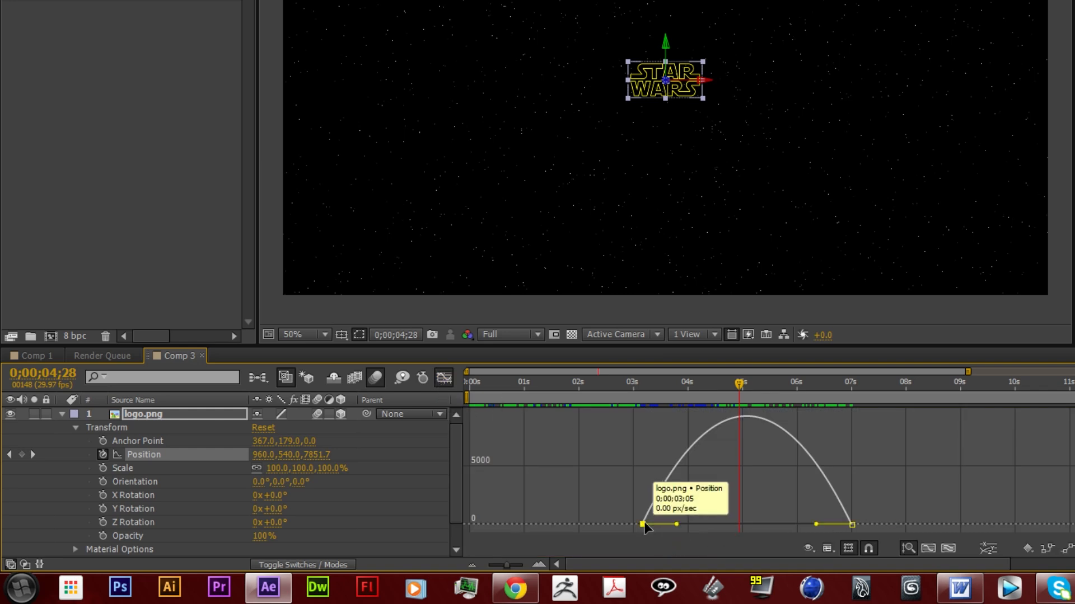
pyautogui.moveTo(675, 523); pyautogui.dragTo(676, 461)
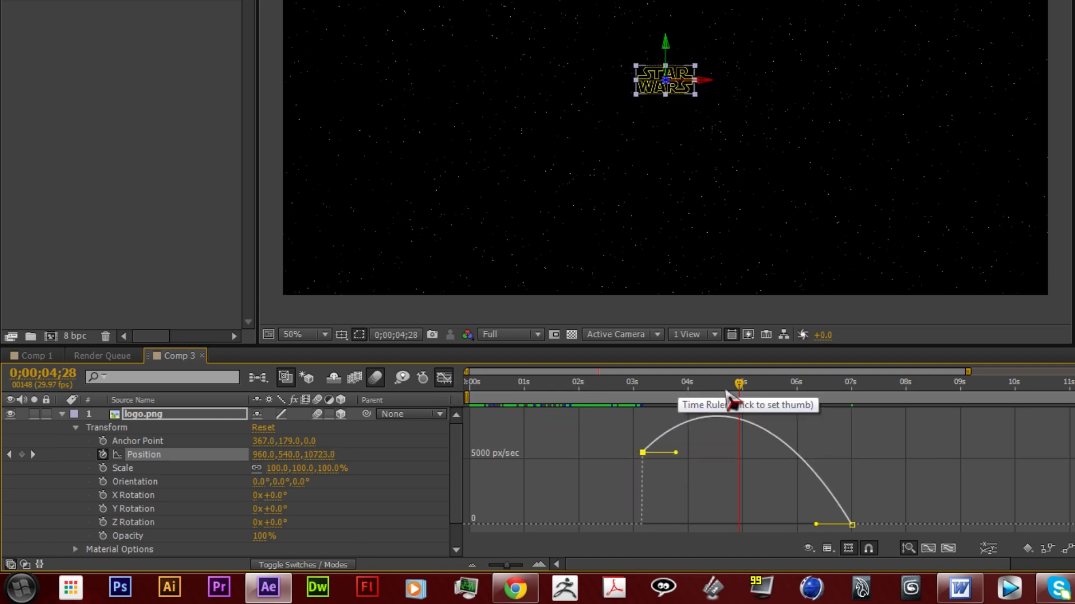
pyautogui.moveTo(686, 386); pyautogui.dragTo(857, 450)
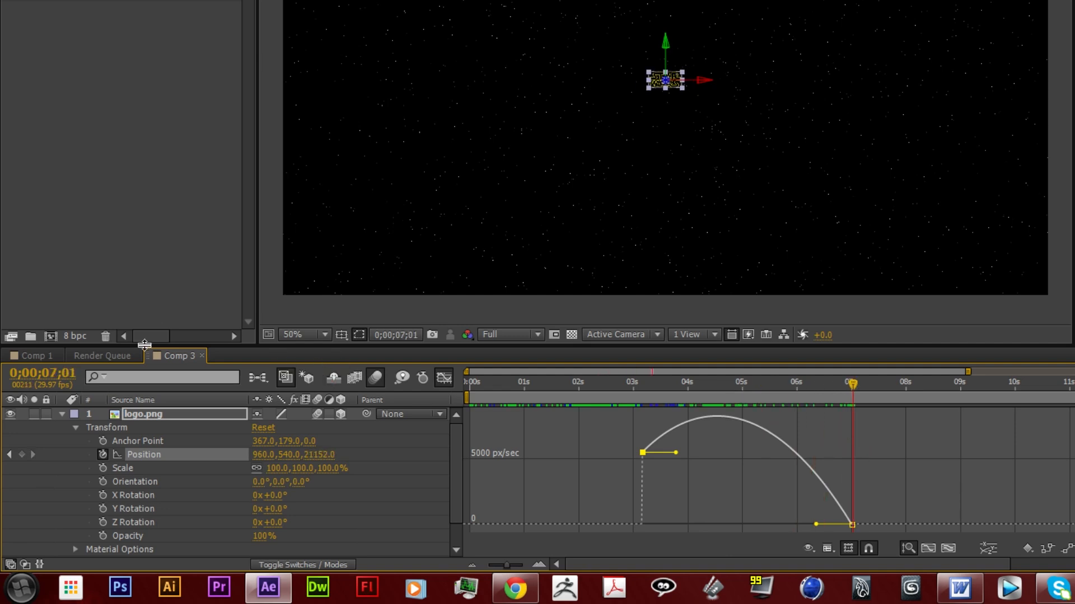
pyautogui.click(443, 379)
# - Fade out the logo with Opacity keyframes of 100% at 0;00;06;15 and 0% at 0;00;07;00
pyautogui.moveTo(852, 384); pyautogui.dragTo(838, 384)
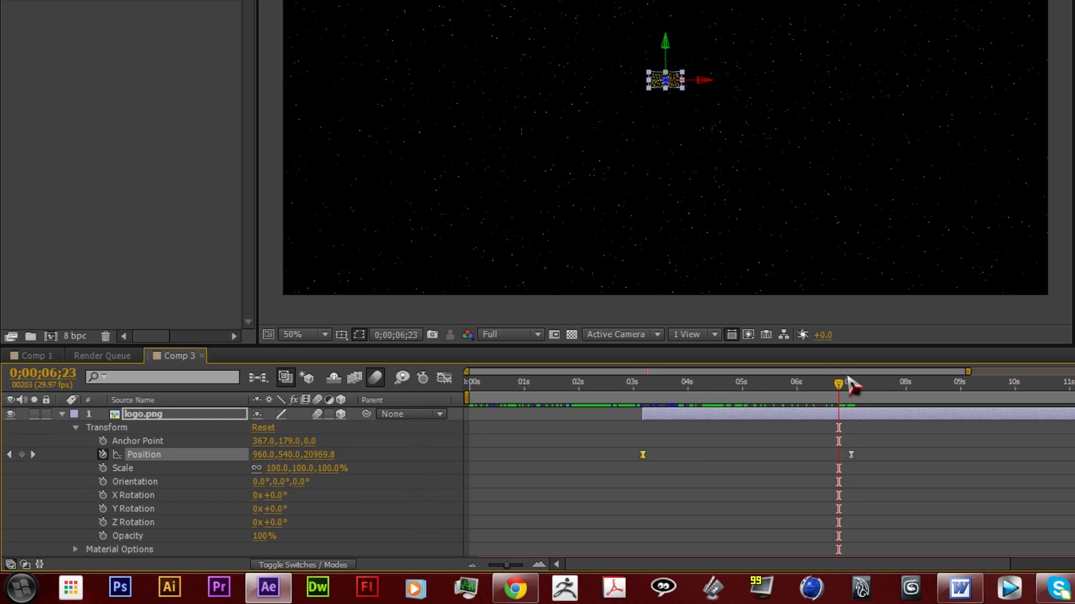
pyautogui.moveTo(842, 393)
pyautogui.mouseDown()
pyautogui.moveTo(810, 386)
pyautogui.moveTo(827, 389)
pyautogui.mouseUp()
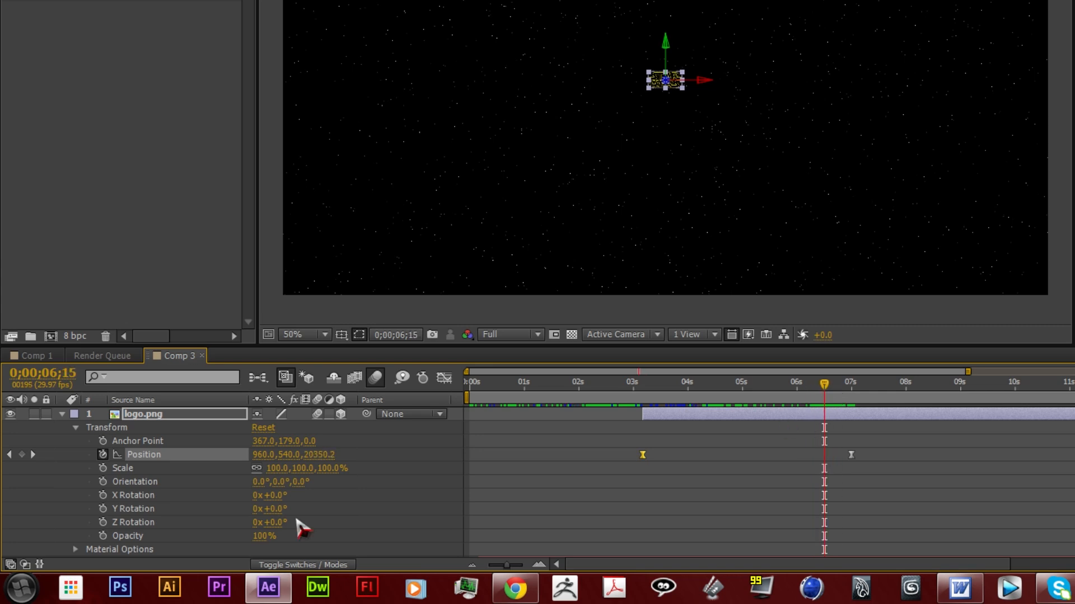
pyautogui.click(102, 536)
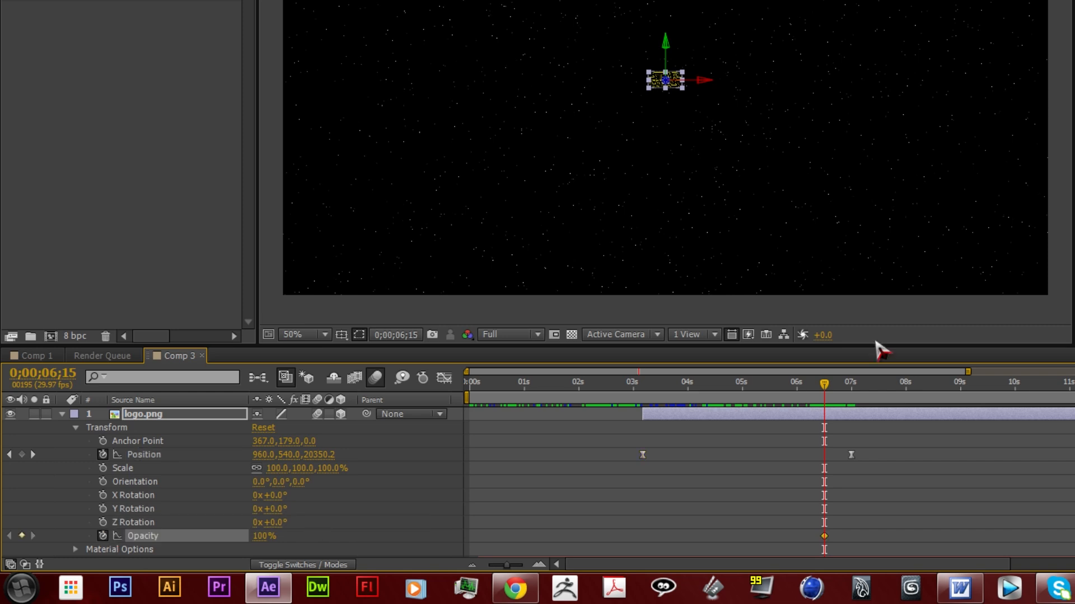
pyautogui.moveTo(825, 386); pyautogui.dragTo(855, 390)
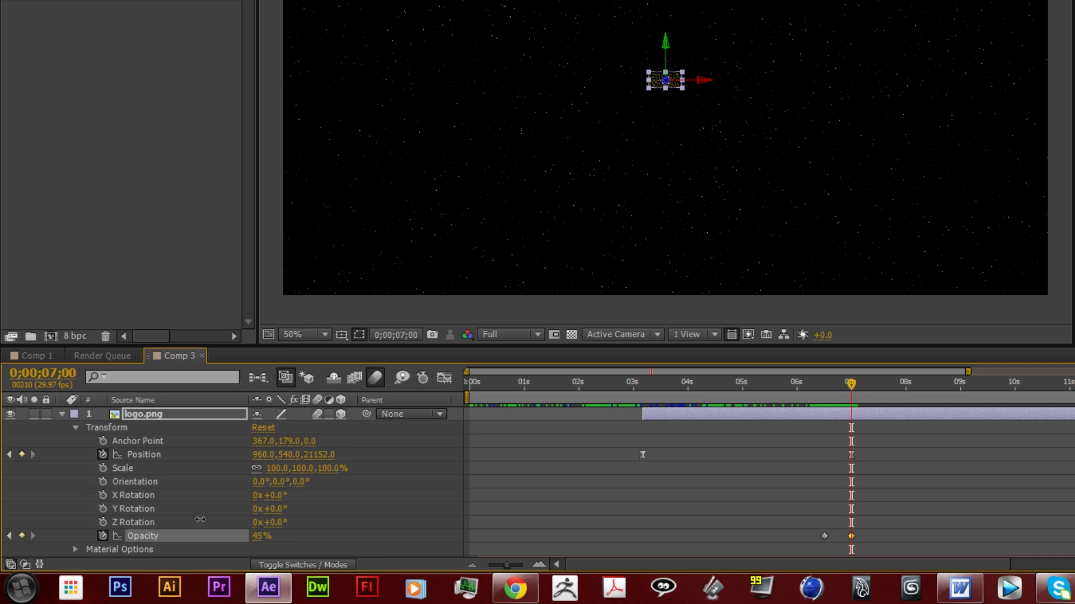
# - Check the fade and shift both of the logo's Opacity keyframes earlier, with the last one at about 0;00;06;23
pyautogui.click(773, 388)
pyautogui.moveTo(773, 388); pyautogui.dragTo(844, 386)
pyautogui.click(871, 326)
pyautogui.click(851, 536)
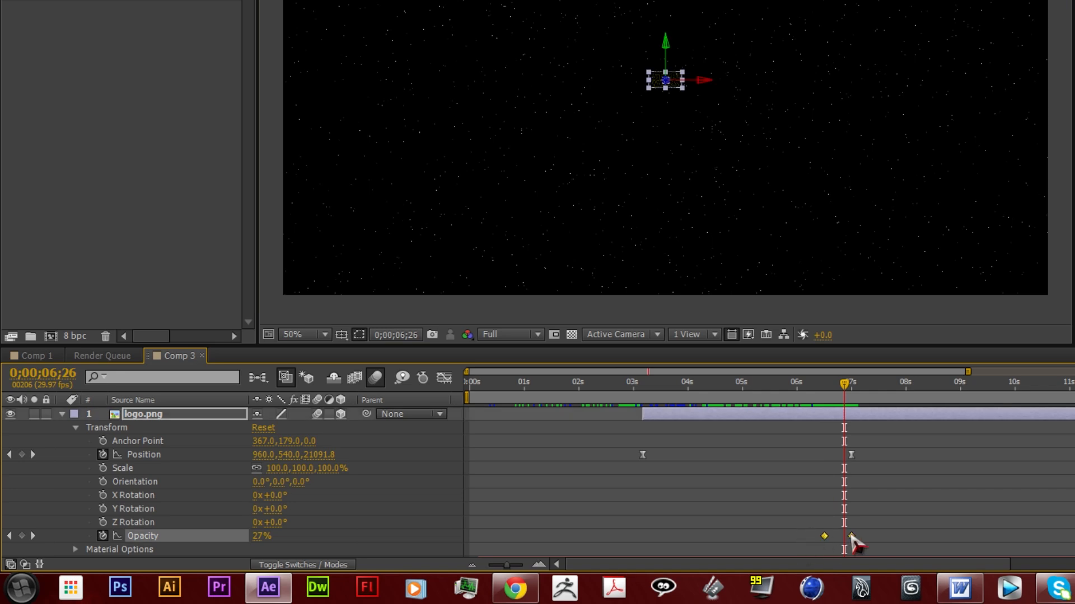
pyautogui.moveTo(806, 388); pyautogui.dragTo(847, 394)
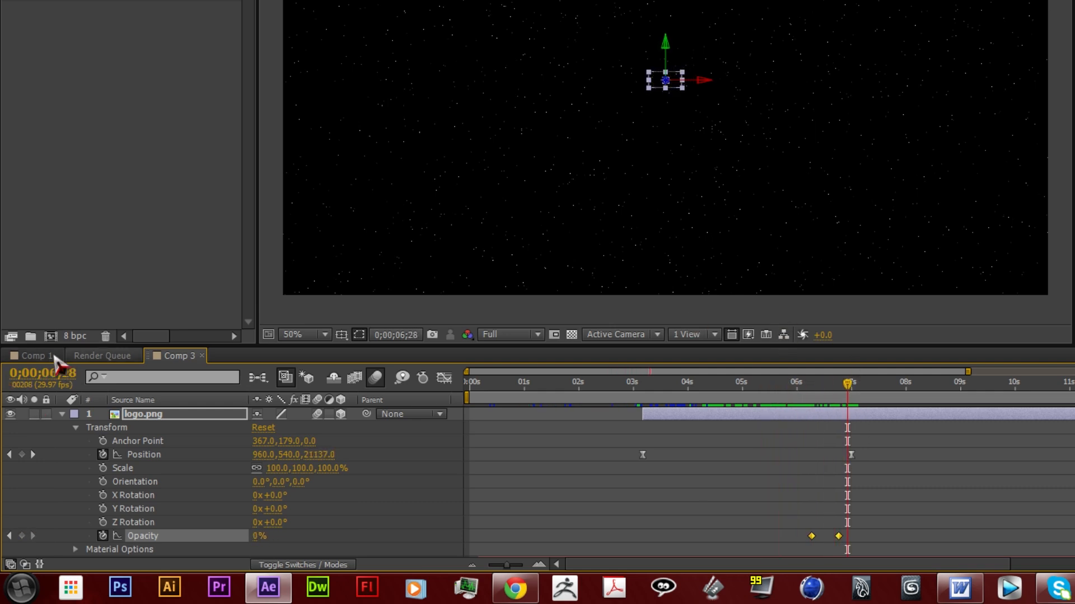
# - Collapse the logo layer's properties and scrub through the whole intro and logo animation
pyautogui.click(68, 418)
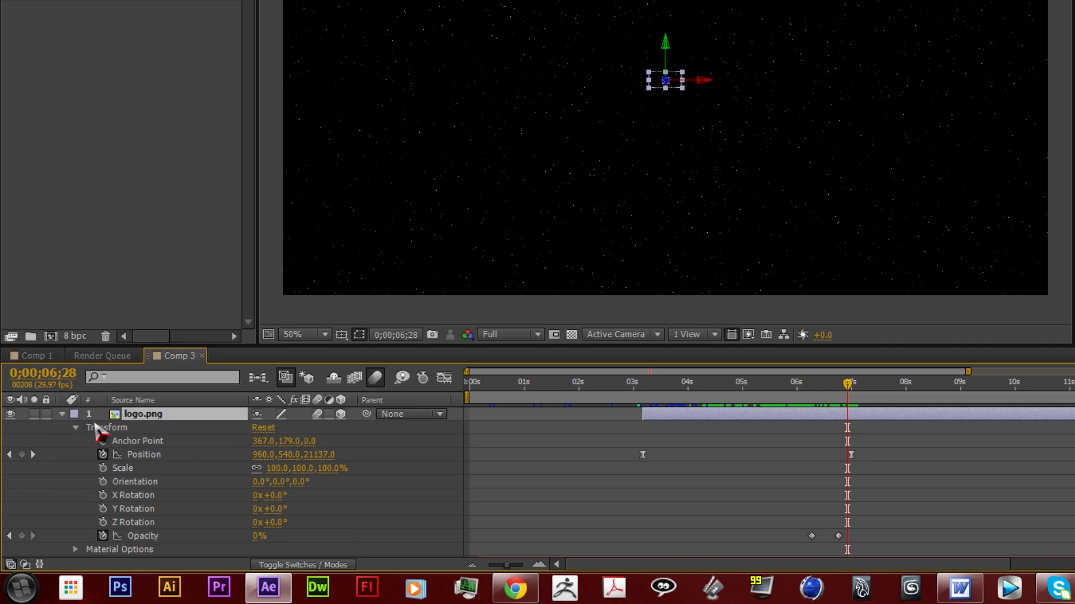
pyautogui.click(62, 414)
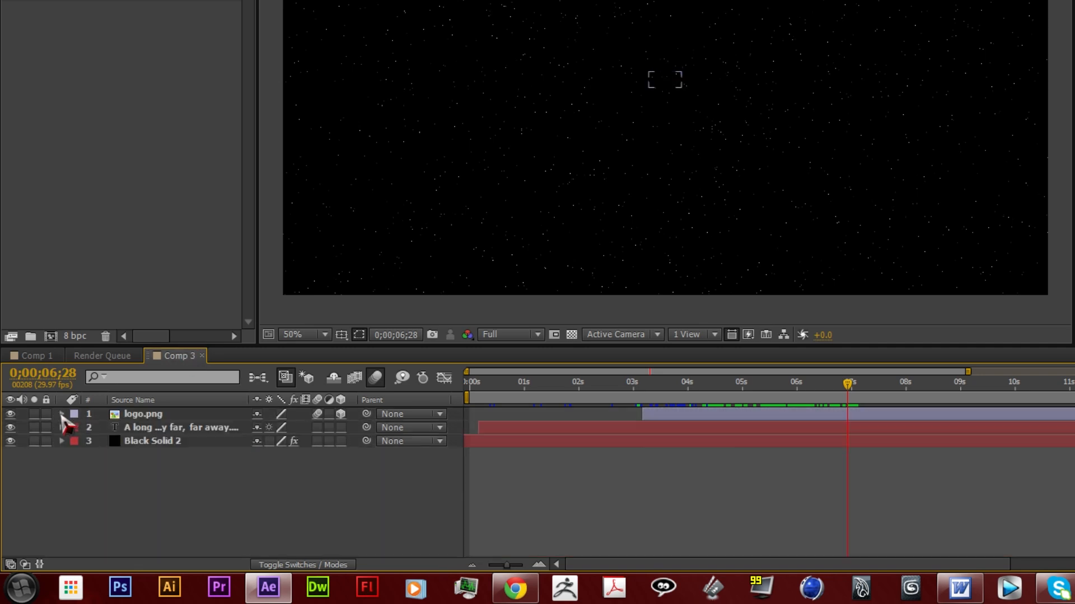
pyautogui.click(504, 385)
pyautogui.moveTo(503, 386); pyautogui.dragTo(786, 433)
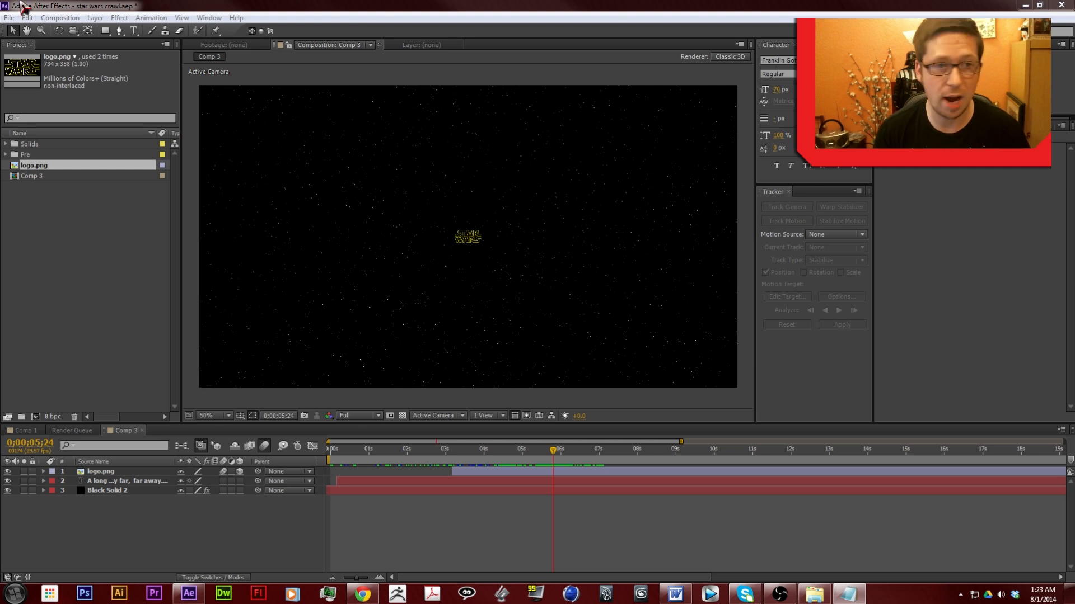
# - Create a new composition named Comp 4, 1920 px wide and 3000 px high, with a 40-second duration
pyautogui.click(58, 18)
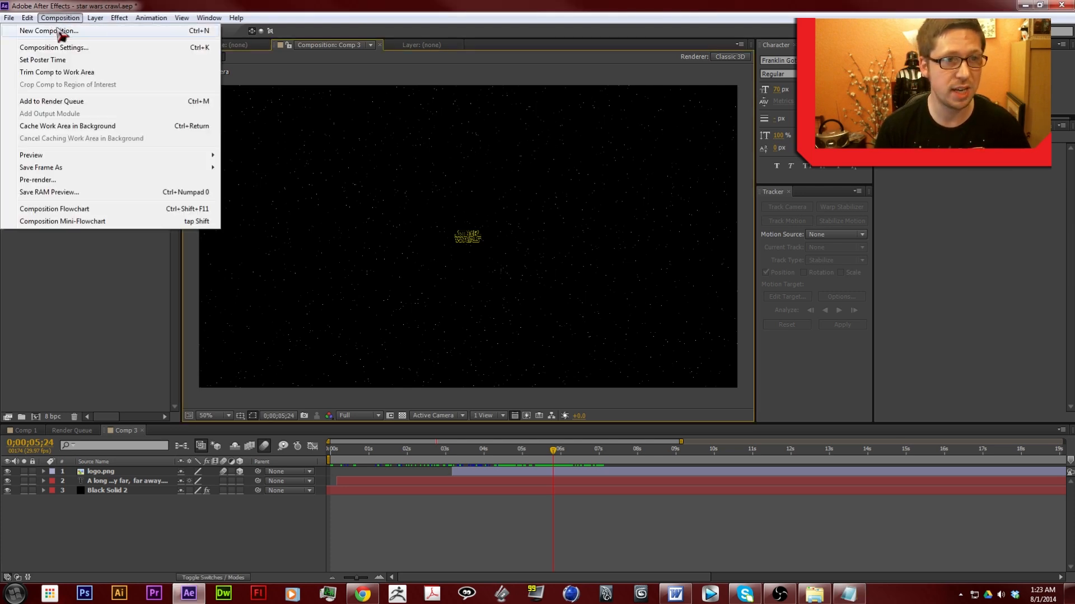
pyautogui.click(55, 28)
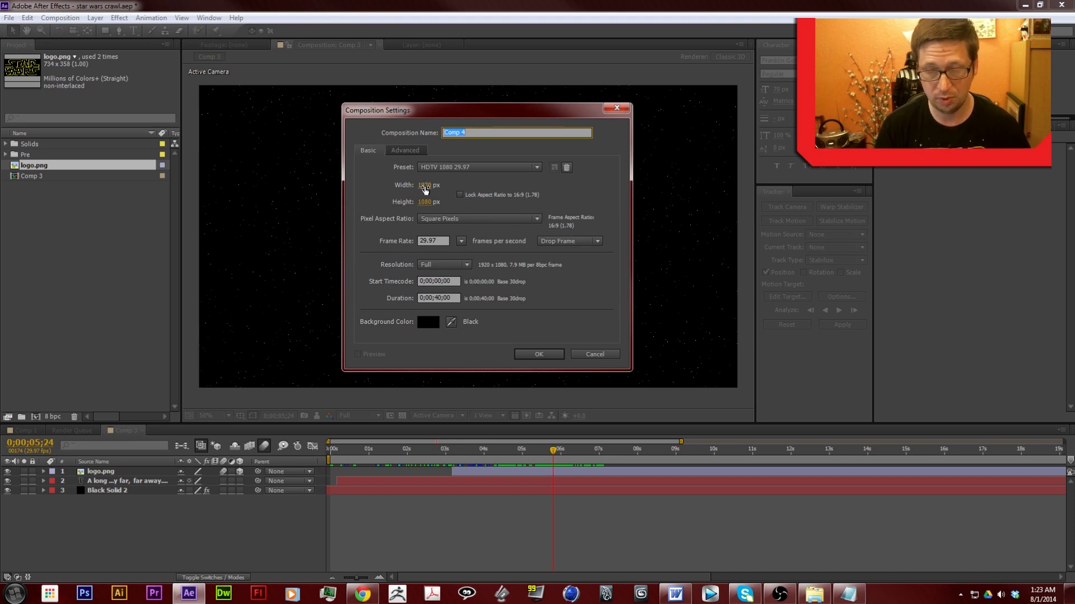
pyautogui.click(423, 202)
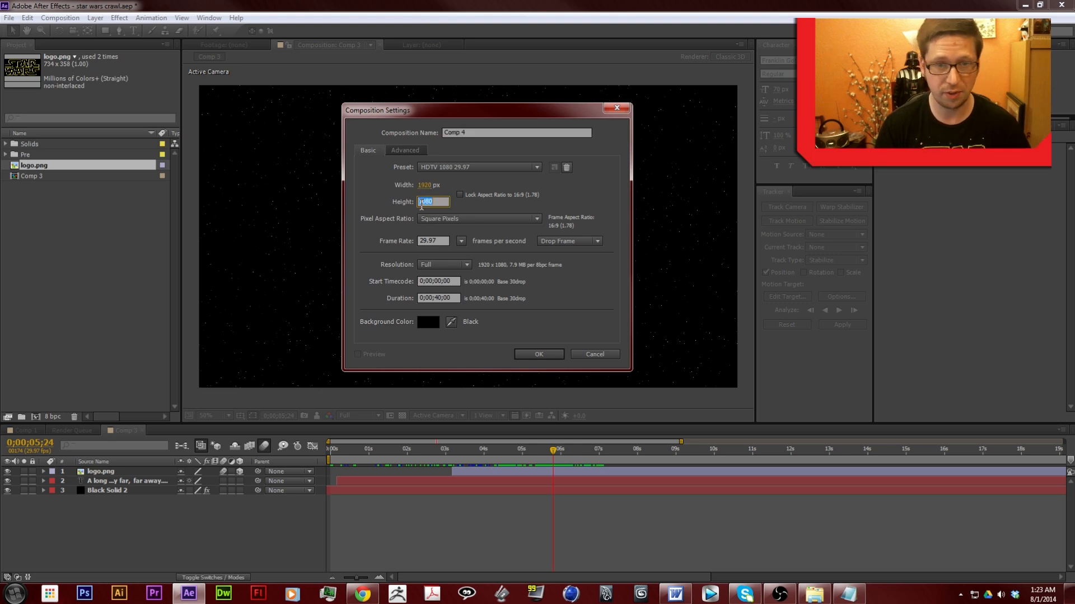
pyautogui.write('3000')
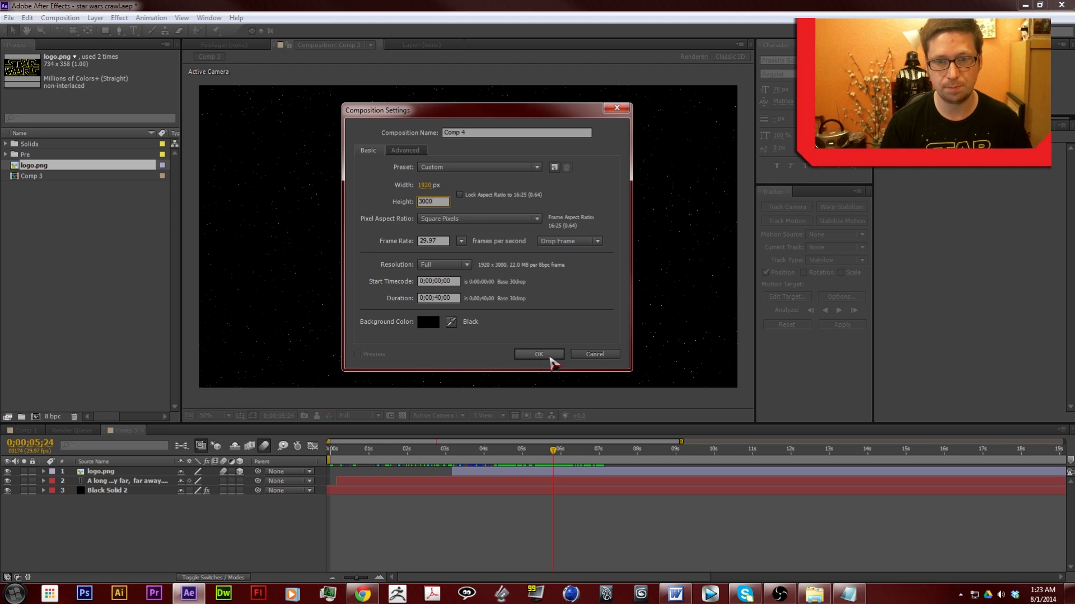
pyautogui.click(545, 355)
# - Create a paragraph text box covering most of the tall composition and paste the crawl text into it
pyautogui.scroll(-4, 554, 364)
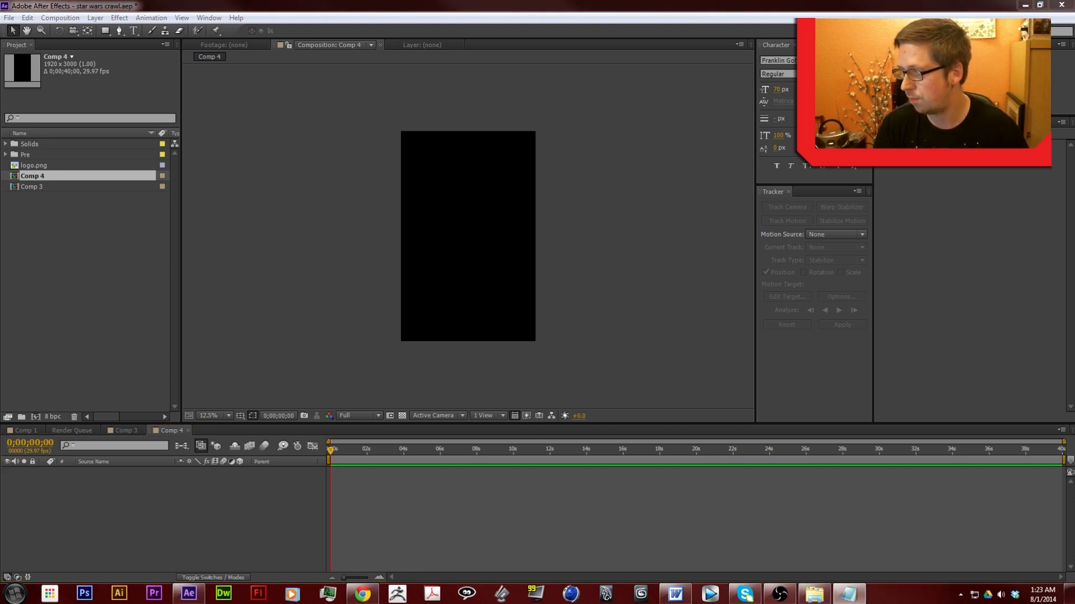
pyautogui.click(134, 30)
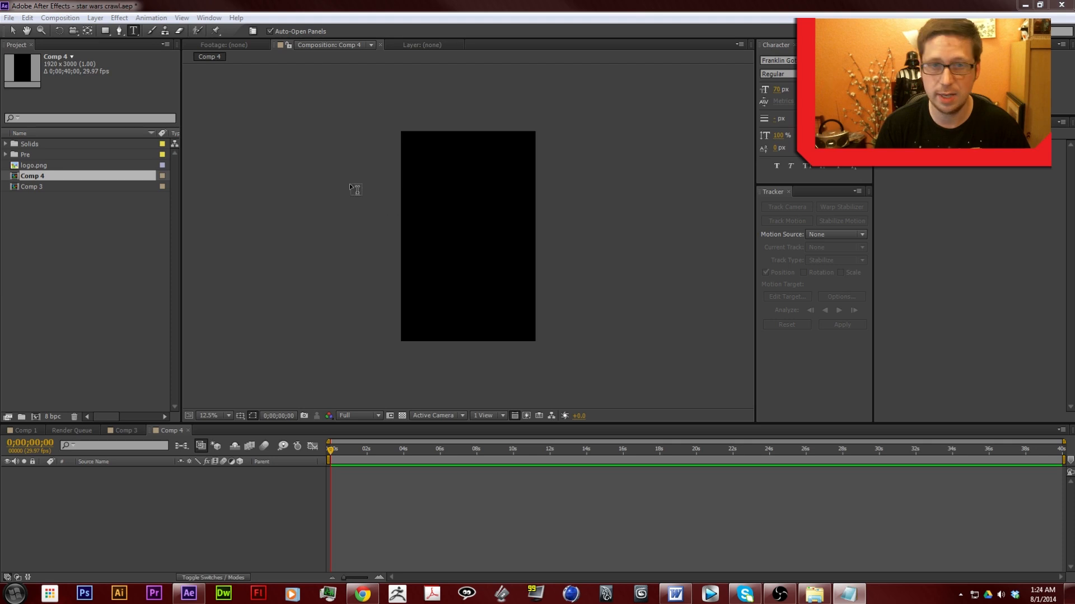
pyautogui.moveTo(407, 151); pyautogui.dragTo(529, 302)
pyautogui.hotkey('ctrl', 'v')
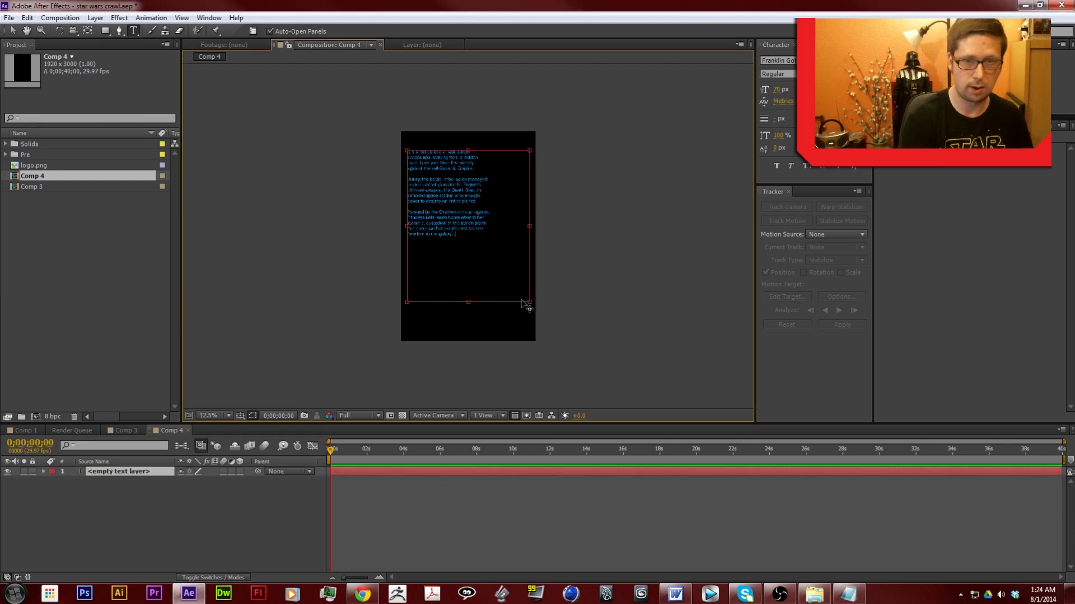
# - Set the font size of all the crawl text to 52 px and shrink its text box to fit the text
pyautogui.moveTo(472, 239); pyautogui.dragTo(332, 126)
pyautogui.click(466, 237)
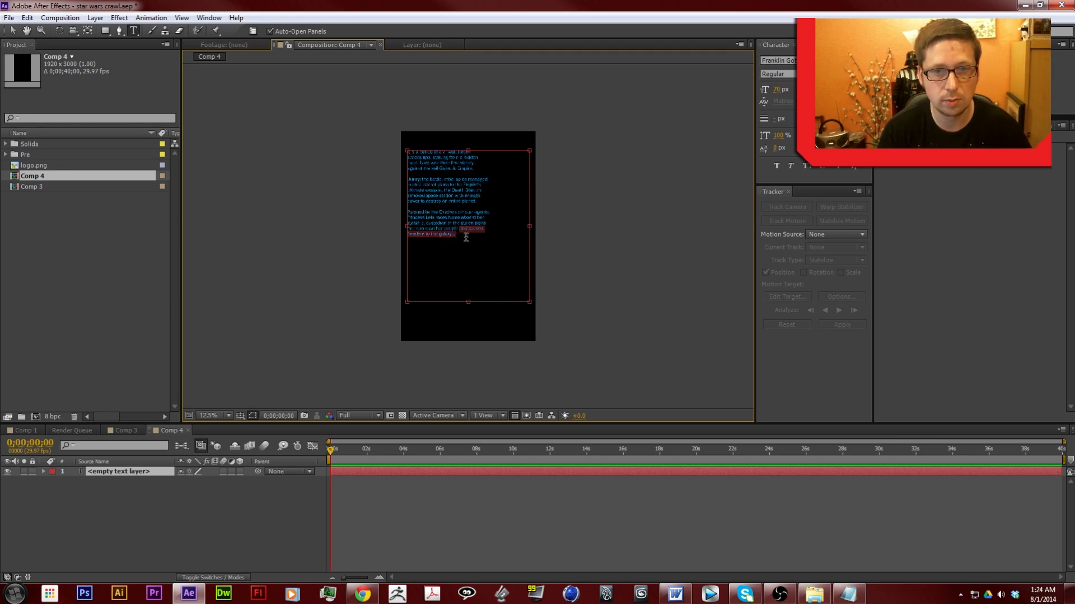
pyautogui.moveTo(458, 241); pyautogui.dragTo(384, 98)
pyautogui.click(777, 89)
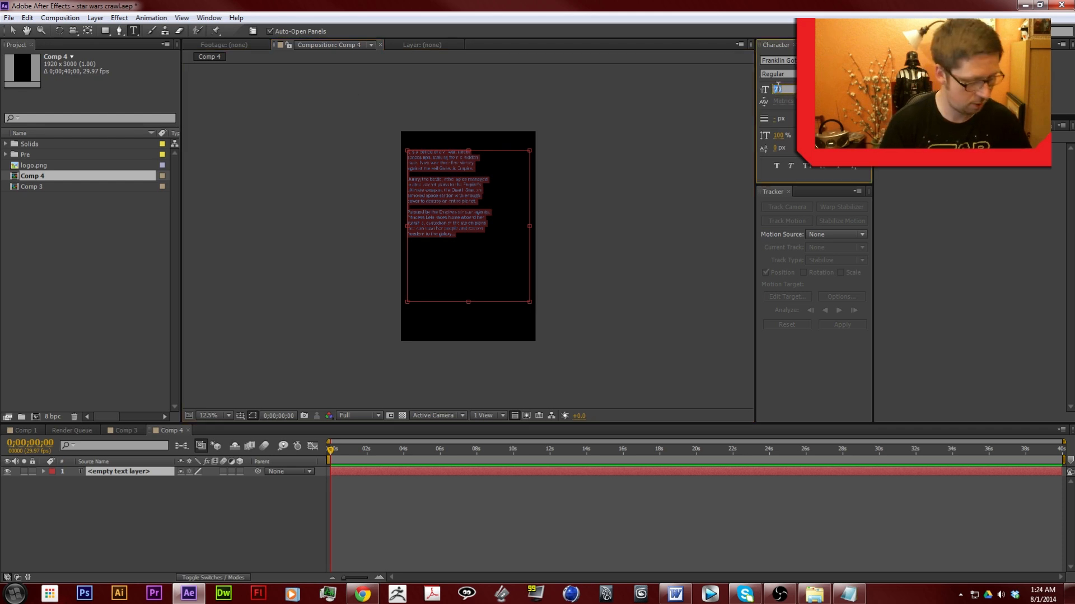
pyautogui.write('52')
pyautogui.press('Return')
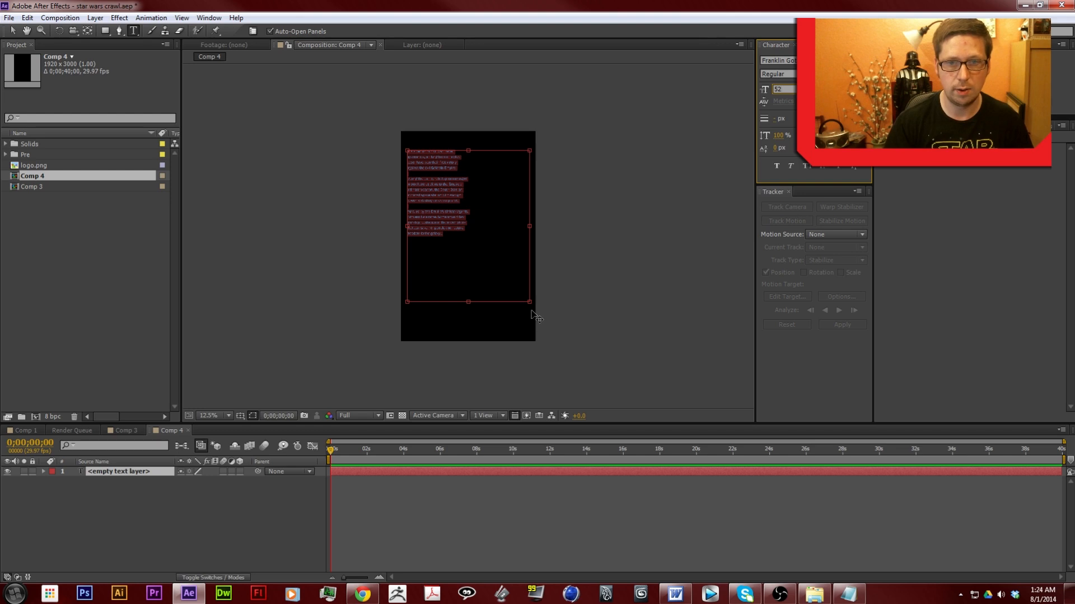
pyautogui.moveTo(503, 279); pyautogui.dragTo(470, 241)
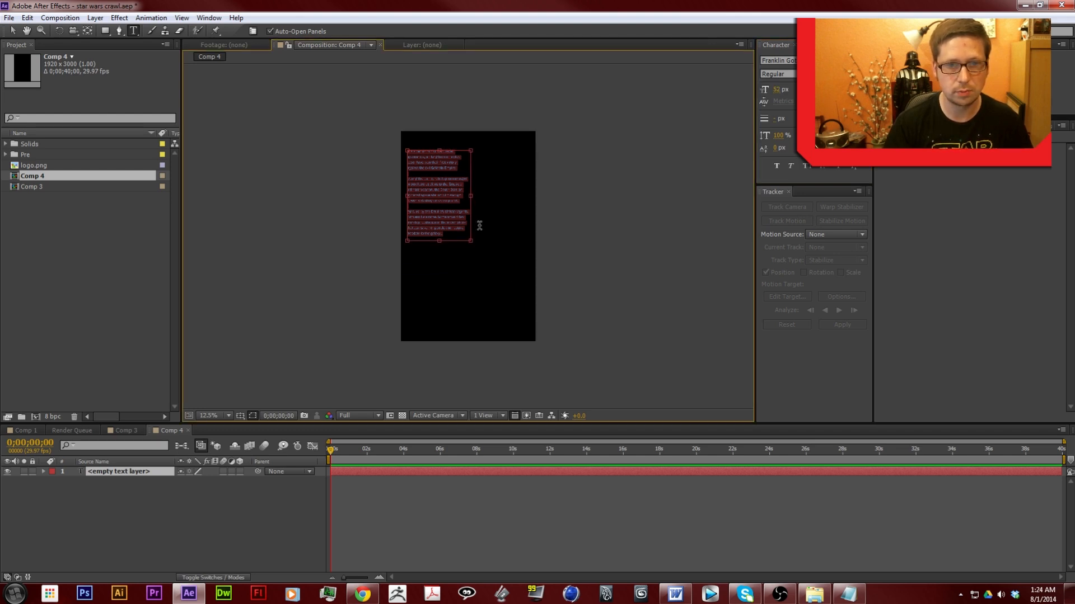
pyautogui.click(496, 284)
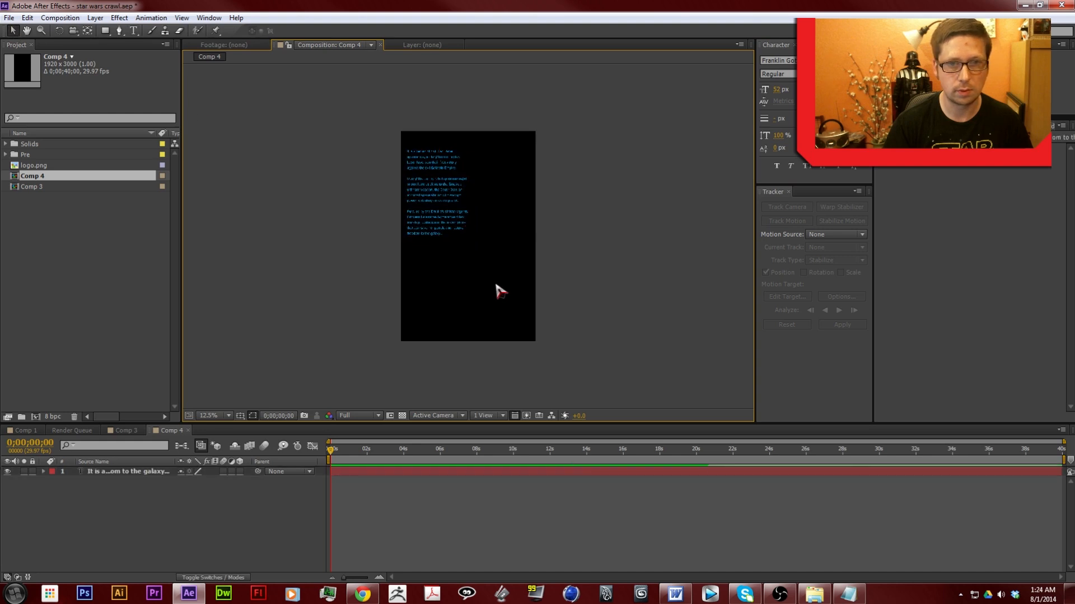
# - Scale up the crawl text to nearly the full width of Comp 4 and place it at the composition's upper edge
pyautogui.press('.')
pyautogui.press('.')
pyautogui.press(',')
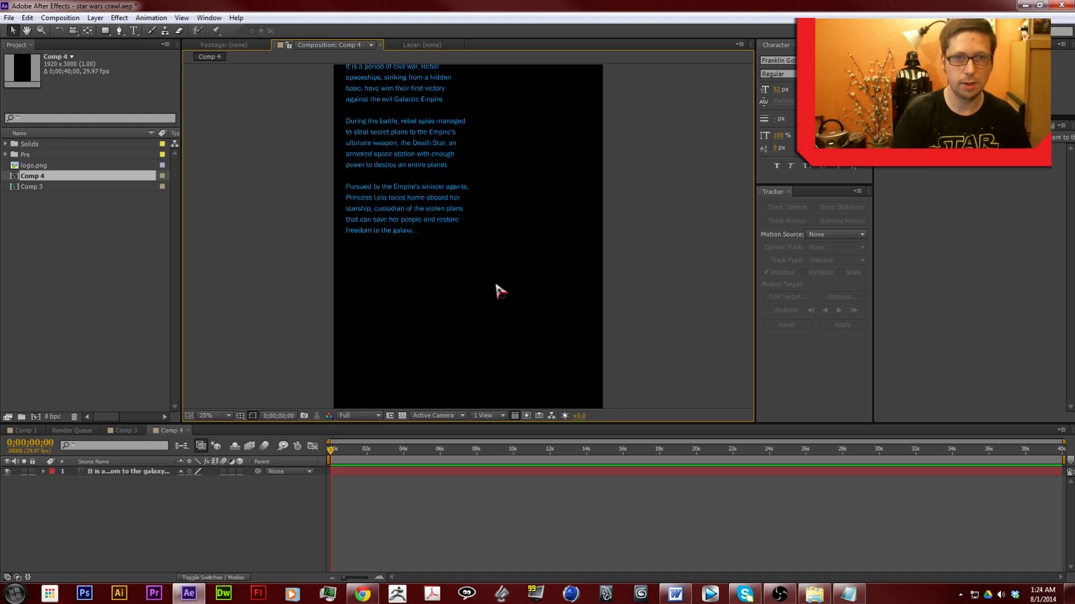
pyautogui.moveTo(410, 180); pyautogui.dragTo(417, 215)
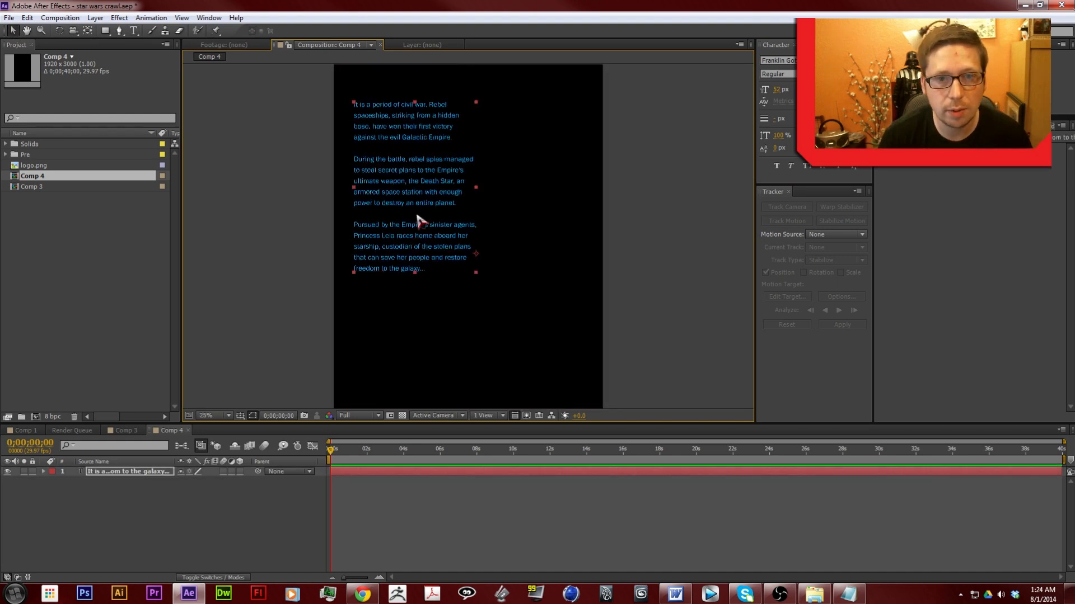
pyautogui.moveTo(477, 275); pyautogui.dragTo(494, 293)
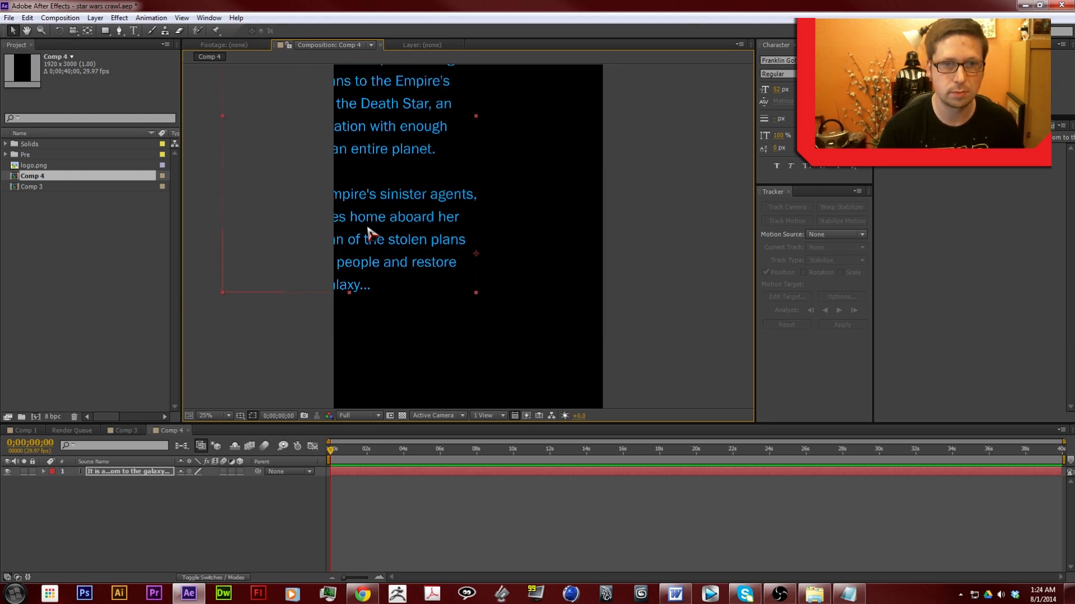
pyautogui.moveTo(370, 231); pyautogui.dragTo(490, 230)
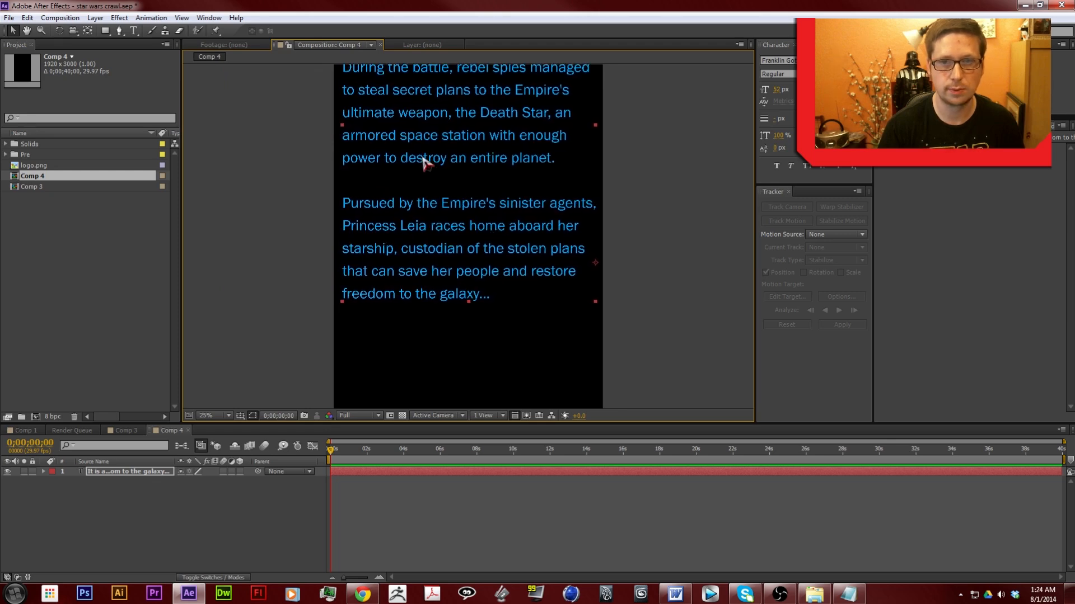
pyautogui.press('h')
pyautogui.moveTo(636, 224); pyautogui.dragTo(643, 386)
pyautogui.press('v')
pyautogui.moveTo(435, 265); pyautogui.dragTo(437, 352)
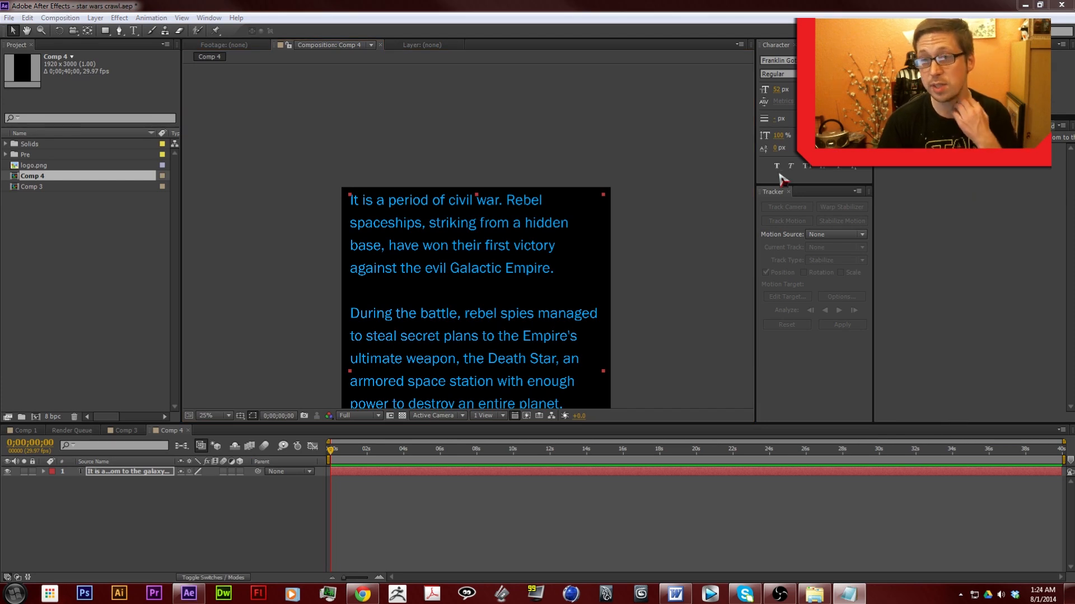
# - Copy the hex code E5DC15 of the yellow text color used in Comp 3
pyautogui.click(124, 431)
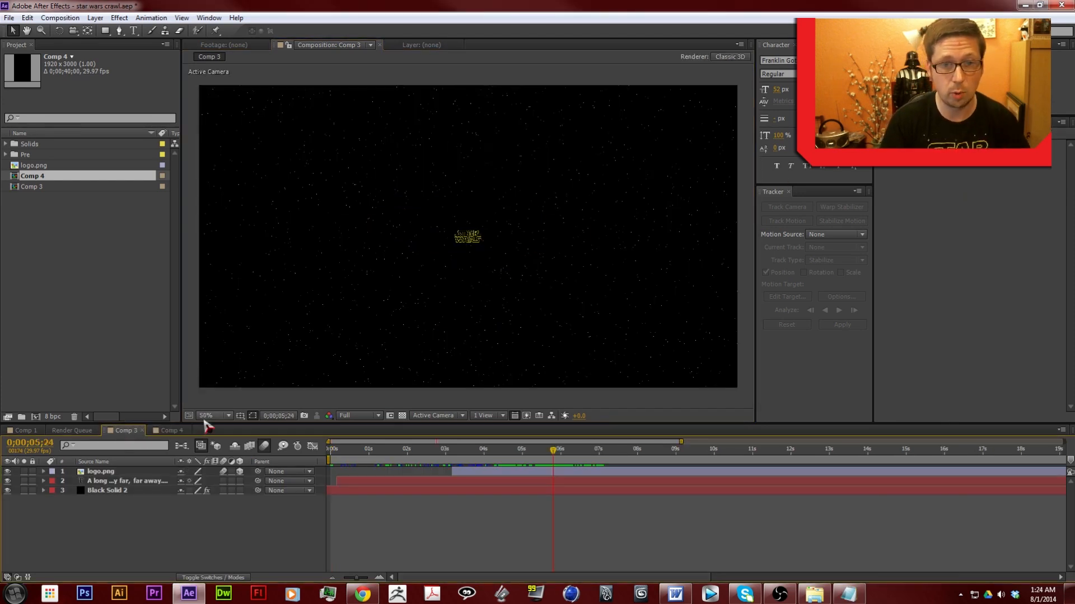
pyautogui.moveTo(511, 447); pyautogui.dragTo(470, 460)
pyautogui.click(835, 59)
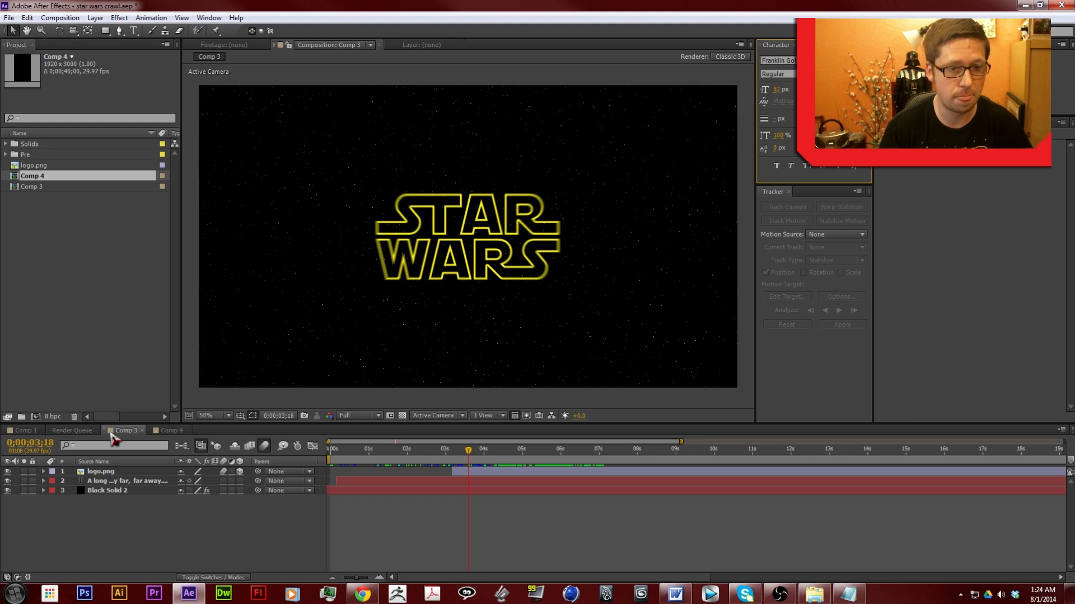
pyautogui.click(162, 431)
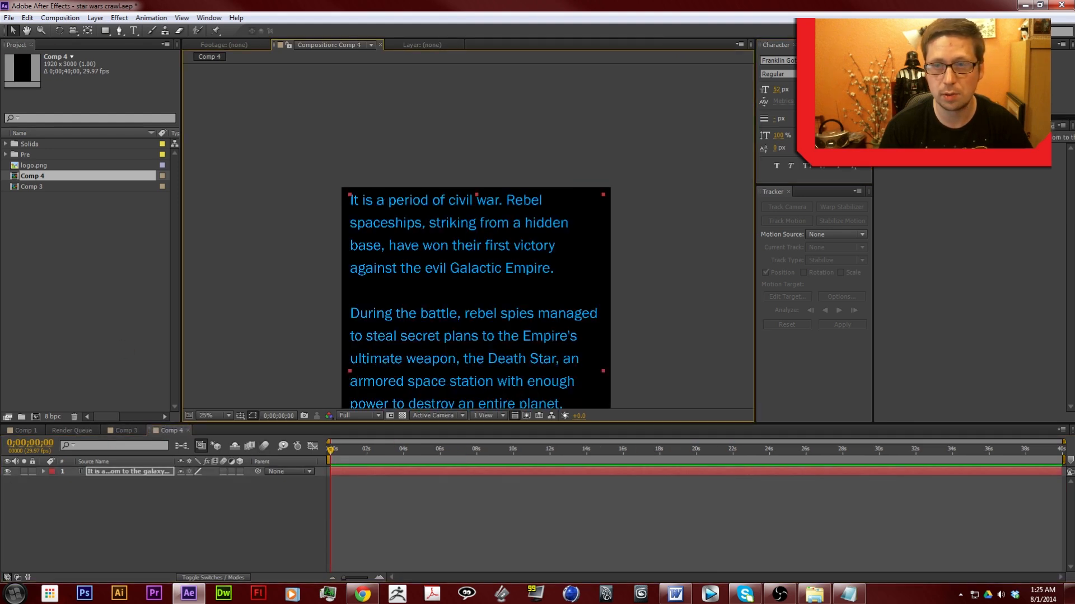
pyautogui.click(124, 430)
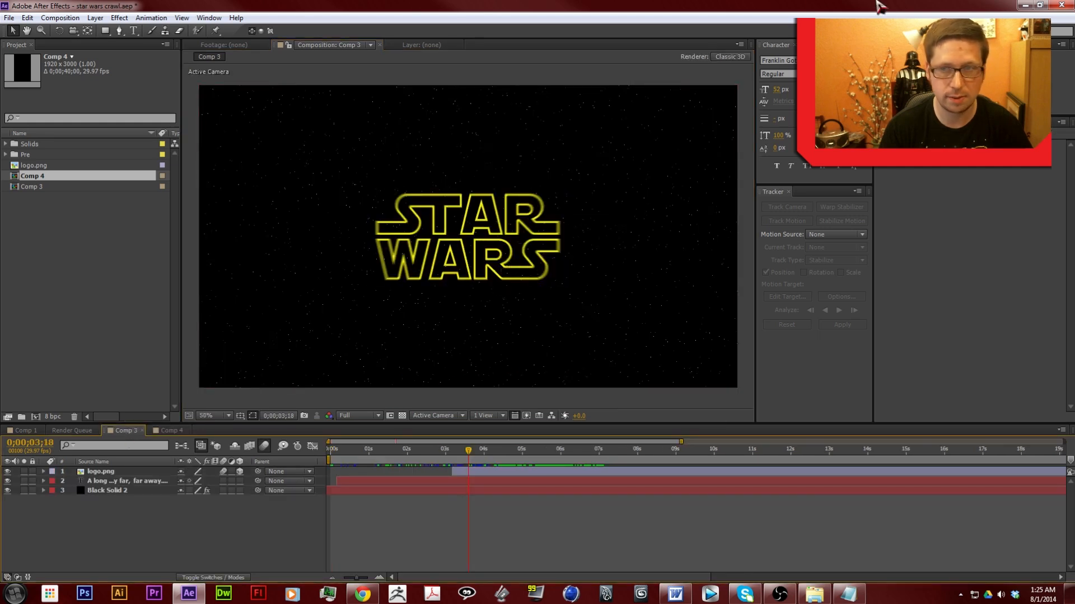
pyautogui.click(846, 61)
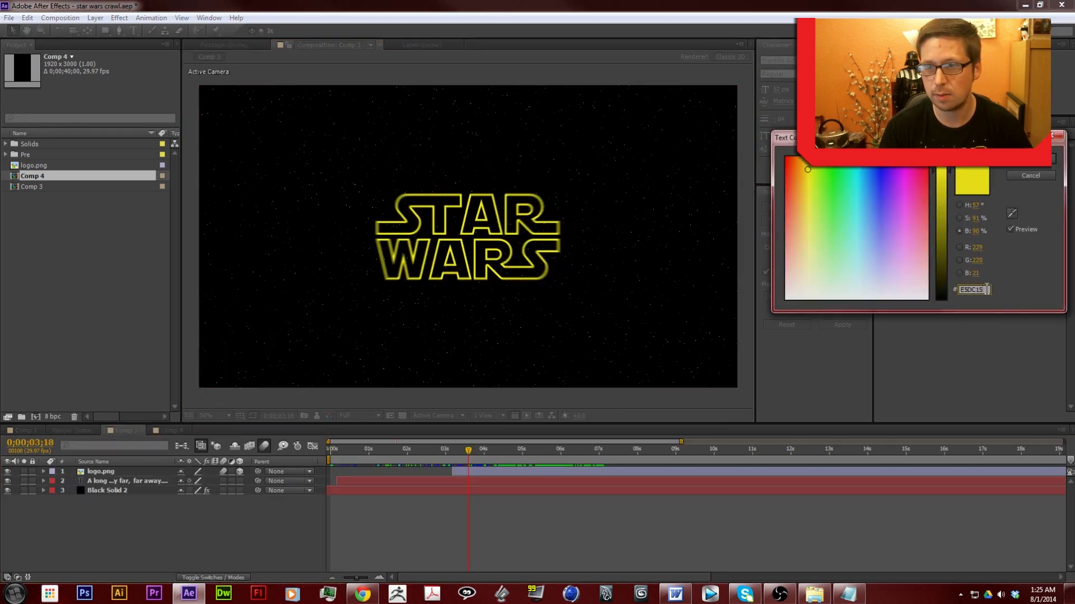
pyautogui.rightClick(970, 295)
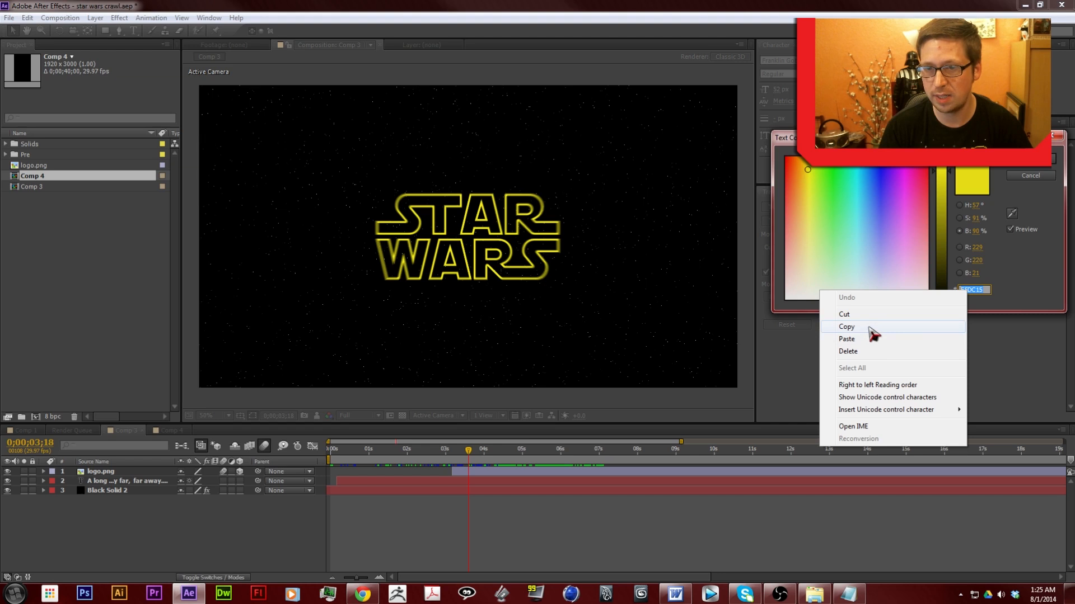
pyautogui.click(874, 328)
pyautogui.click(1052, 159)
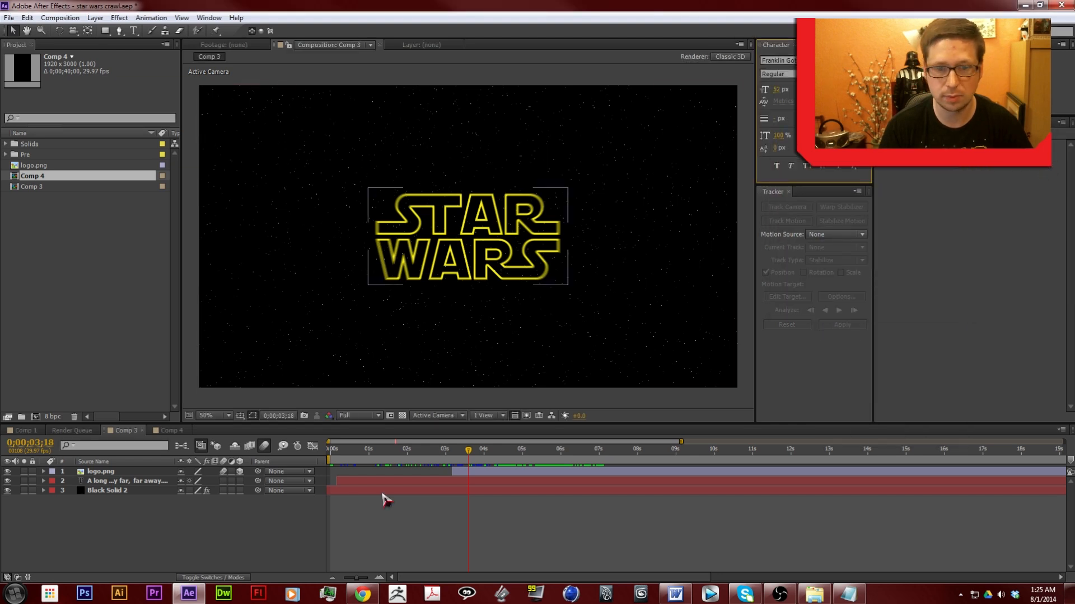
# - Set the color of the crawl text in Comp 4 to the copied yellow, E5DC15
pyautogui.click(175, 431)
pyautogui.click(848, 62)
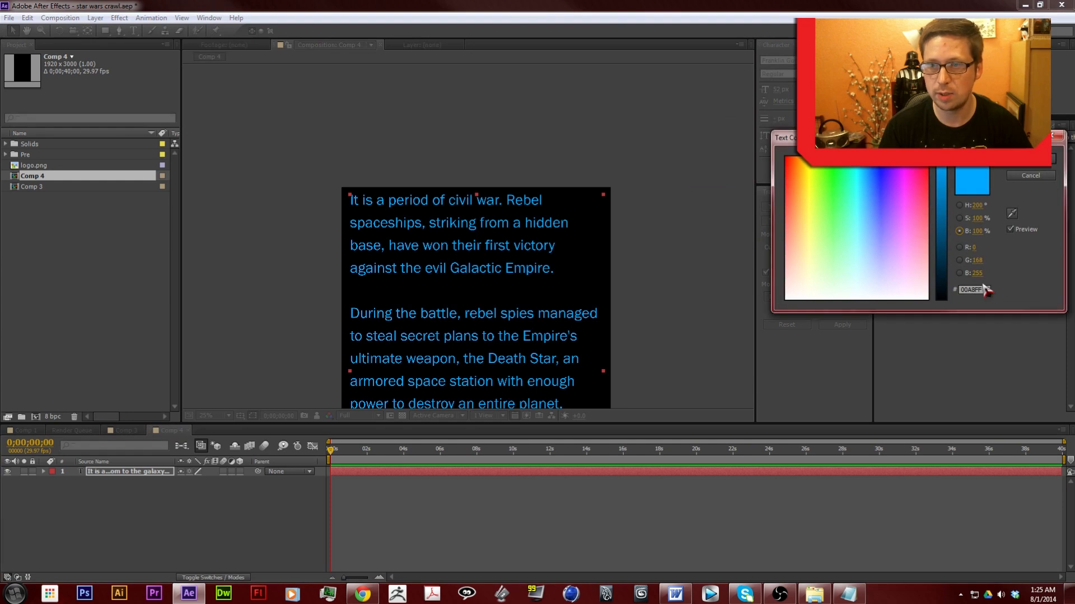
pyautogui.click(986, 289)
pyautogui.hotkey('ctrl', 'v')
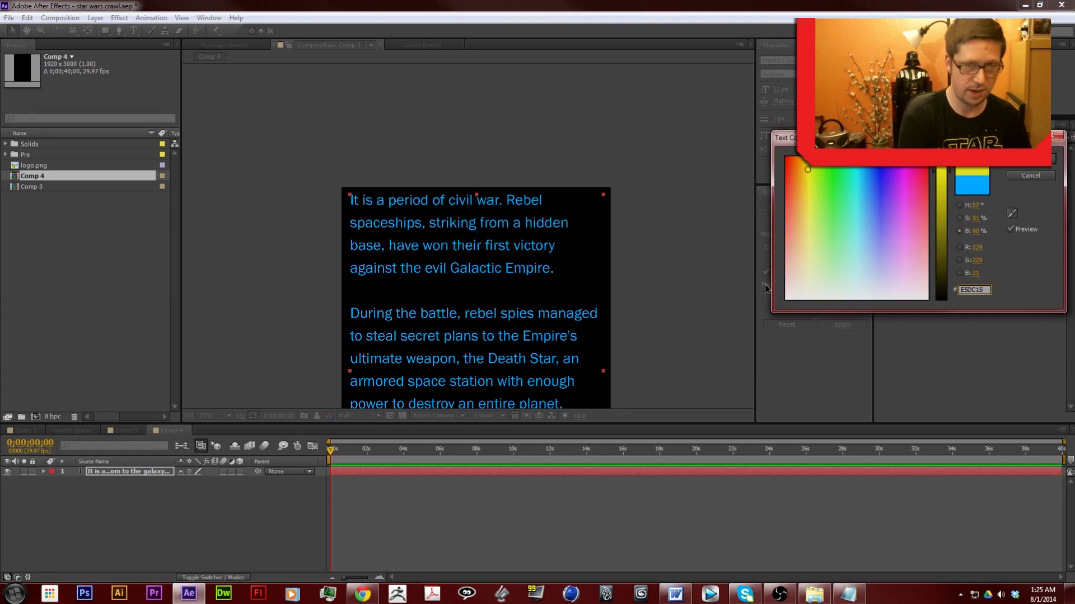
pyautogui.click(1040, 165)
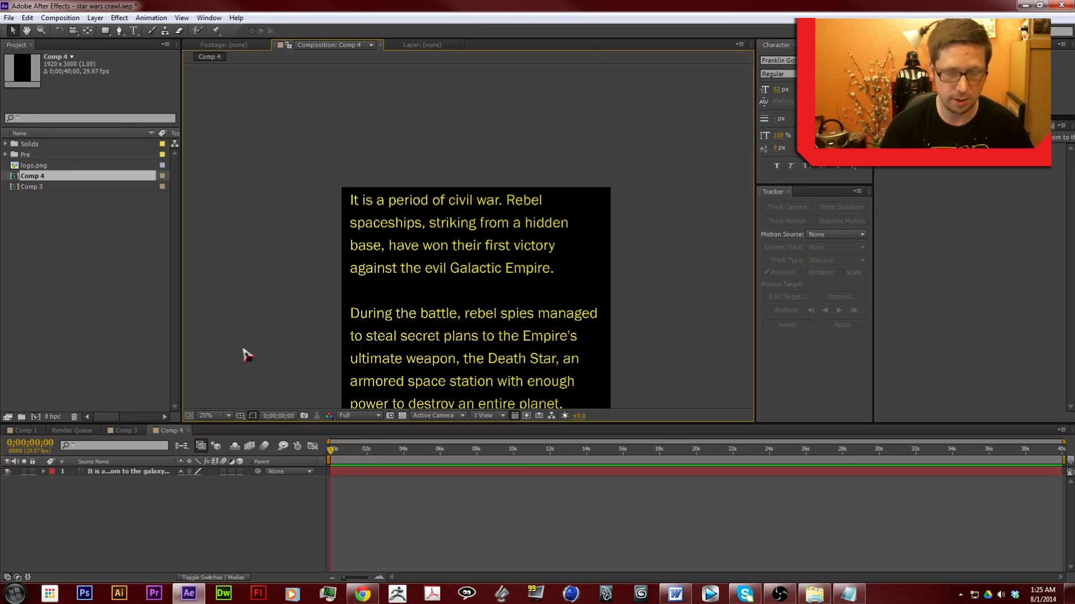
# - Reveal the crawl text layer's transform properties and set a Position keyframe at 0 seconds in Comp 4
pyautogui.press(',')
pyautogui.press(',')
pyautogui.press('.')
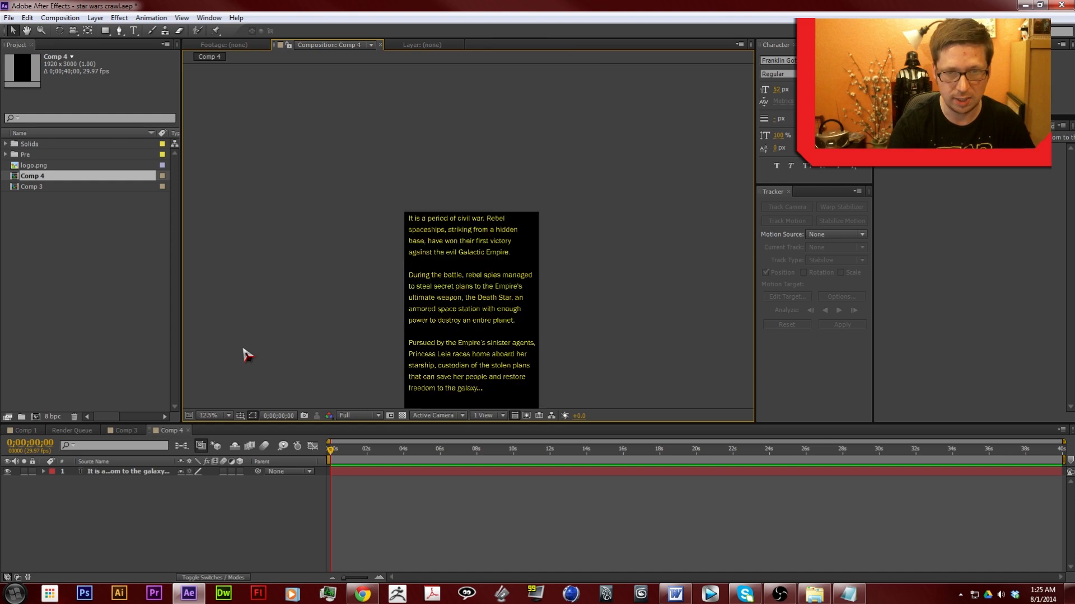
pyautogui.click(43, 471)
pyautogui.click(53, 491)
pyautogui.click(73, 510)
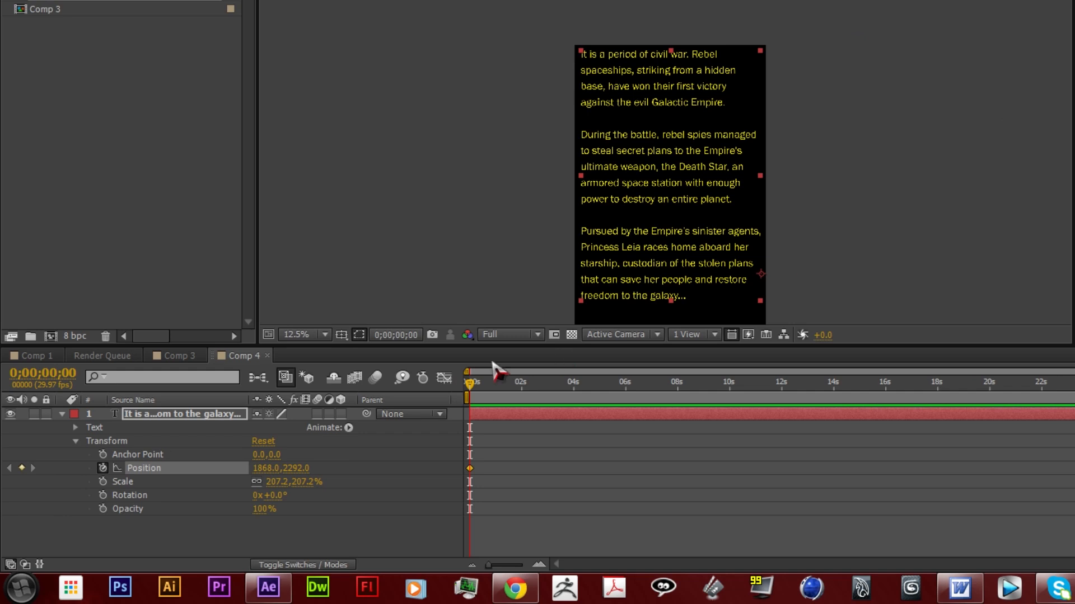
# - Add a Position keyframe at 30 seconds and move the crawl text above Comp 4's upper edge, to about 1868, -300
pyautogui.click(473, 386)
pyautogui.moveTo(472, 386); pyautogui.dragTo(1072, 414)
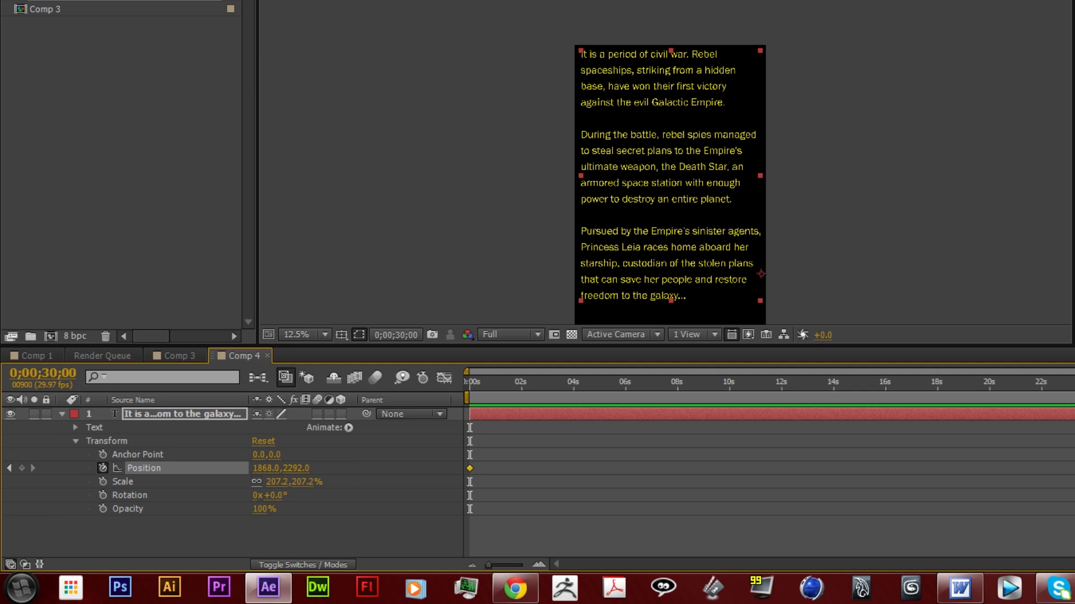
pyautogui.click(22, 468)
pyautogui.moveTo(635, 241); pyautogui.dragTo(638, 31)
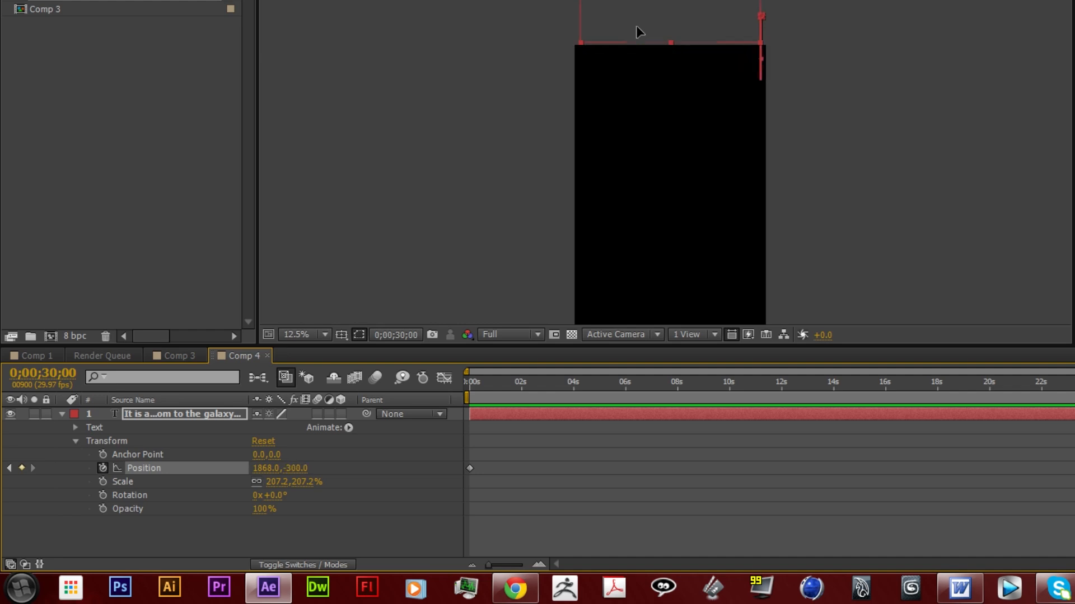
# - At 0 seconds, move the crawl text to Comp 4's lower edge as its starting position and preview the upward motion
pyautogui.moveTo(988, 389); pyautogui.dragTo(428, 450)
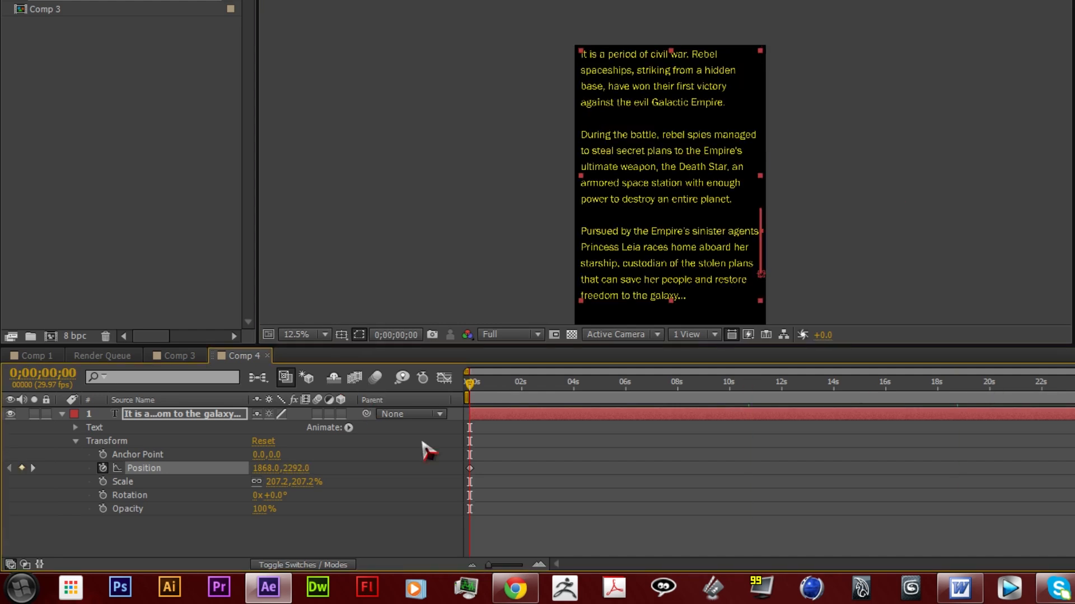
pyautogui.click(476, 480)
pyautogui.moveTo(889, 264); pyautogui.dragTo(897, 101)
pyautogui.moveTo(626, 70); pyautogui.dragTo(643, 330)
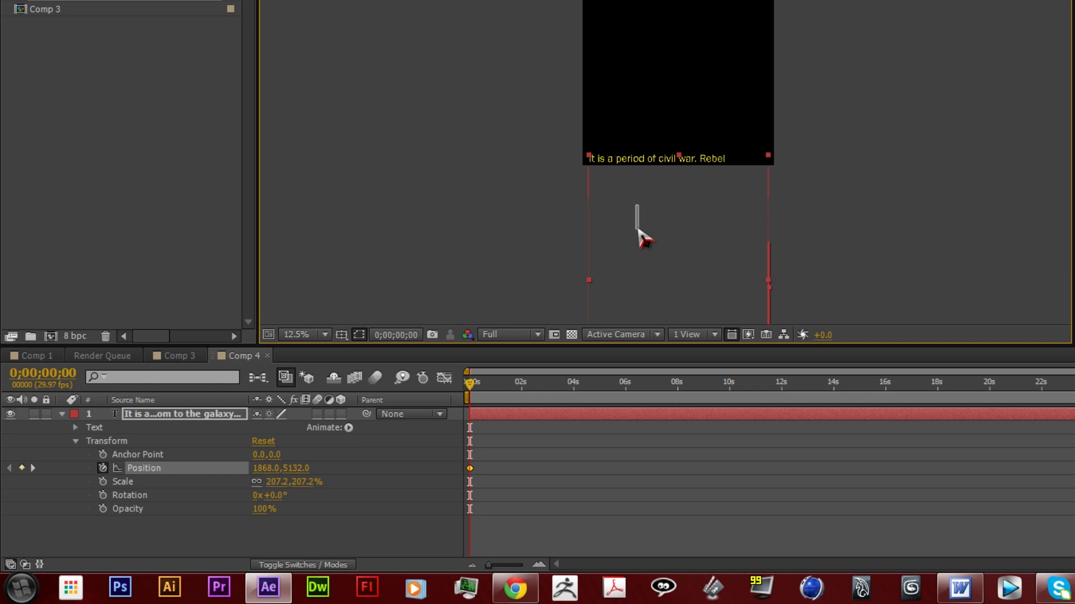
pyautogui.moveTo(641, 162); pyautogui.dragTo(639, 172)
pyautogui.moveTo(470, 384); pyautogui.dragTo(869, 440)
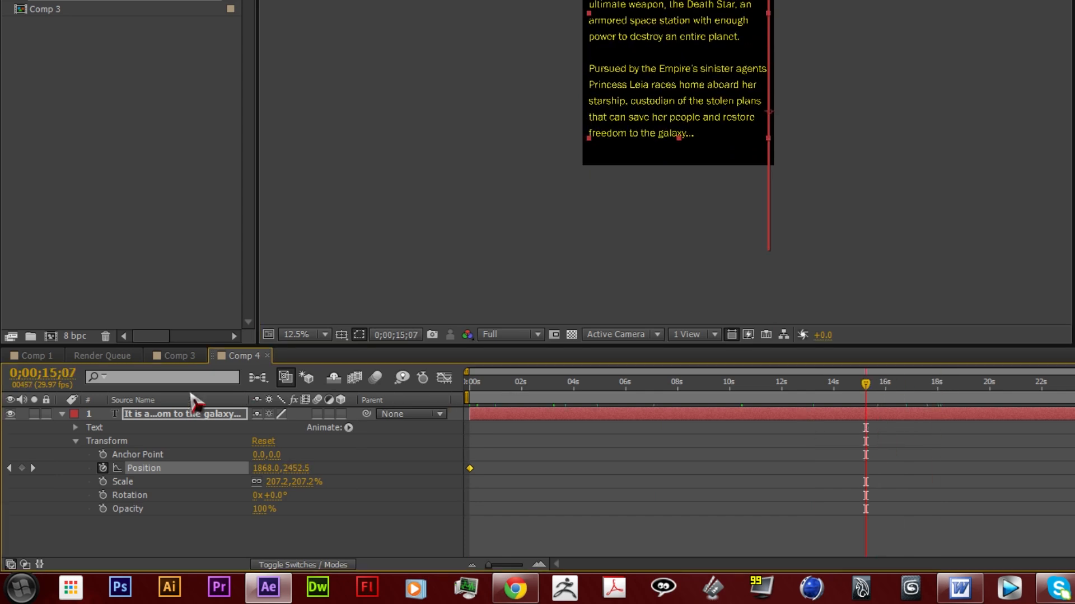
# - Close the Comp 4 timeline and add Comp 4 to Comp 3 as a layer above the logo
pyautogui.click(173, 357)
pyautogui.click(267, 356)
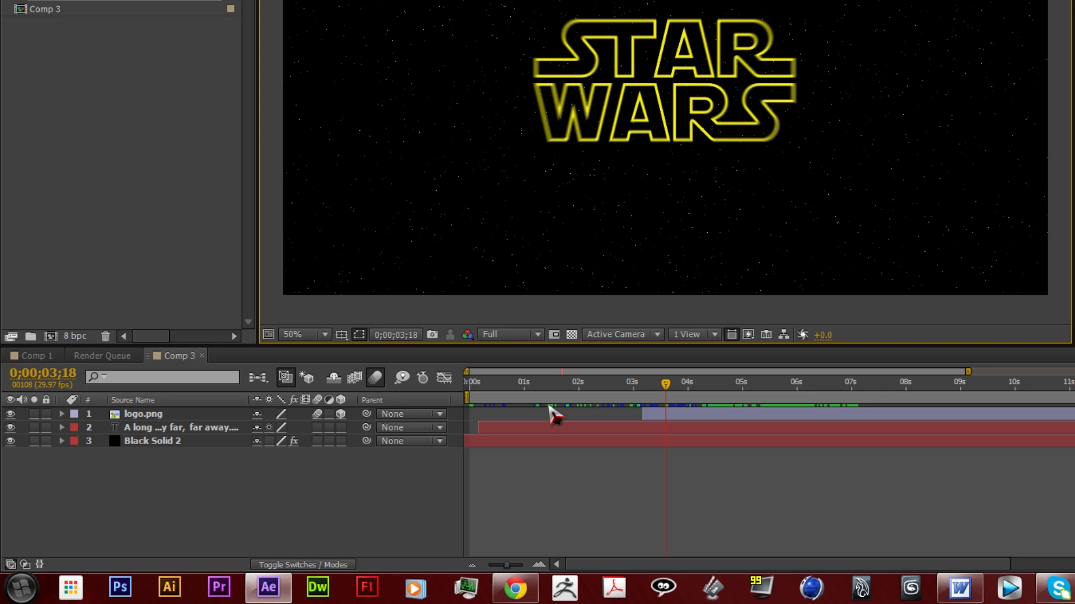
pyautogui.click(470, 398)
pyautogui.moveTo(469, 399); pyautogui.dragTo(716, 399)
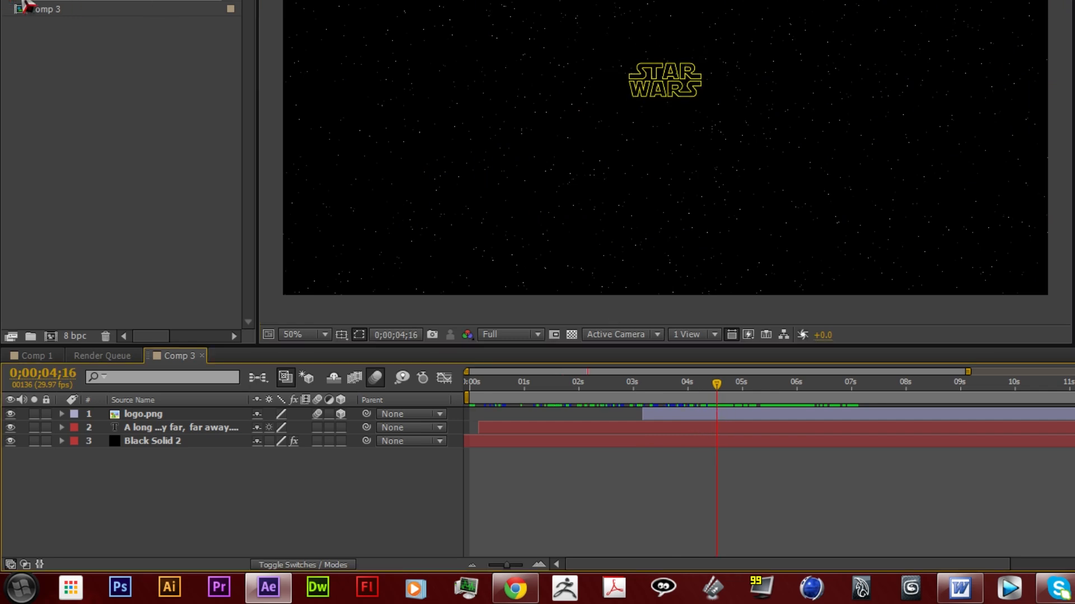
pyautogui.moveTo(23, 5); pyautogui.dragTo(672, 175)
pyautogui.moveTo(606, 394); pyautogui.dragTo(1074, 392)
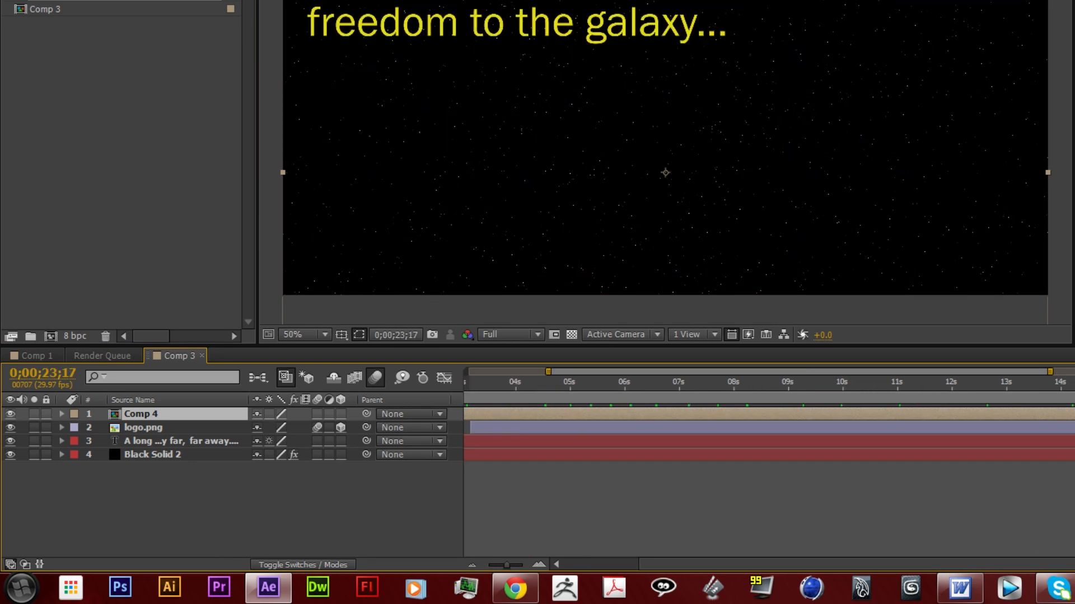
pyautogui.click(1061, 316)
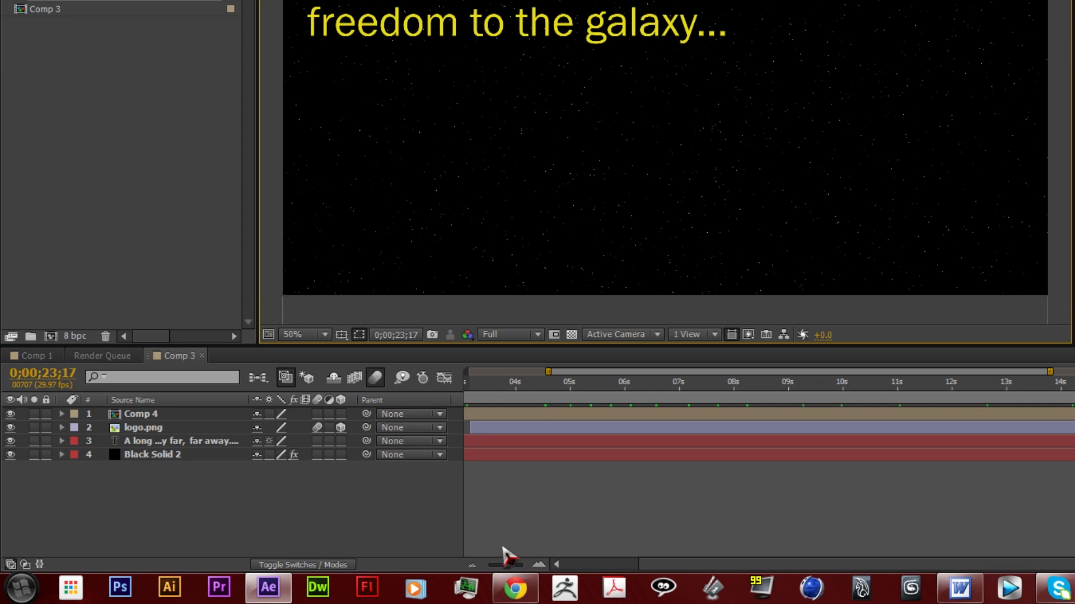
# - Shift the Comp 4 layer in Comp 3 so that it starts at 0;00;06;28
pyautogui.moveTo(511, 566); pyautogui.dragTo(462, 571)
pyautogui.moveTo(528, 392); pyautogui.dragTo(649, 397)
pyautogui.click(483, 415)
pyautogui.moveTo(483, 415); pyautogui.dragTo(662, 425)
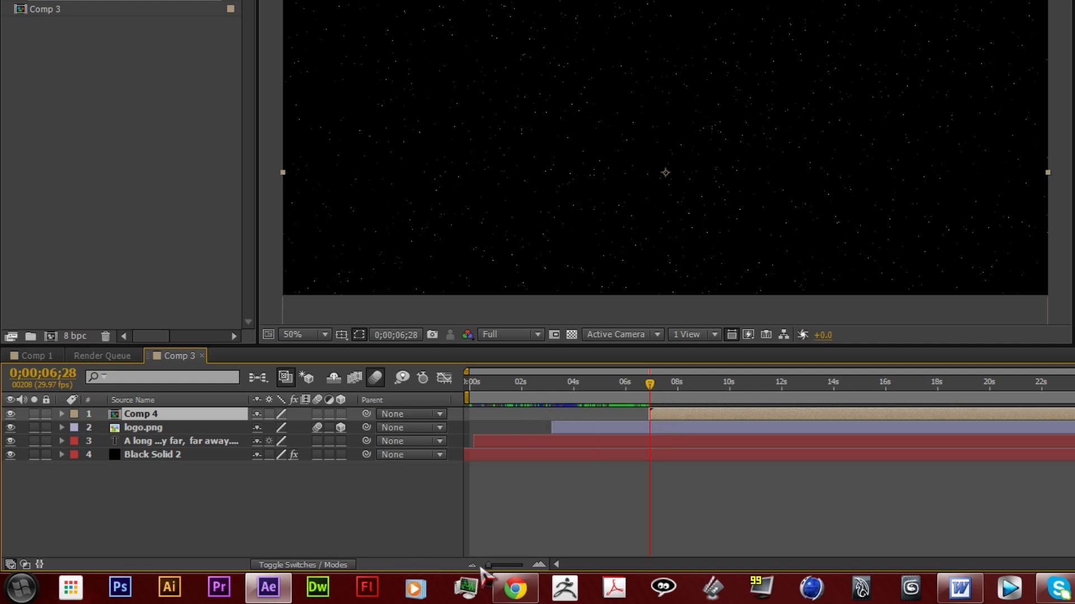
pyautogui.moveTo(489, 565); pyautogui.dragTo(491, 566)
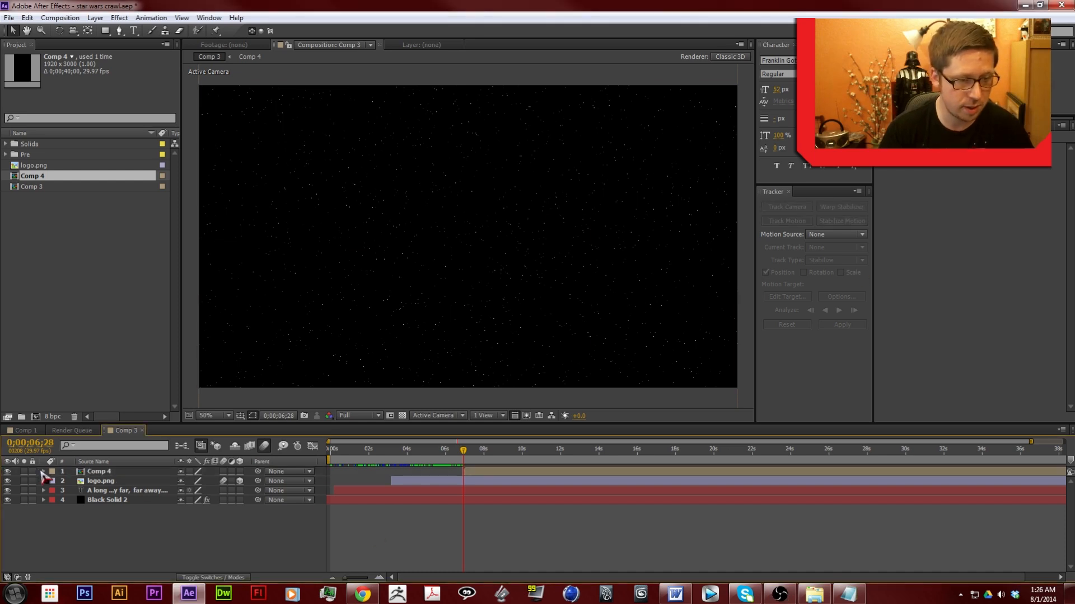
# - Move the Comp 4 layer straight down at 0;00;14;27 until its crawl text sits below the visible frame
pyautogui.click(44, 471)
pyautogui.moveTo(480, 451); pyautogui.dragTo(518, 456)
pyautogui.click(492, 473)
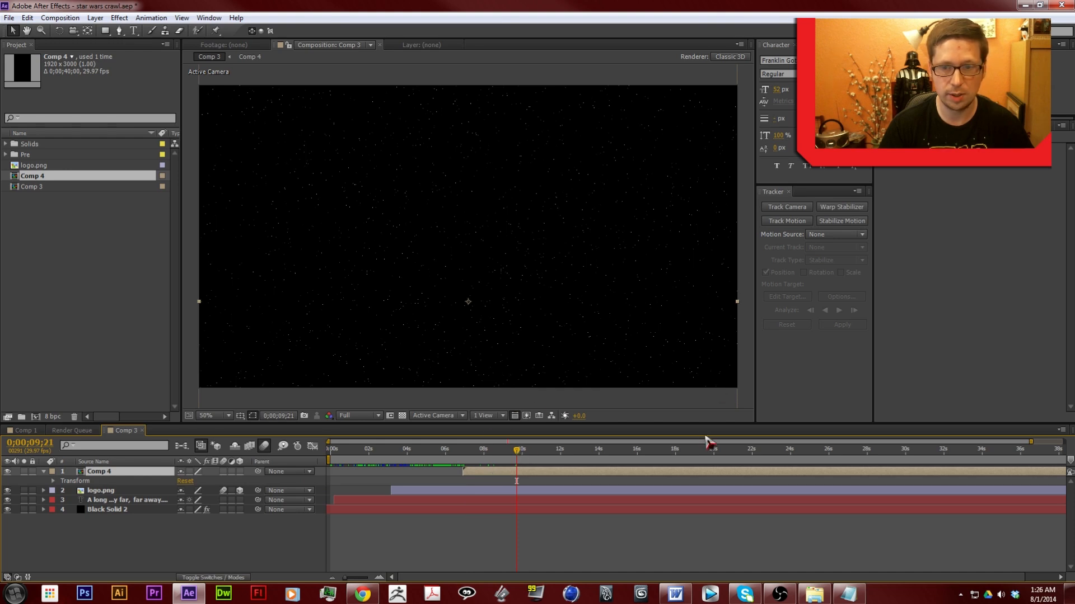
pyautogui.moveTo(721, 458); pyautogui.dragTo(616, 463)
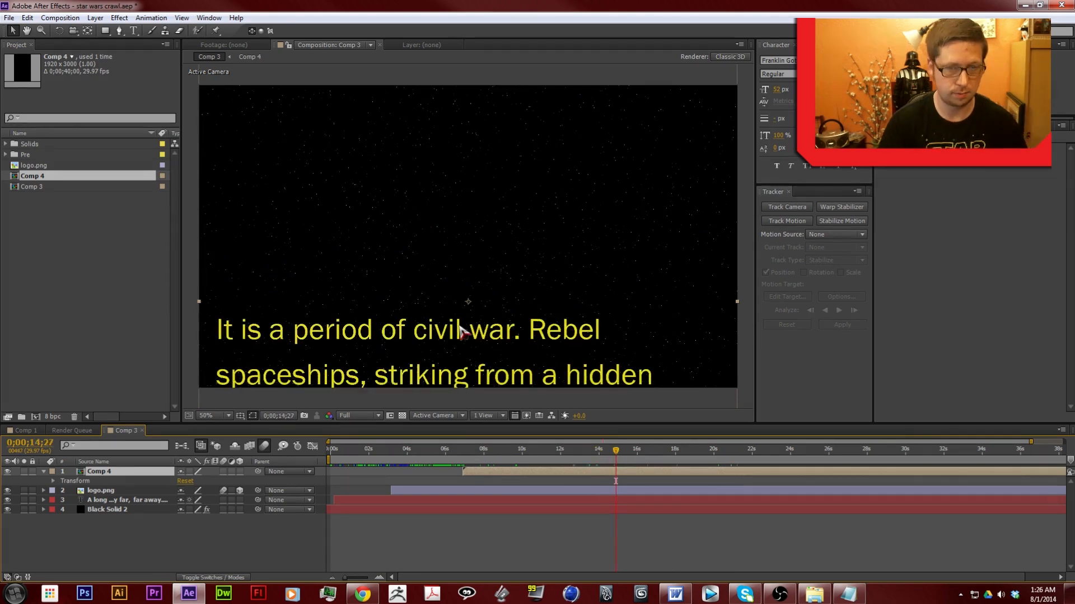
pyautogui.moveTo(459, 327); pyautogui.dragTo(460, 424)
pyautogui.moveTo(475, 229); pyautogui.dragTo(476, 384)
# - Draw a wide rectangular mask across the upper end of the Comp 4 layer and set its mode to Subtract
pyautogui.press(',')
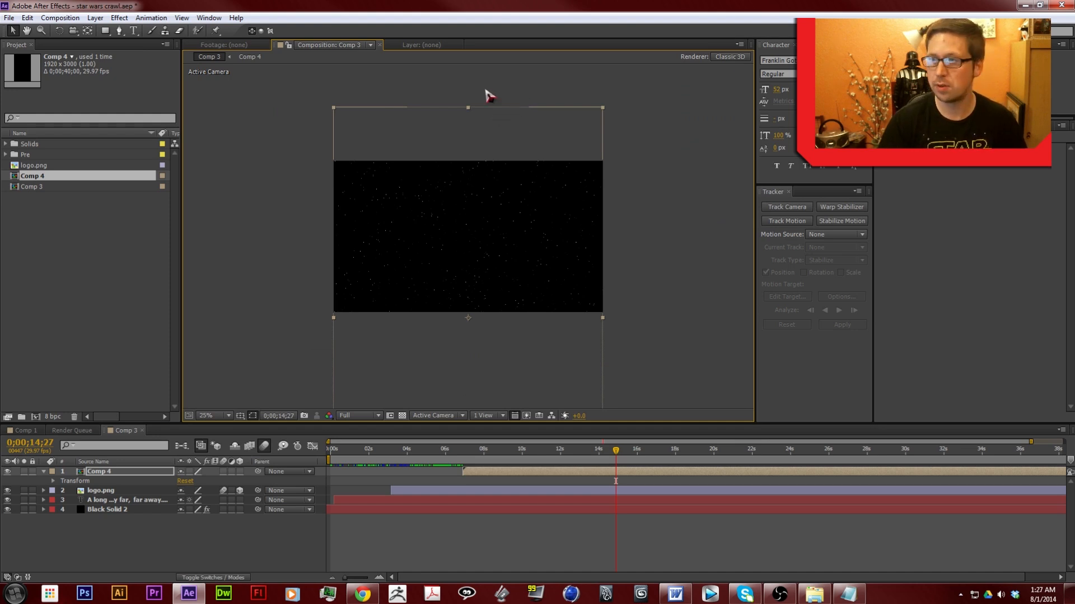
pyautogui.moveTo(115, 33); pyautogui.dragTo(145, 40)
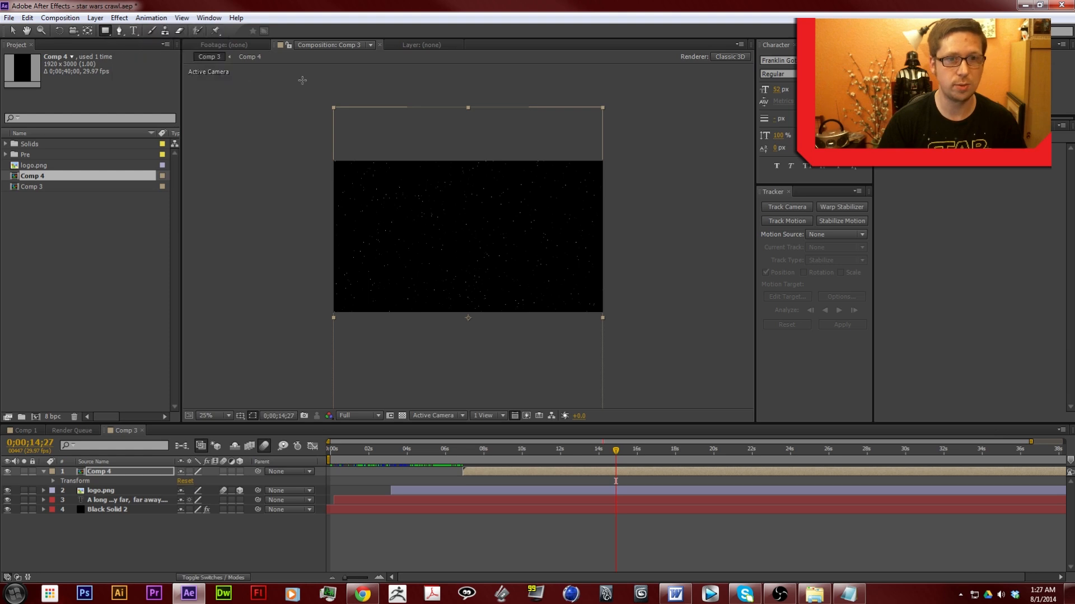
pyautogui.moveTo(312, 95); pyautogui.dragTo(641, 150)
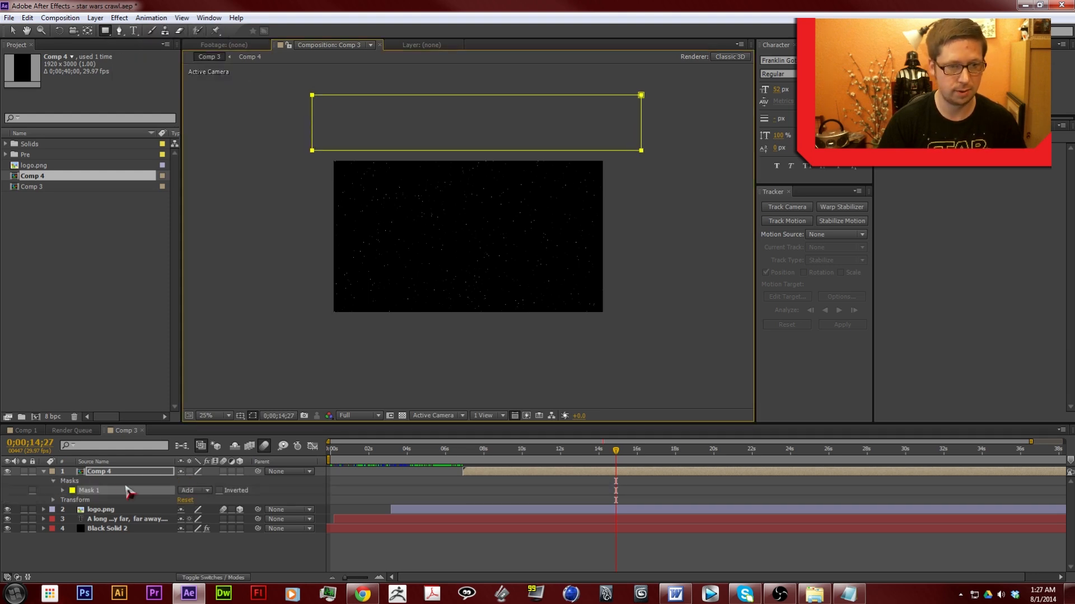
pyautogui.click(204, 491)
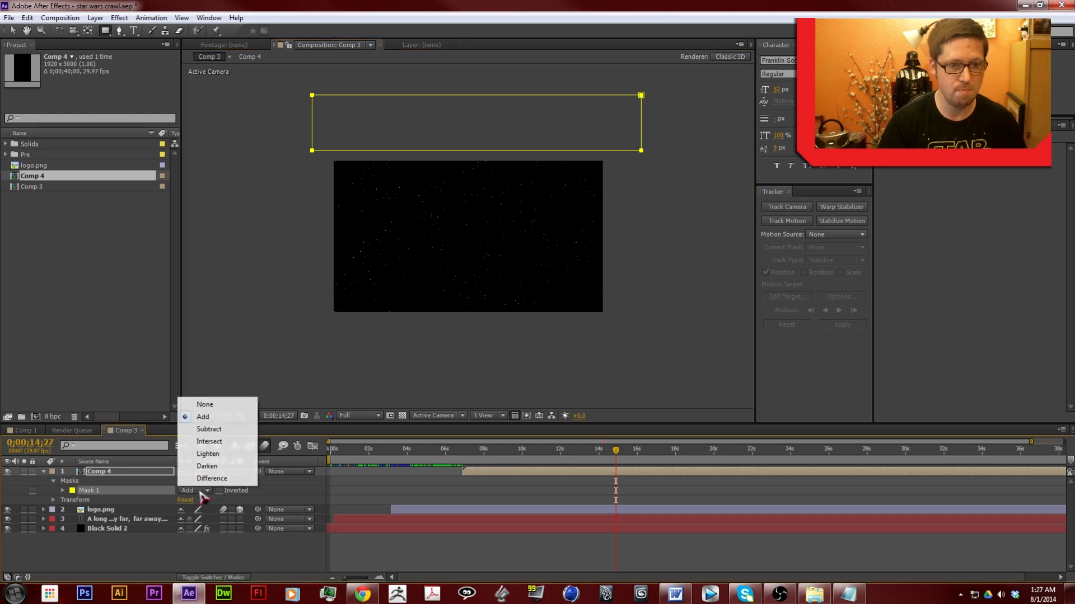
pyautogui.click(230, 430)
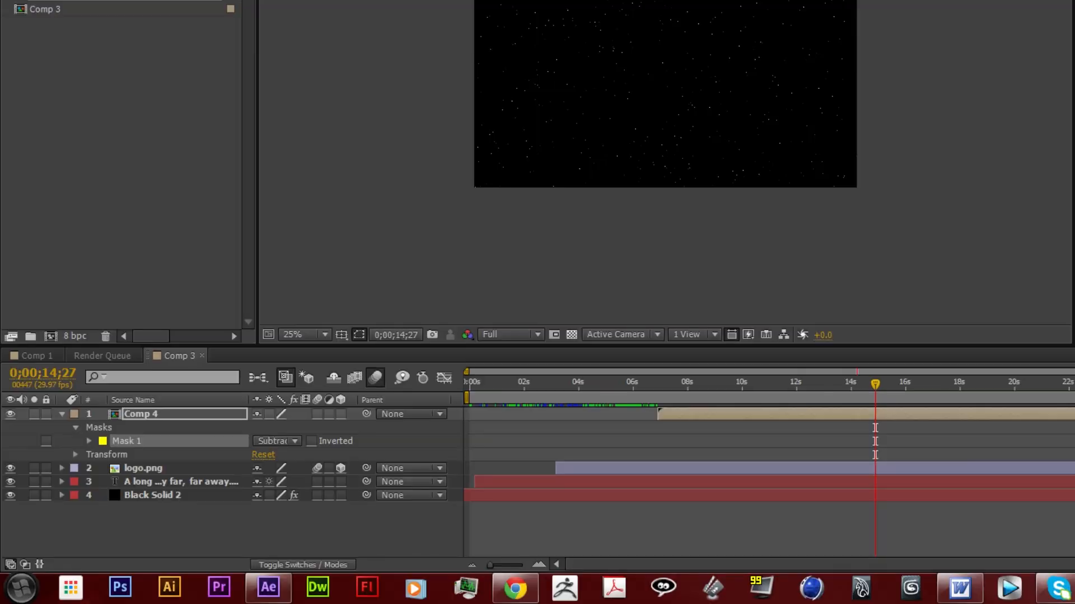
# - Set the Mask Feather of the Comp 4 layer's mask to 200 pixels
pyautogui.click(89, 441)
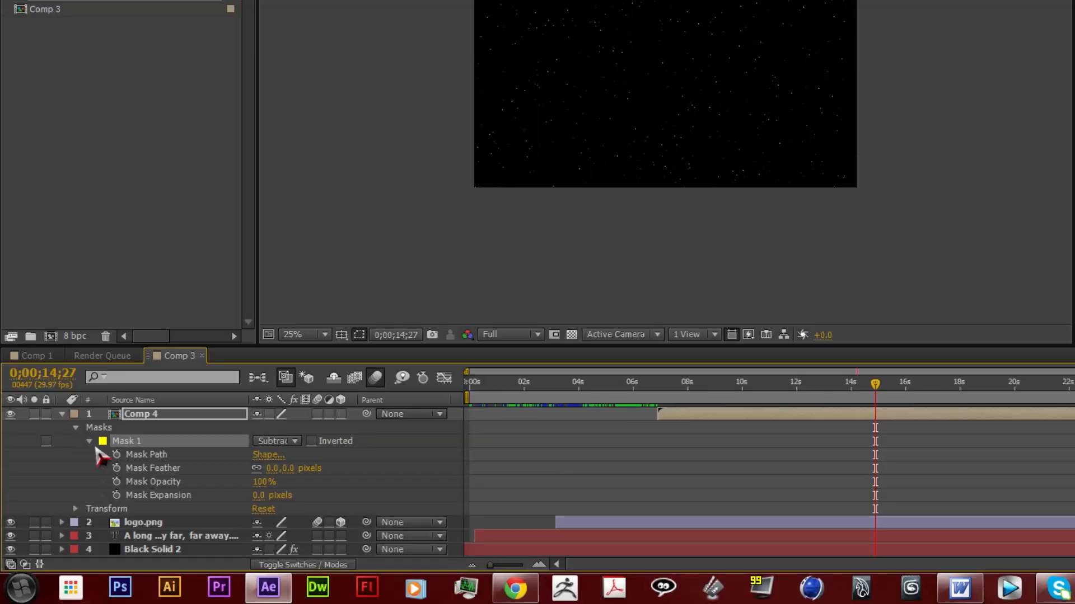
pyautogui.click(272, 469)
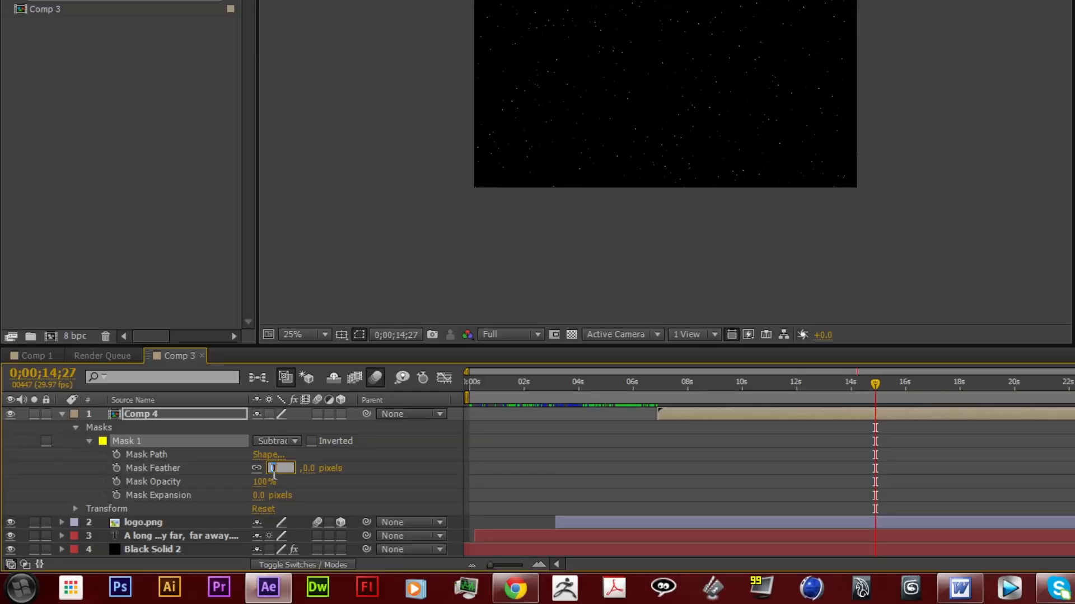
pyautogui.click(348, 470)
pyautogui.moveTo(272, 468); pyautogui.dragTo(320, 469)
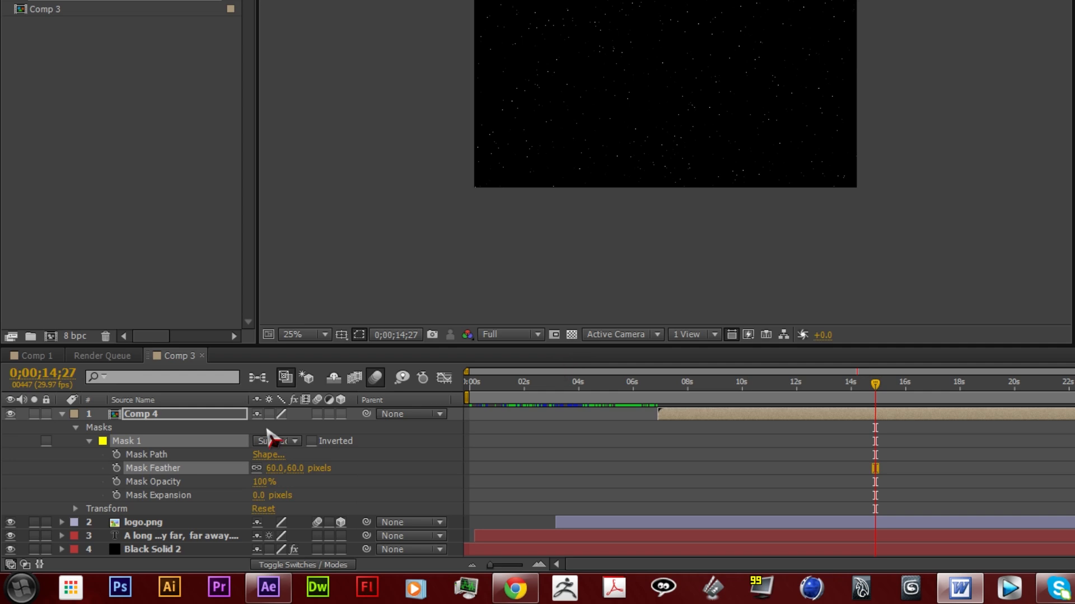
pyautogui.click(271, 470)
pyautogui.write('200')
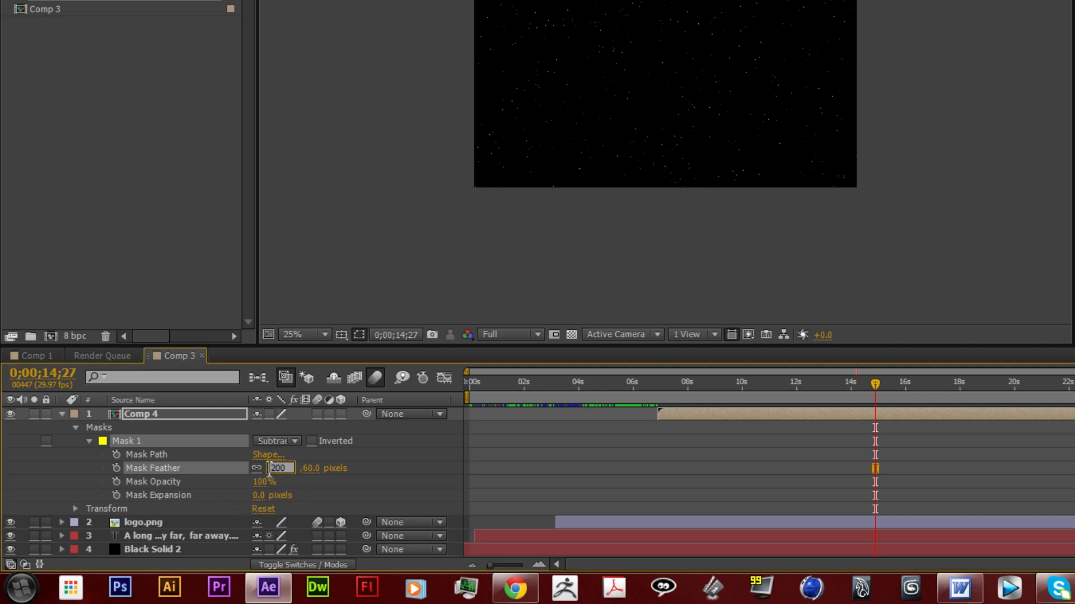
pyautogui.press('Return')
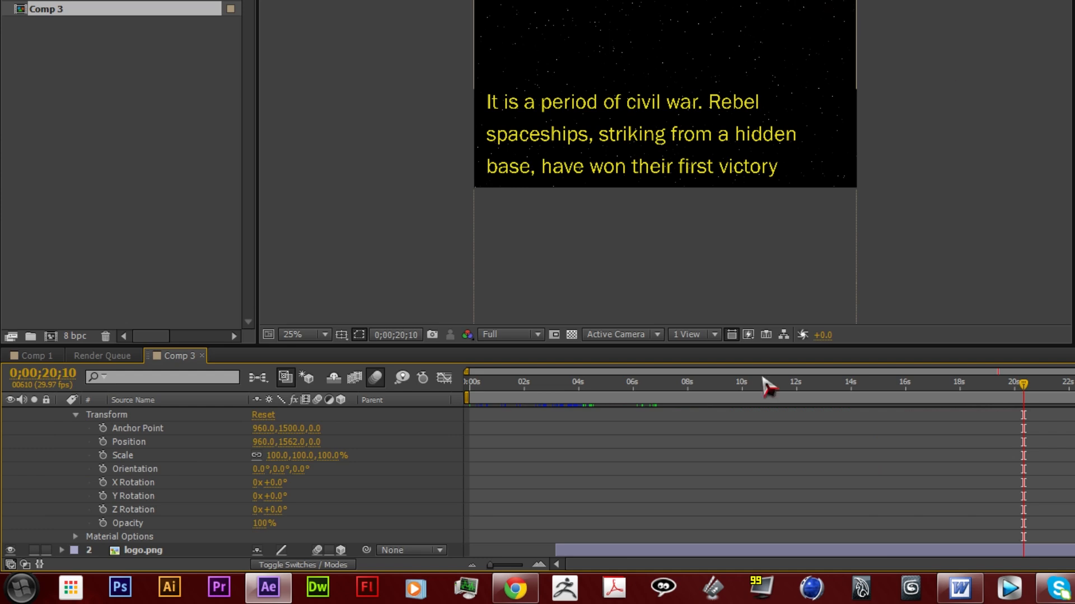
# - Tilt the Comp 4 layer back at 0;00;26;07 by setting its X orientation to 290°
pyautogui.click(942, 382)
pyautogui.moveTo(945, 376); pyautogui.dragTo(1074, 375)
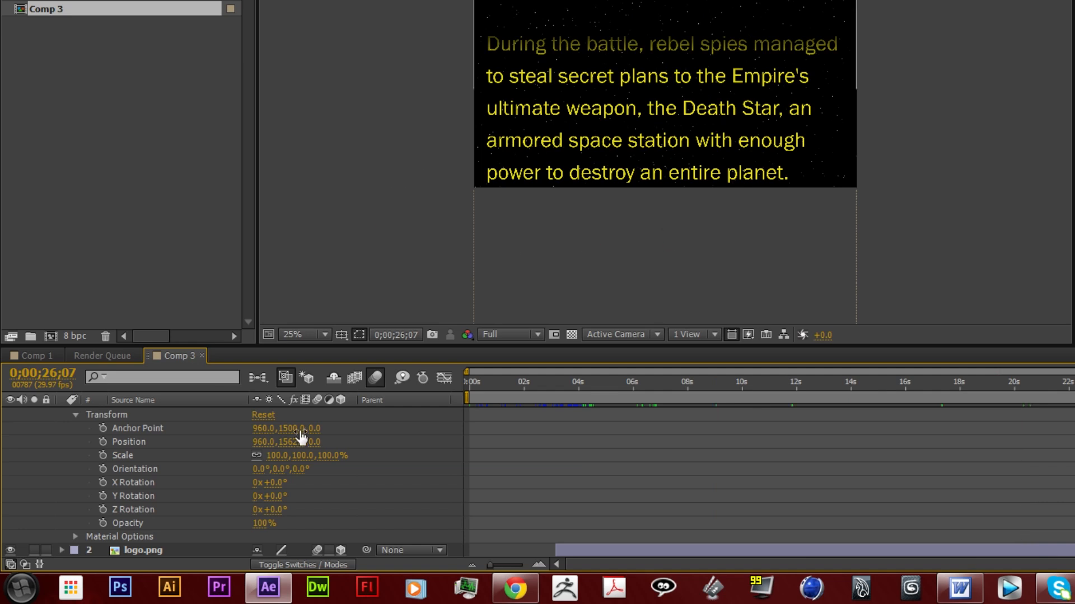
pyautogui.scroll(3, 340, 421)
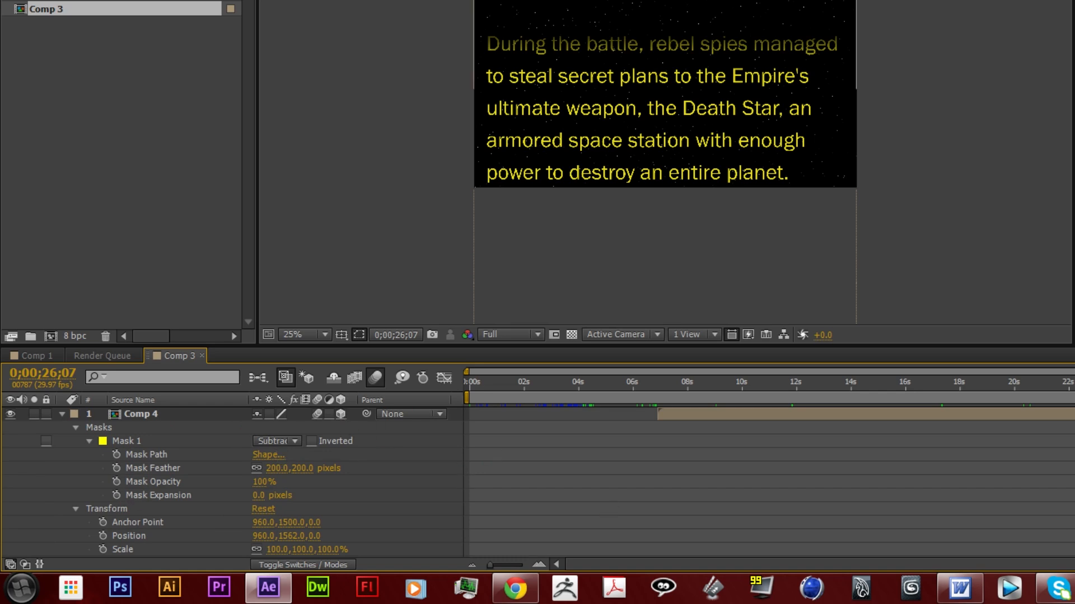
pyautogui.scroll(-4, 284, 486)
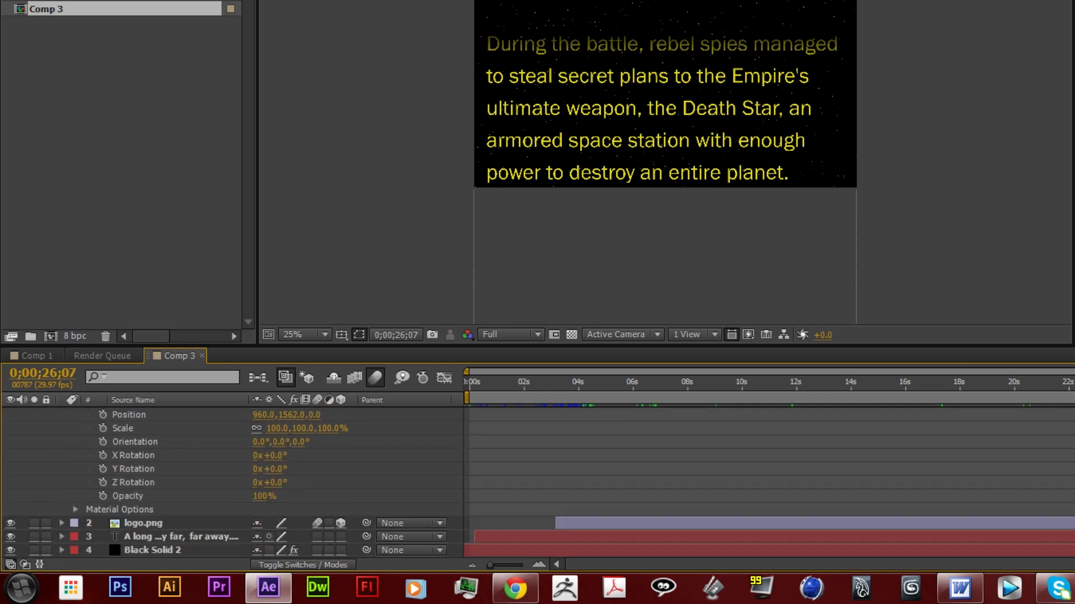
pyautogui.scroll(1, 283, 486)
pyautogui.click(258, 465)
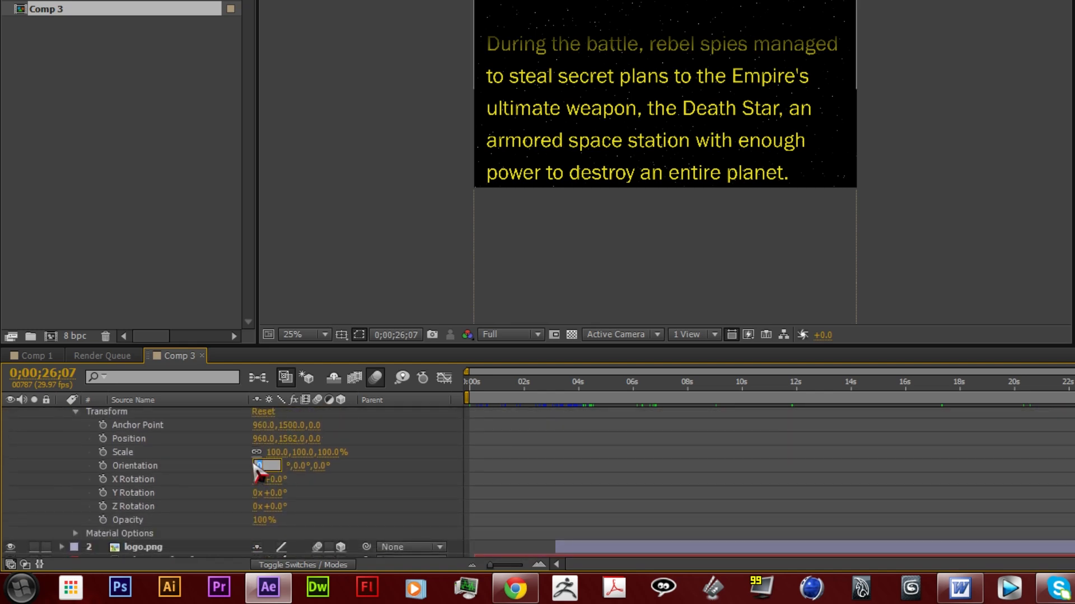
pyautogui.write('300')
pyautogui.press('Return')
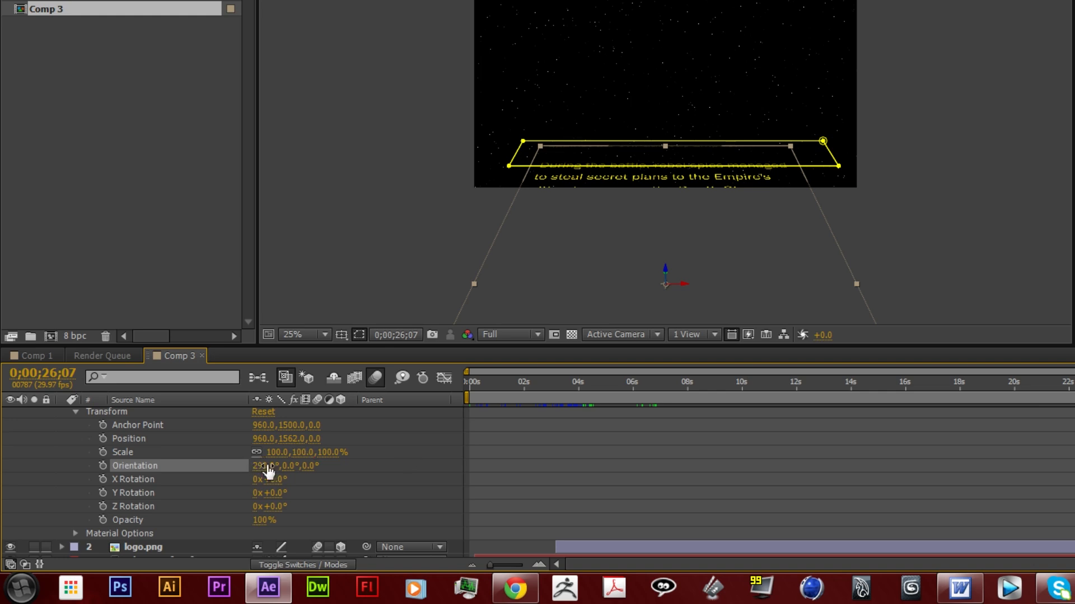
# - Reduce the Comp 4 layer's Y position until its tilted crawl text sits in the lower half of the frame
pyautogui.moveTo(288, 439); pyautogui.dragTo(89, 434)
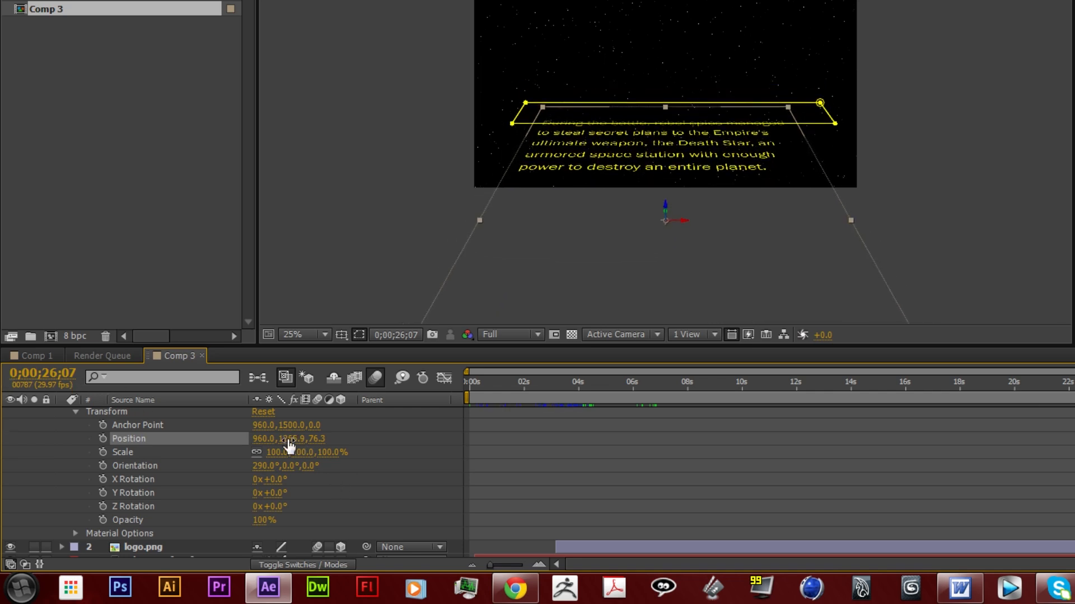
pyautogui.moveTo(289, 442); pyautogui.dragTo(167, 403)
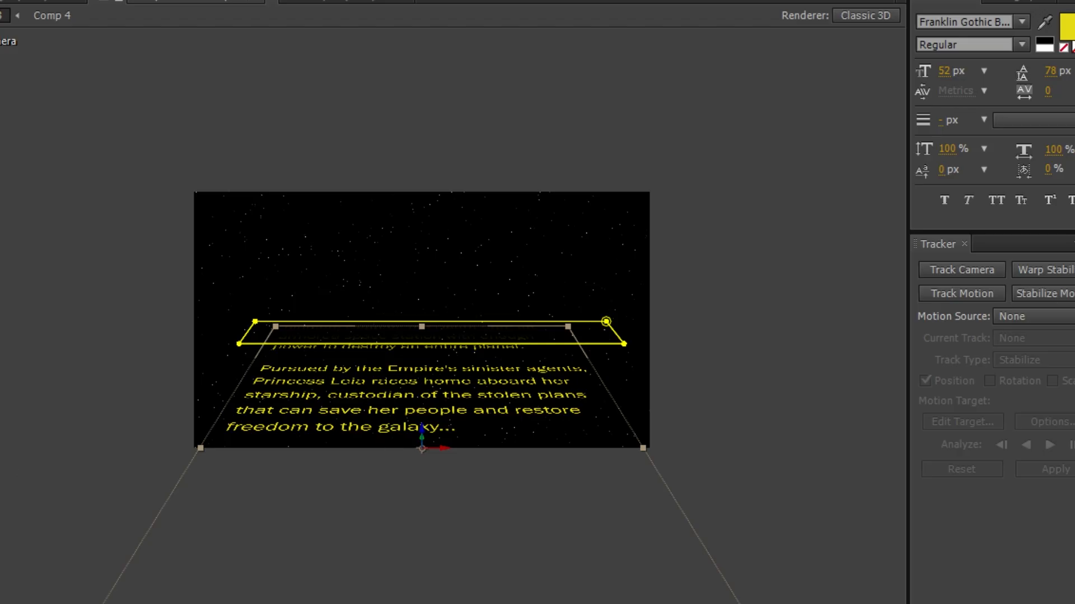